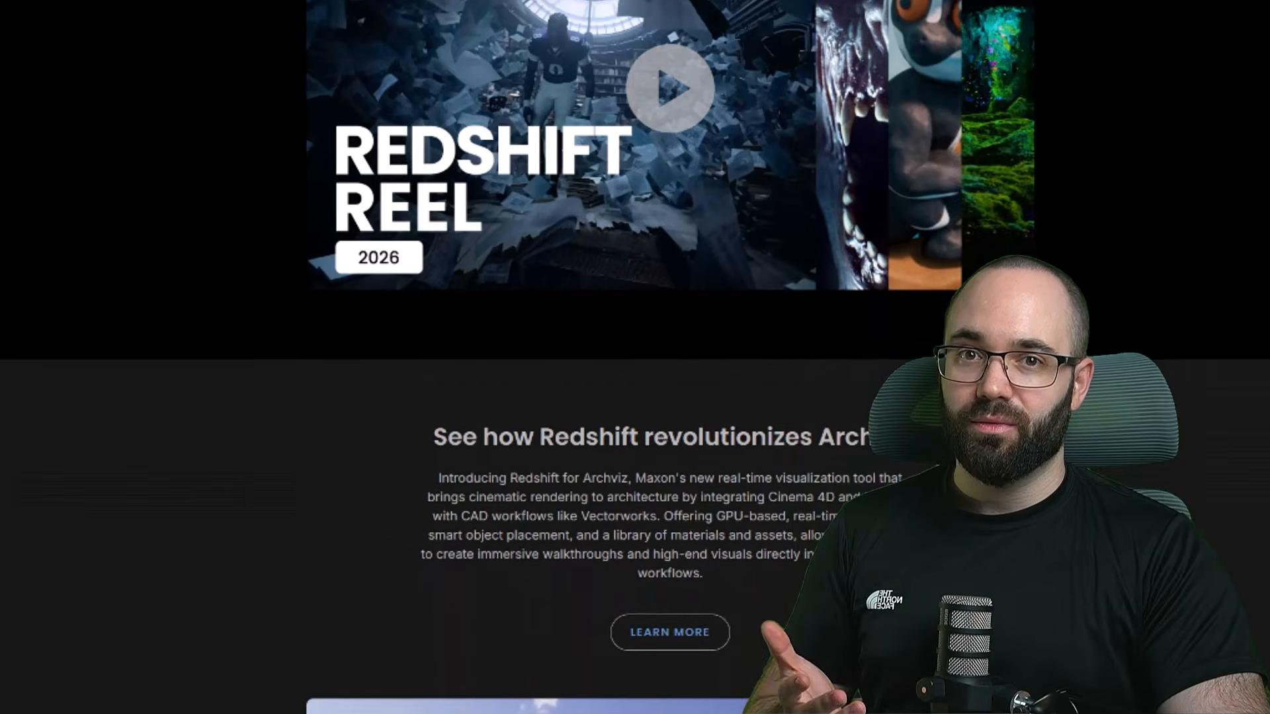
scroll(635, 357, "down", 15)
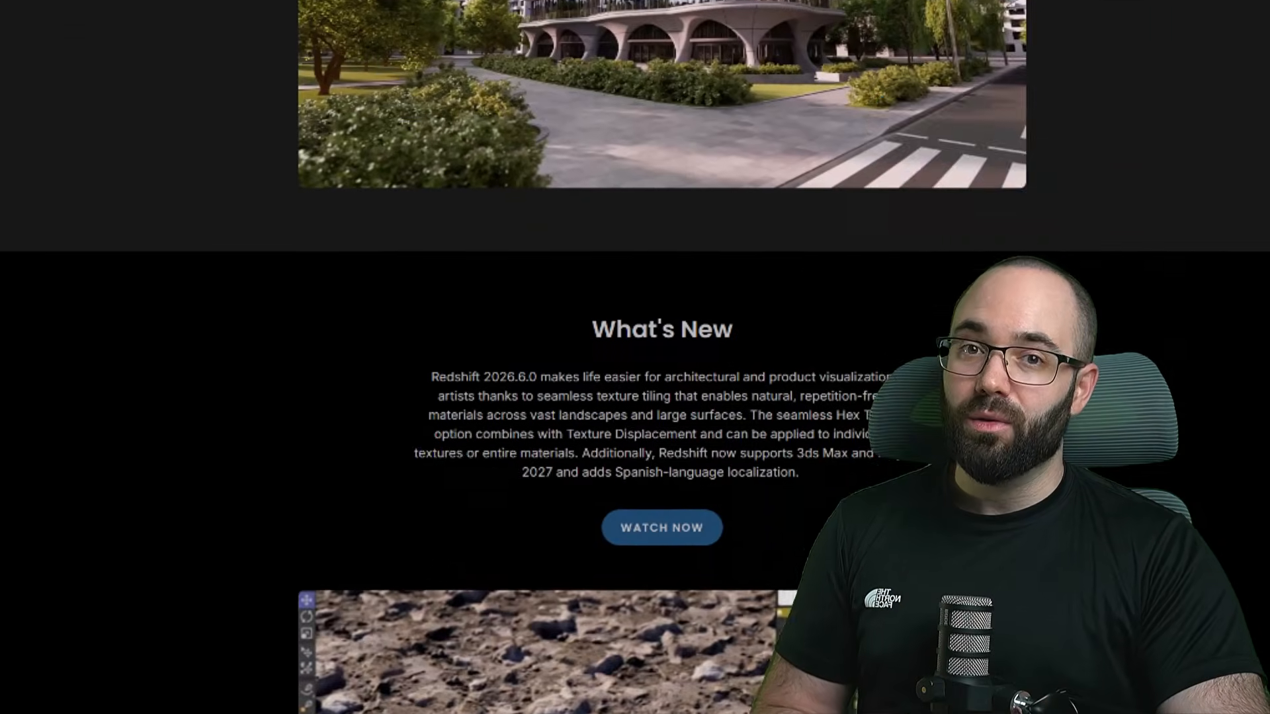
scroll(635, 357, "down", 15)
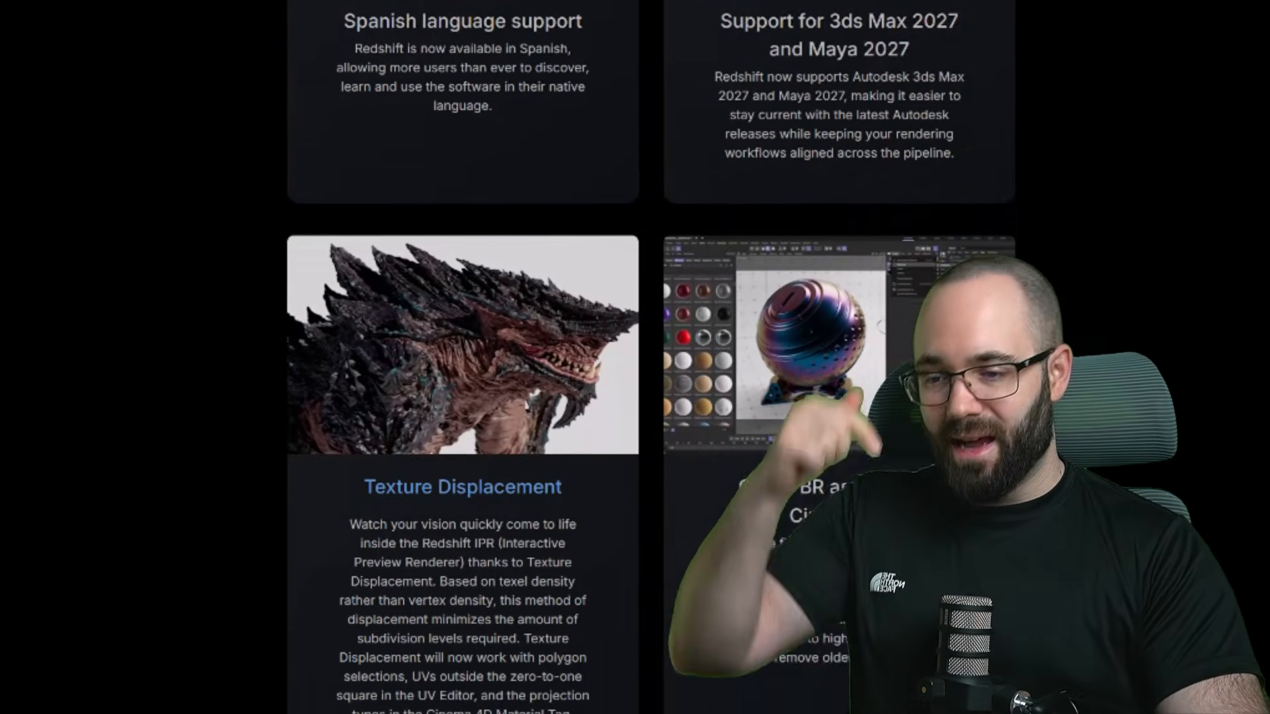
scroll(635, 357, "down", 15)
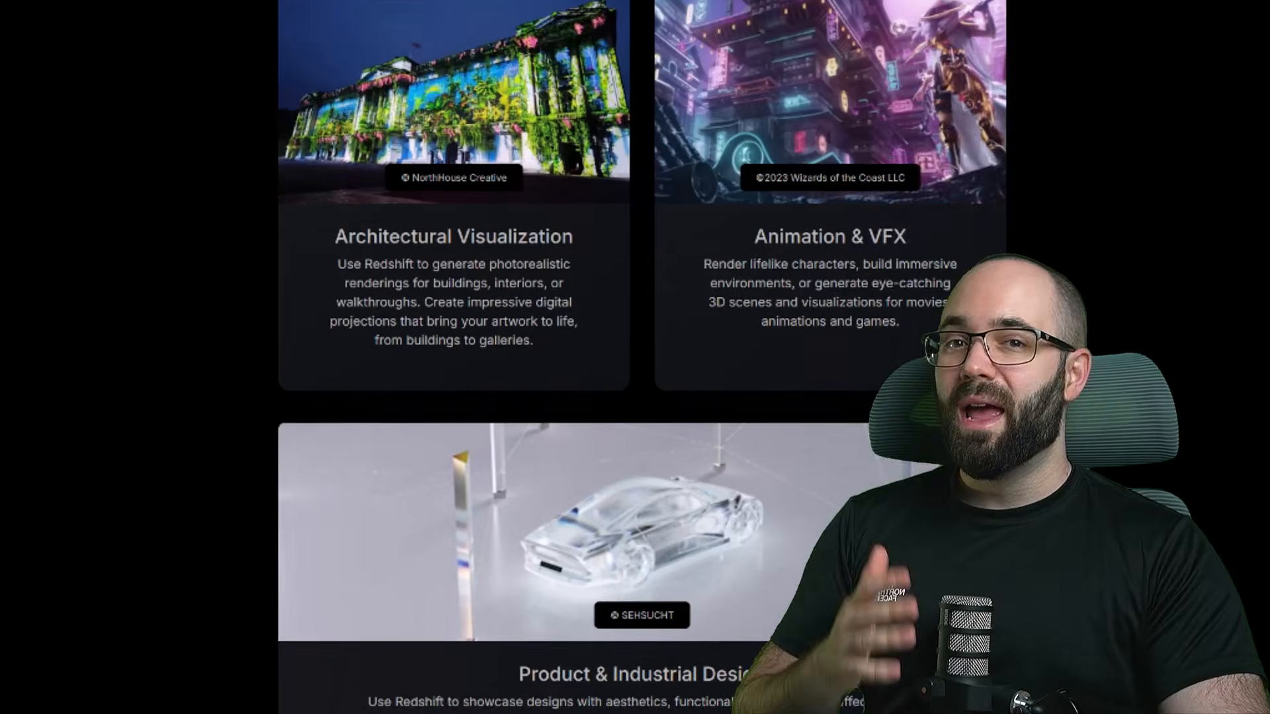
scroll(637, 357, "down", 5)
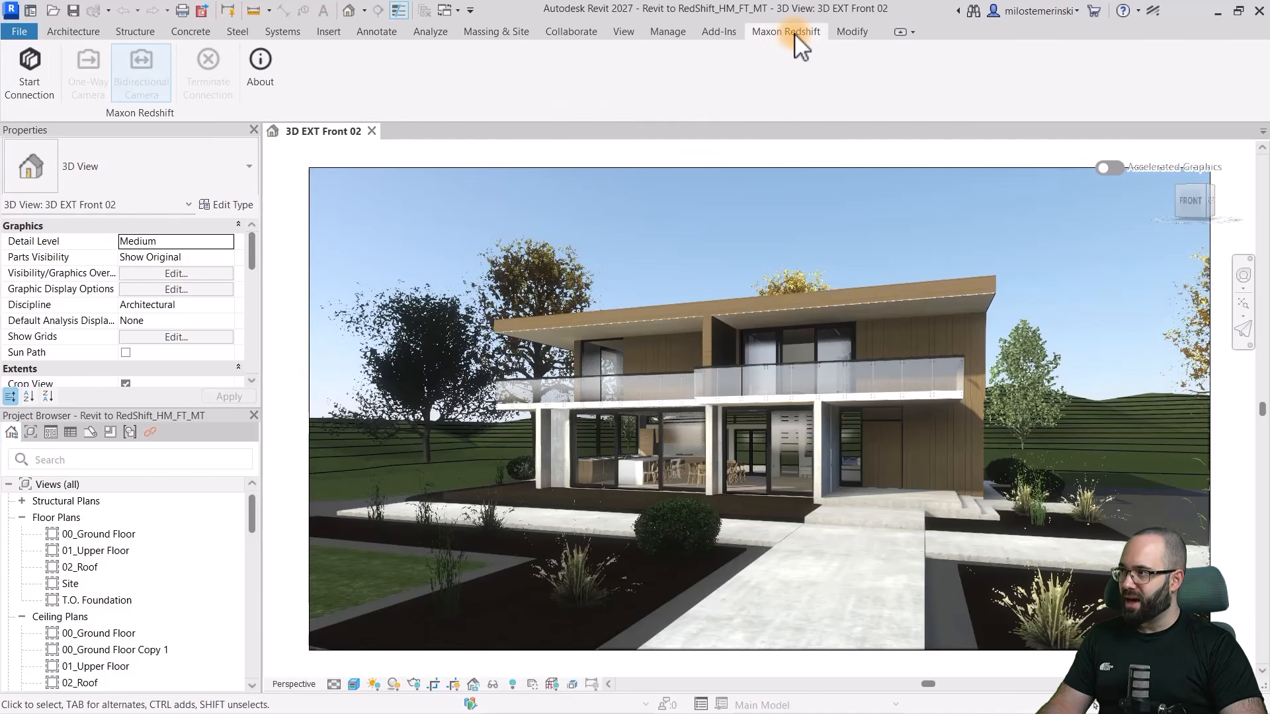
Step: Start the Maxon Redshift connection for the Revit house model and dismiss the Redshift welcome guide
left_click(17, 89)
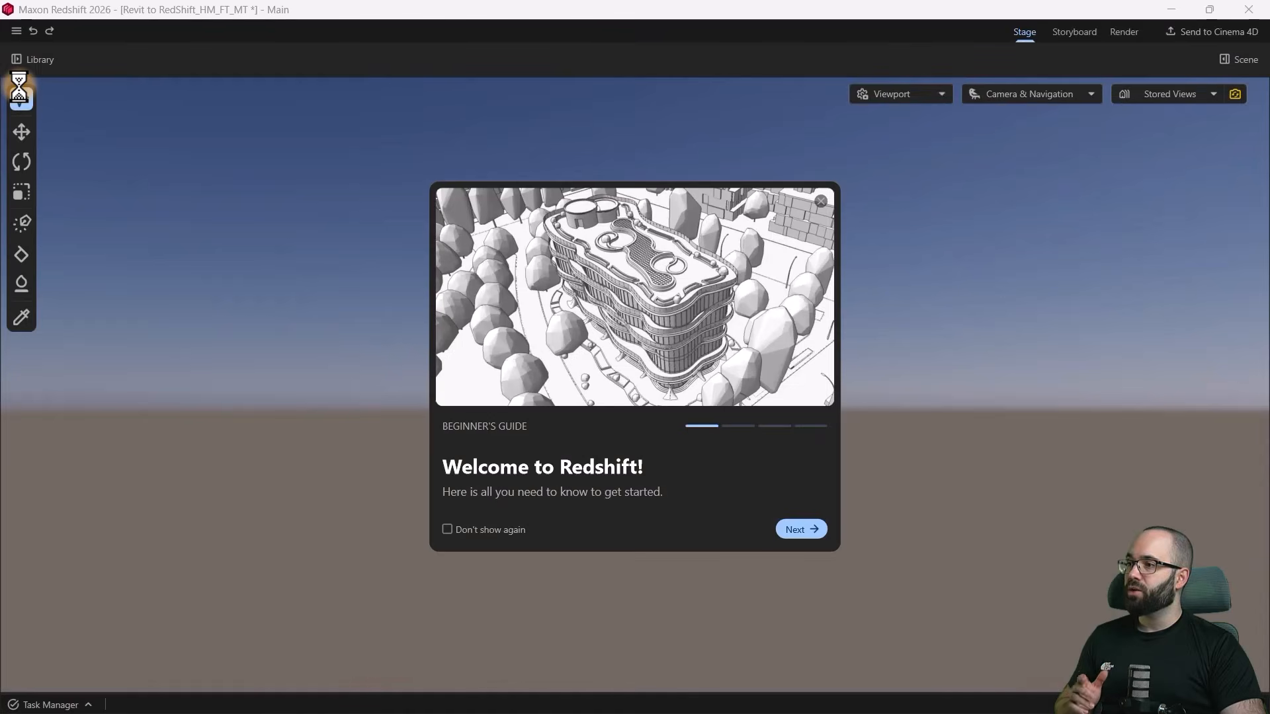
left_click(821, 201)
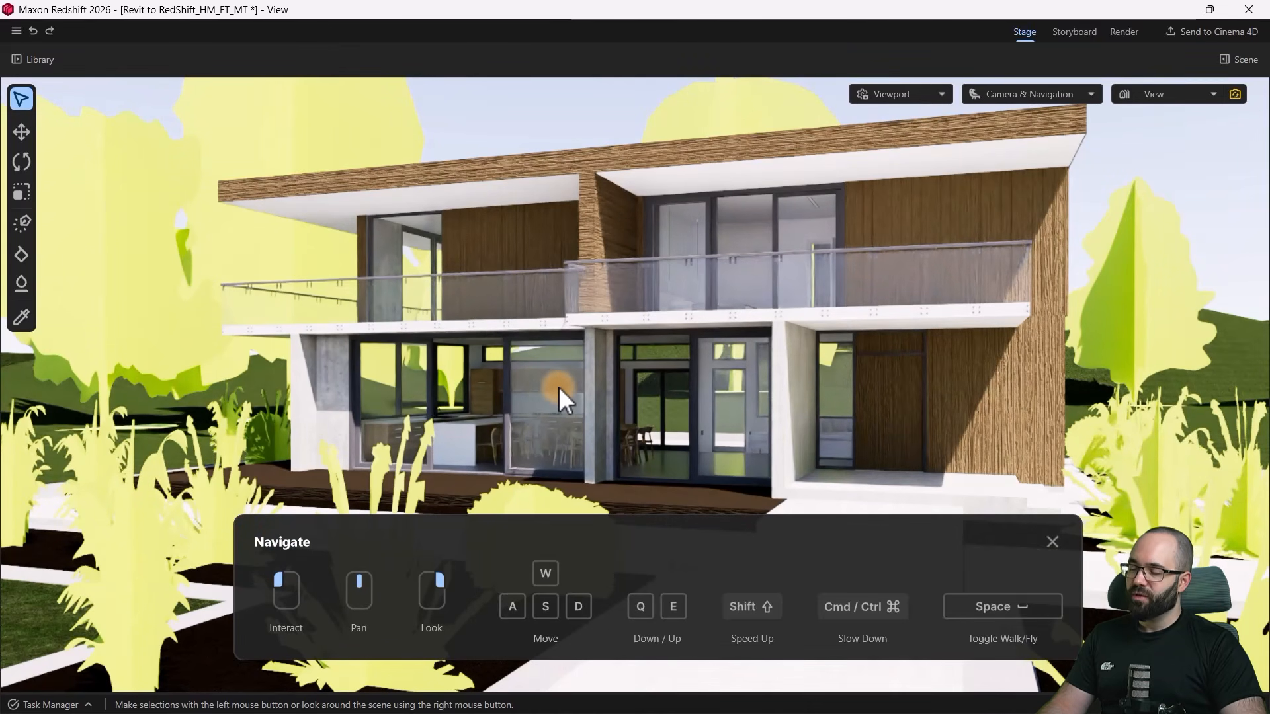
Step: Examine the house exterior and garden, orbiting around the facade and moving the camera up, down, forward and back
left_click_drag(557, 393, 631, 408, "alt")
left_click_drag(541, 396, 1113, 360, "alt")
right_click_drag(1114, 359, 1151, 307)
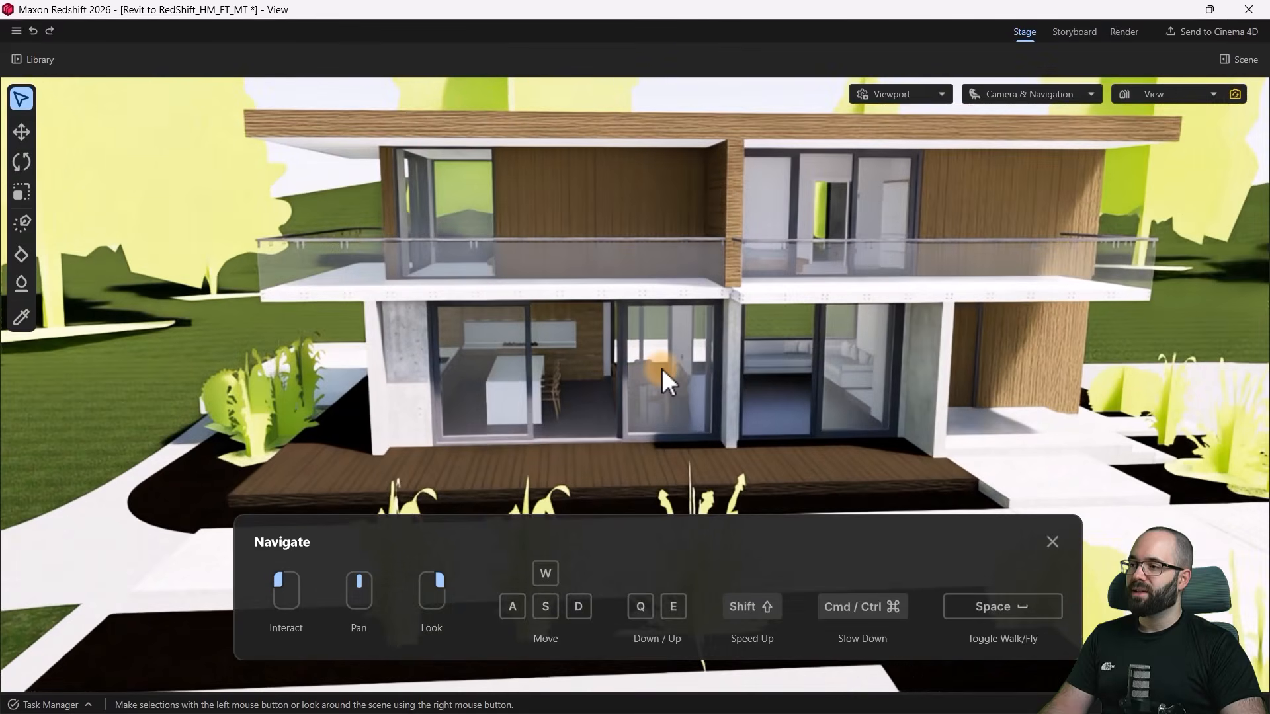
middle_click_drag(662, 368, 696, 351)
left_click_drag(695, 351, 644, 363, "alt")
key("q")
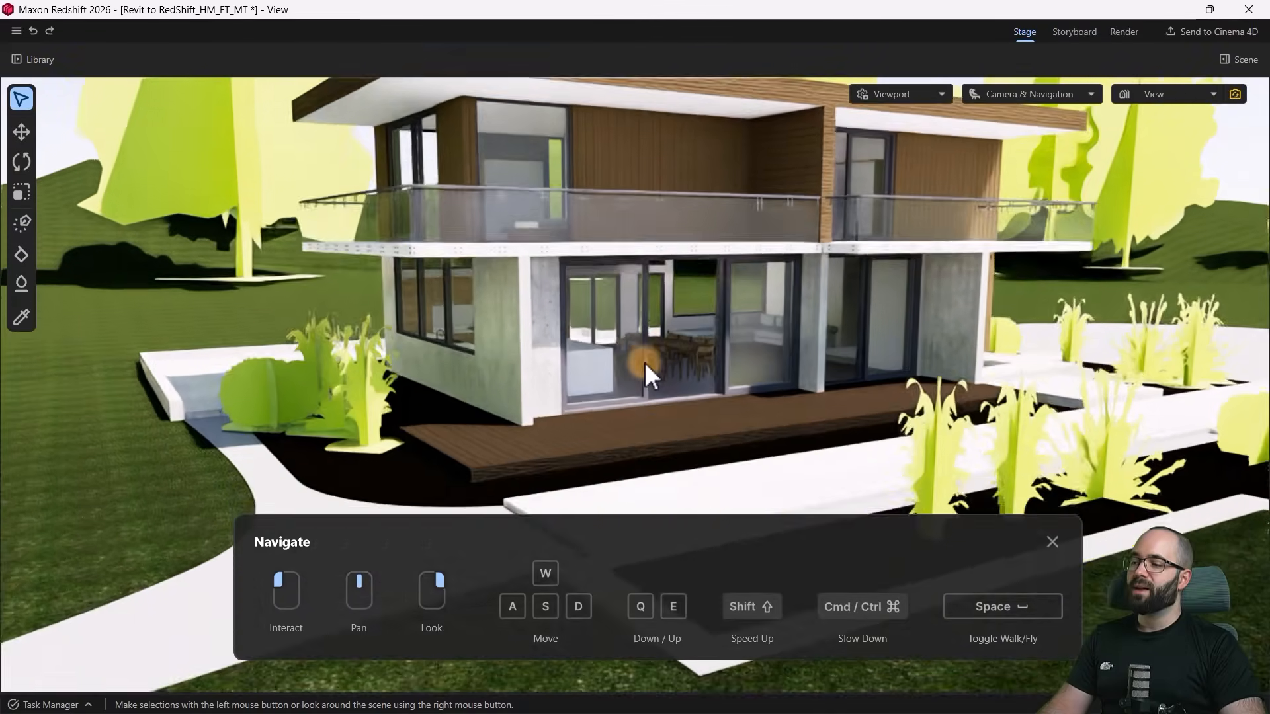
key("e")
key("q")
key("e")
right_click_drag(645, 362, 697, 327)
key("s")
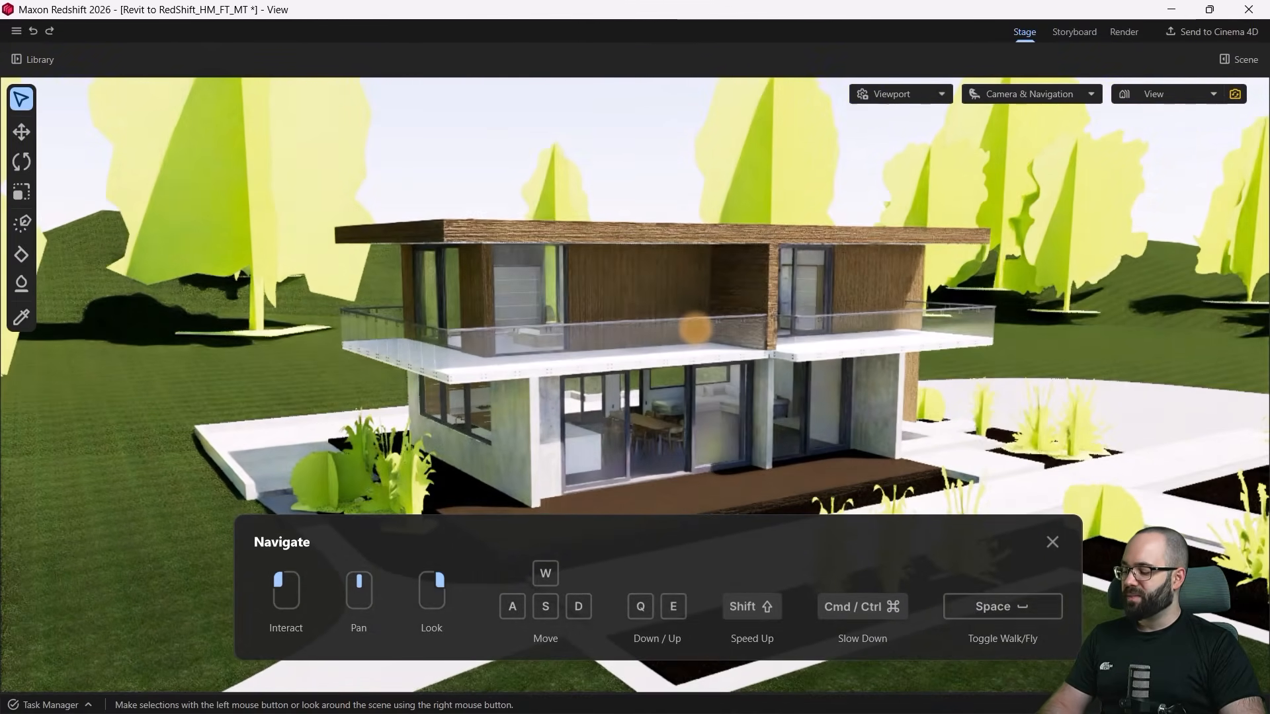
key("w")
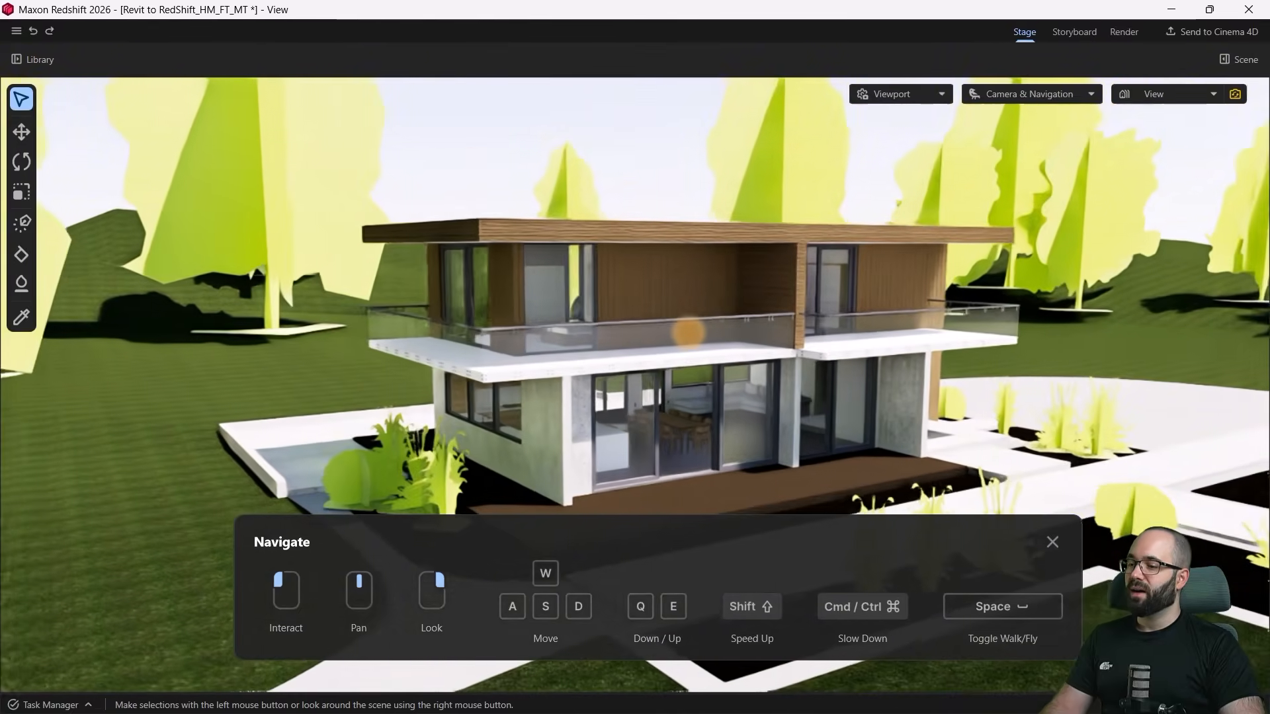
right_click_drag(688, 333, 766, 343)
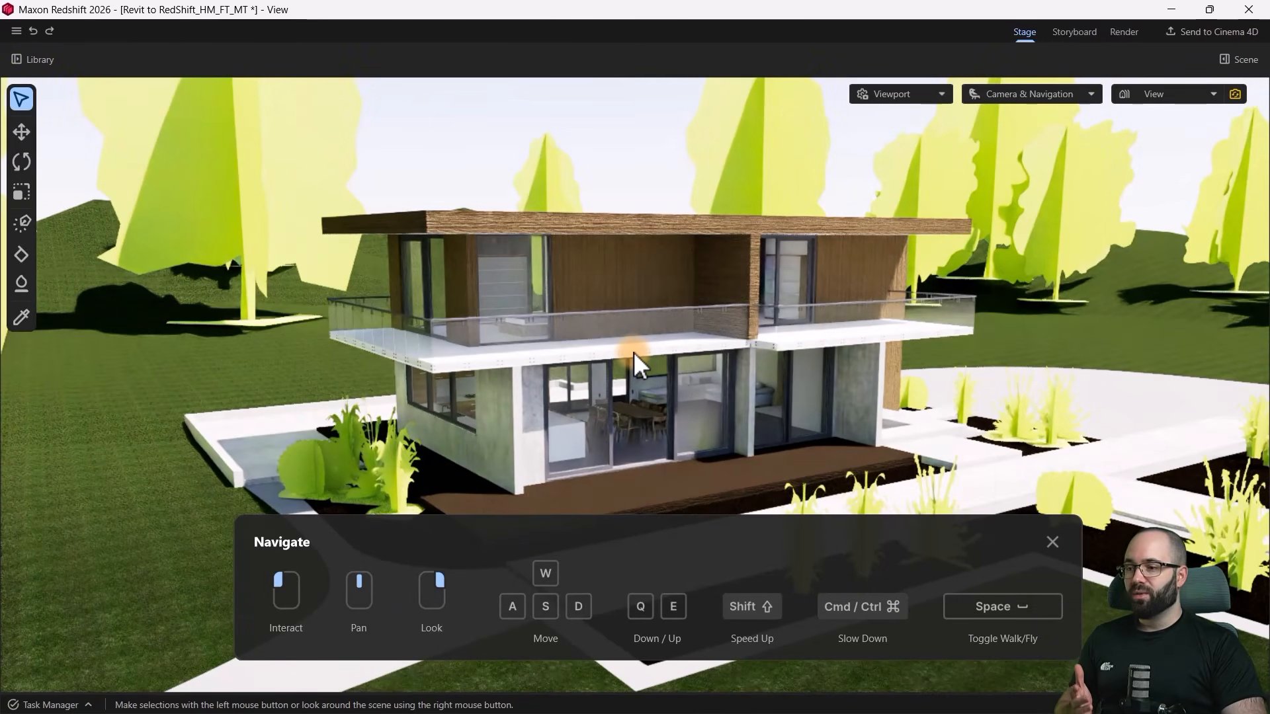
Step: Switch to walk navigation and explore the kitchen and the rest of the house at eye level
right_click_drag(634, 351, 1081, 543)
key("space")
key("w")
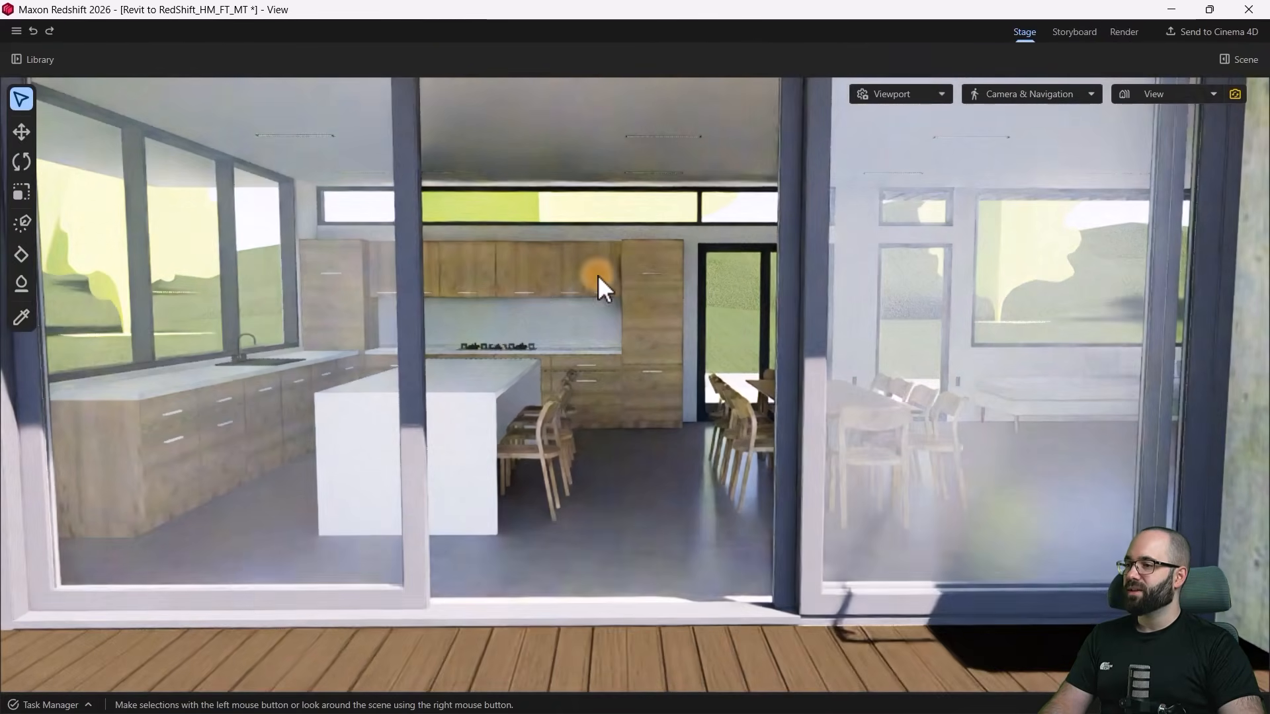
right_click_drag(598, 275, 325, 201)
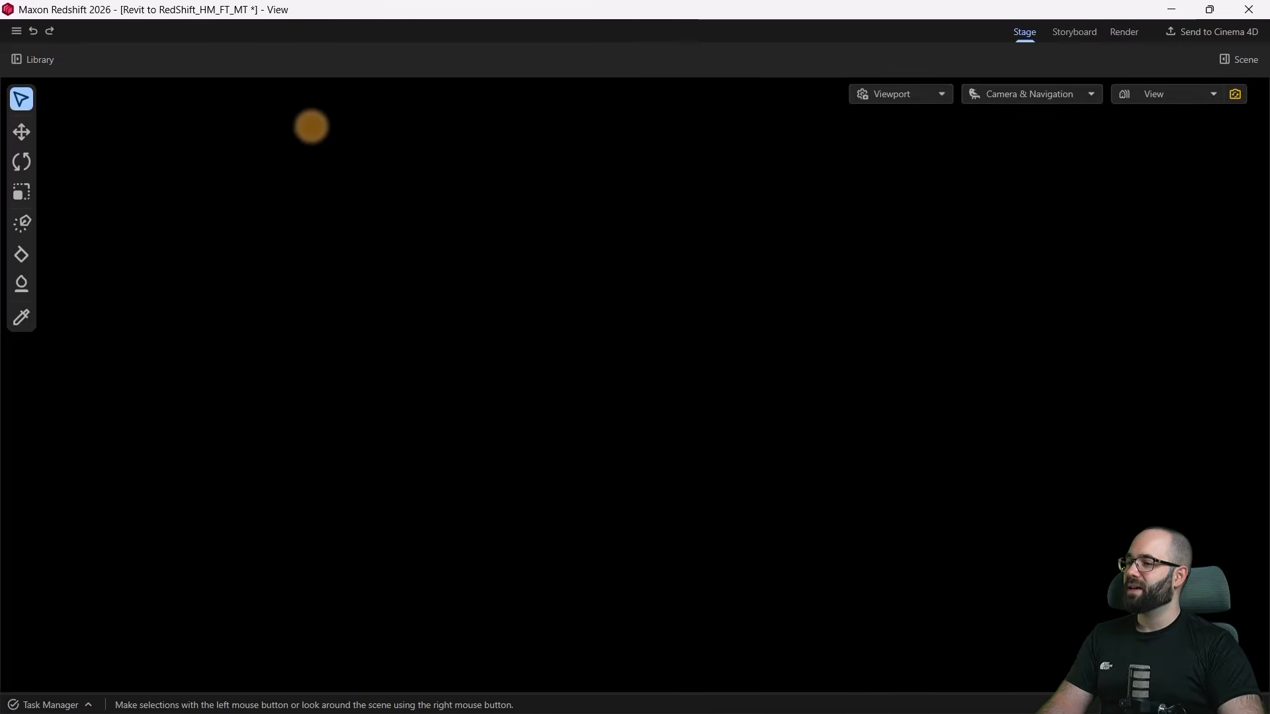
right_click_drag(312, 127, 668, 245)
right_click_drag(989, 284, 979, 151)
Step: Lower the walk navigation's camera height slightly, and return to an exterior view of the whole house
left_click(1003, 98)
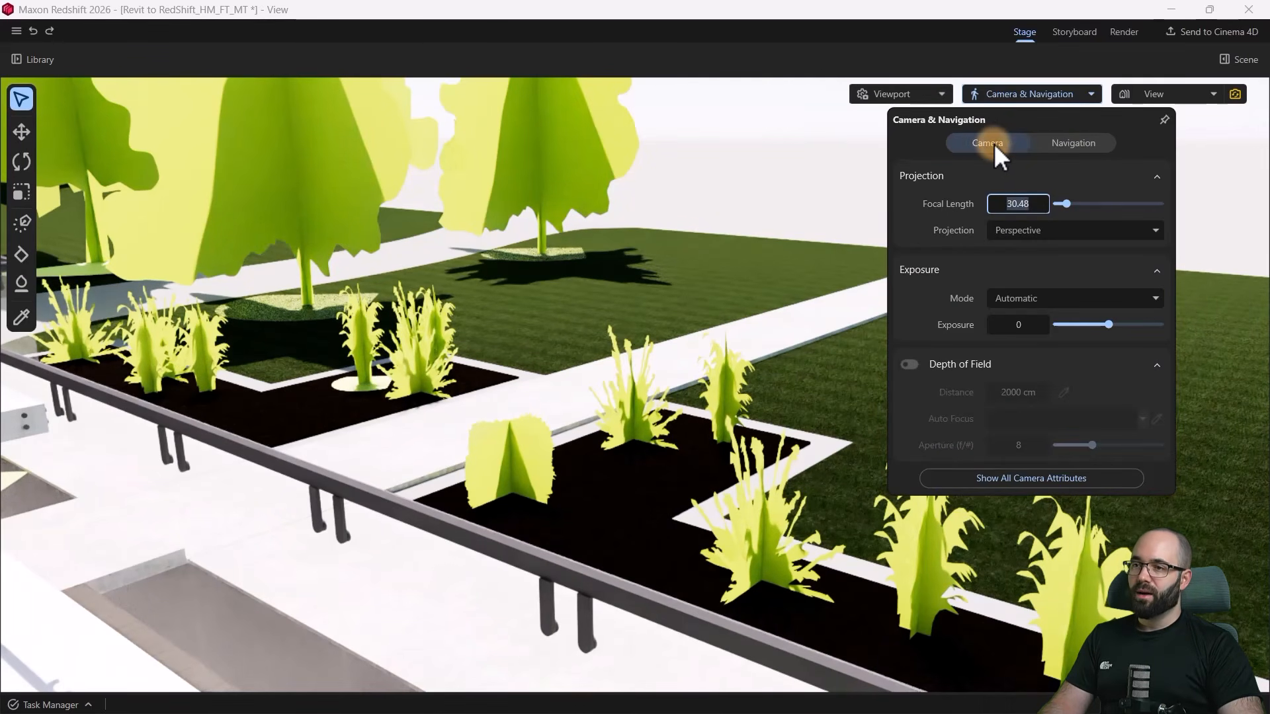
left_click(1073, 142)
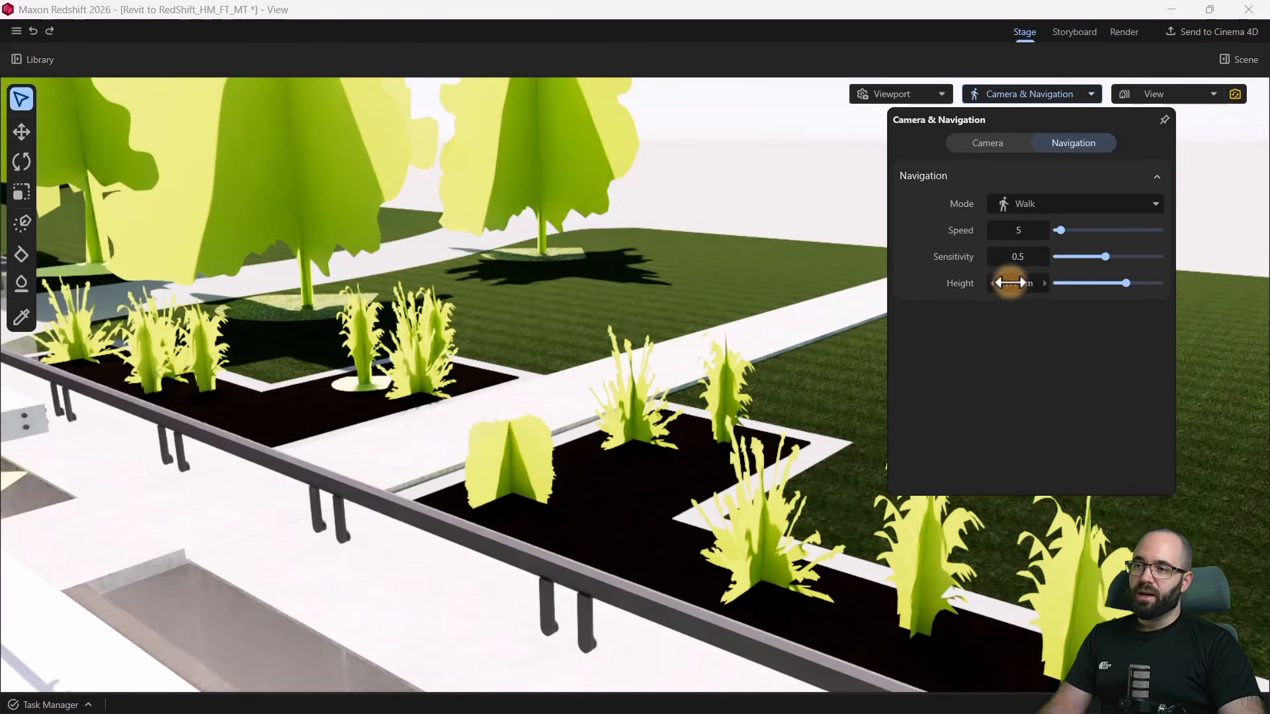
left_click_drag(1129, 283, 1123, 283)
right_click_drag(638, 355, 643, 450)
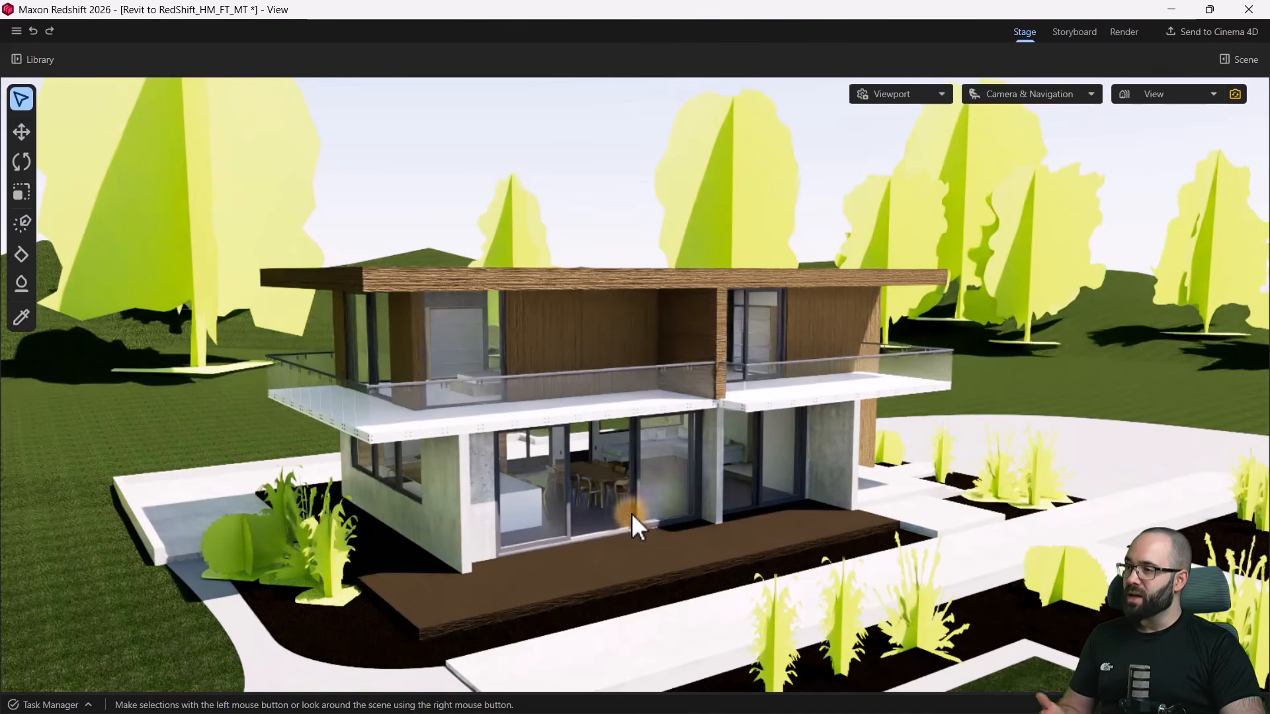
right_click_drag(632, 514, 1262, 456)
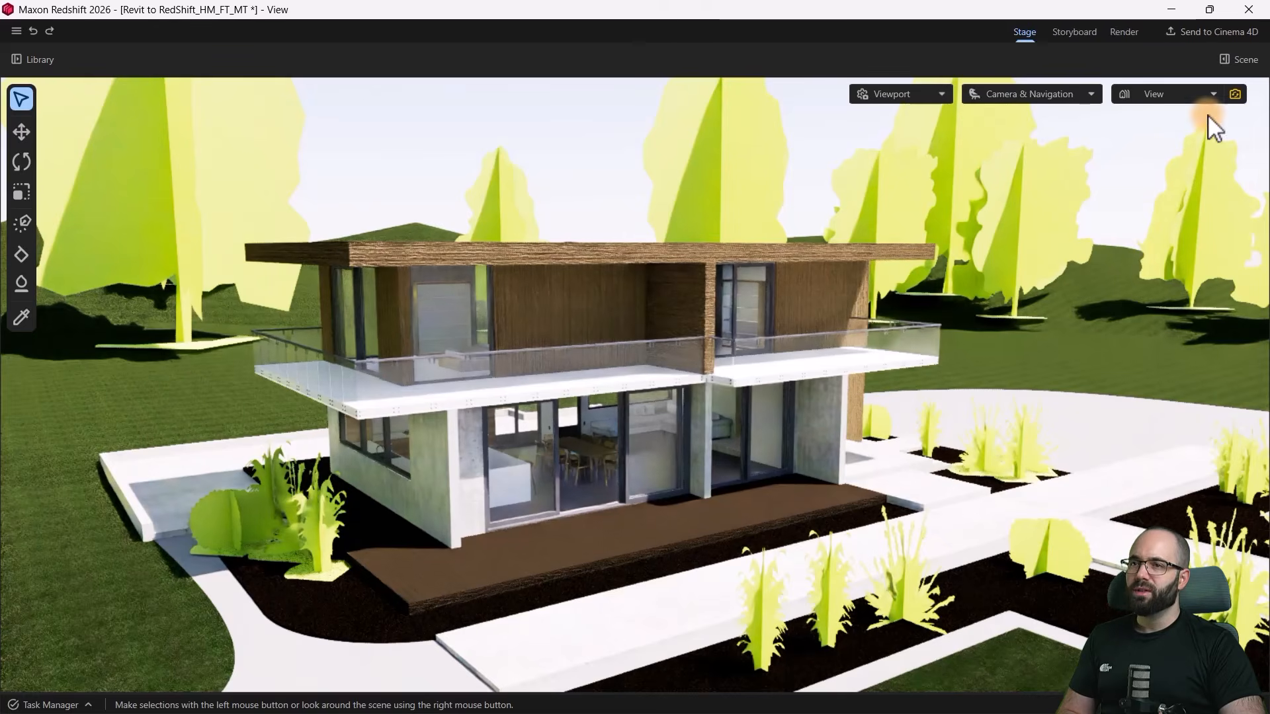
Step: Hide the whole Planting category in the scene objects, and select the Balcony_Decking floor in front of the house
left_click(1237, 59)
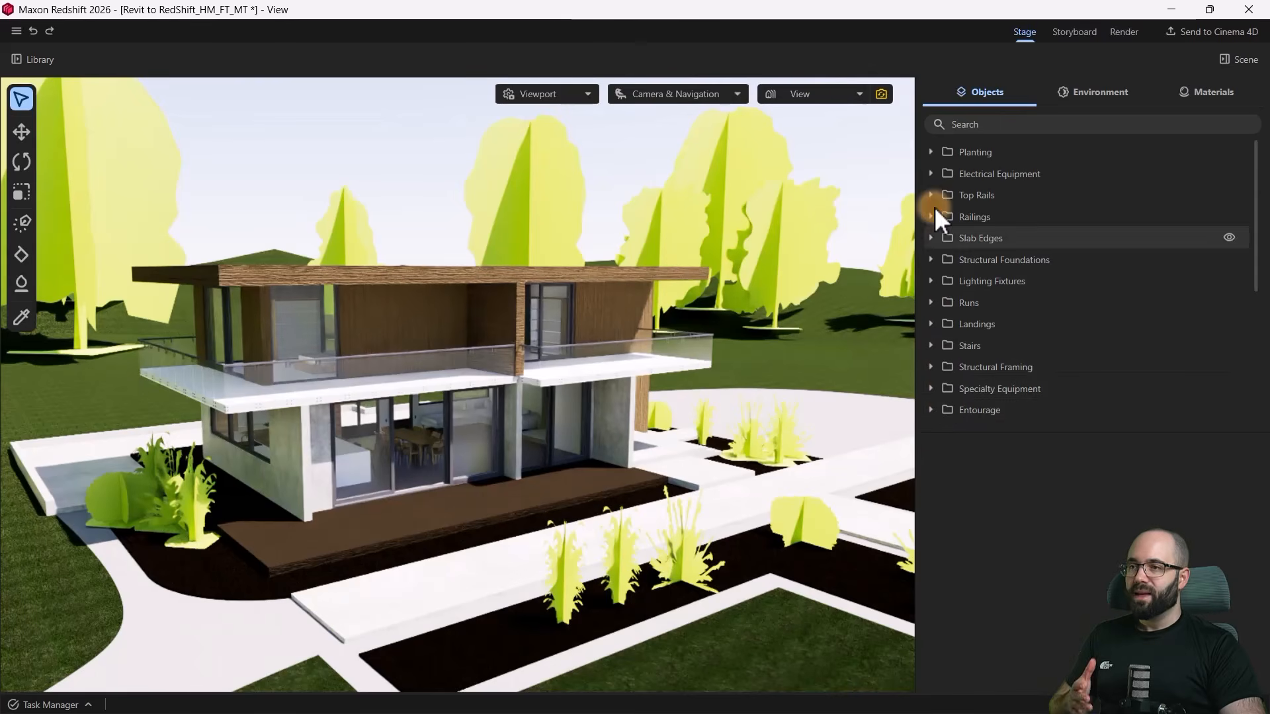
left_click(931, 151)
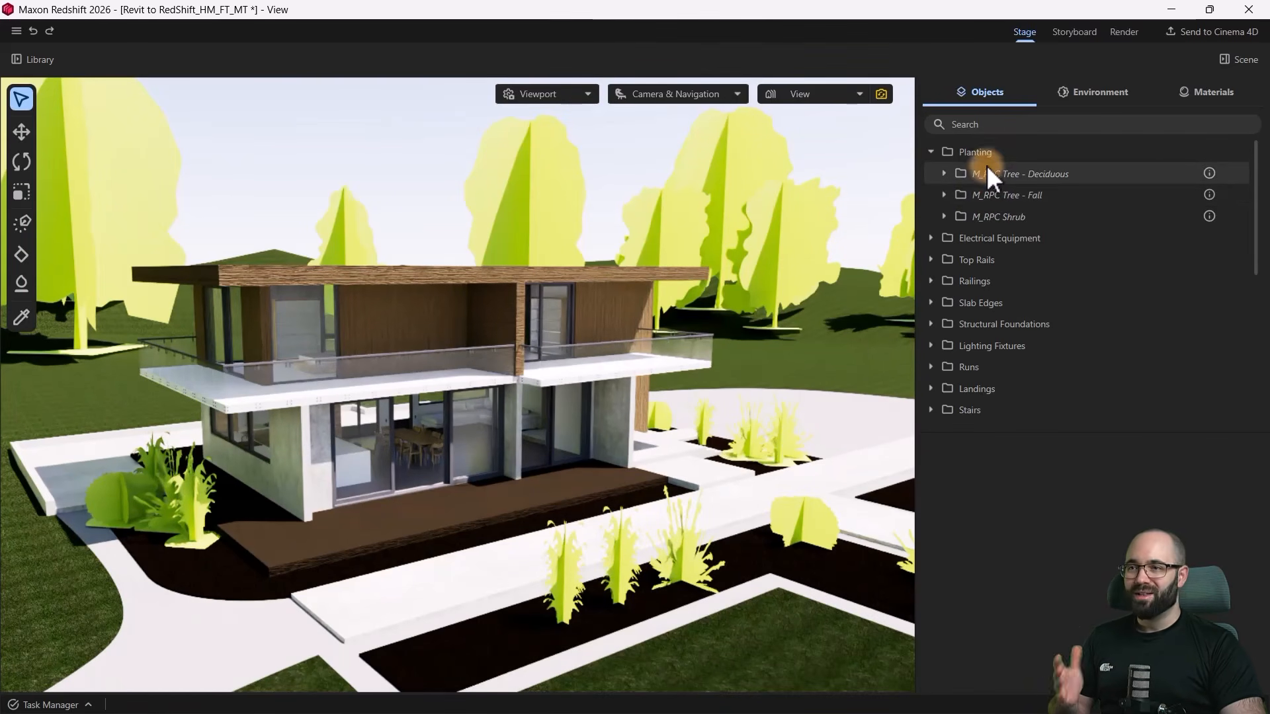
left_click(944, 174)
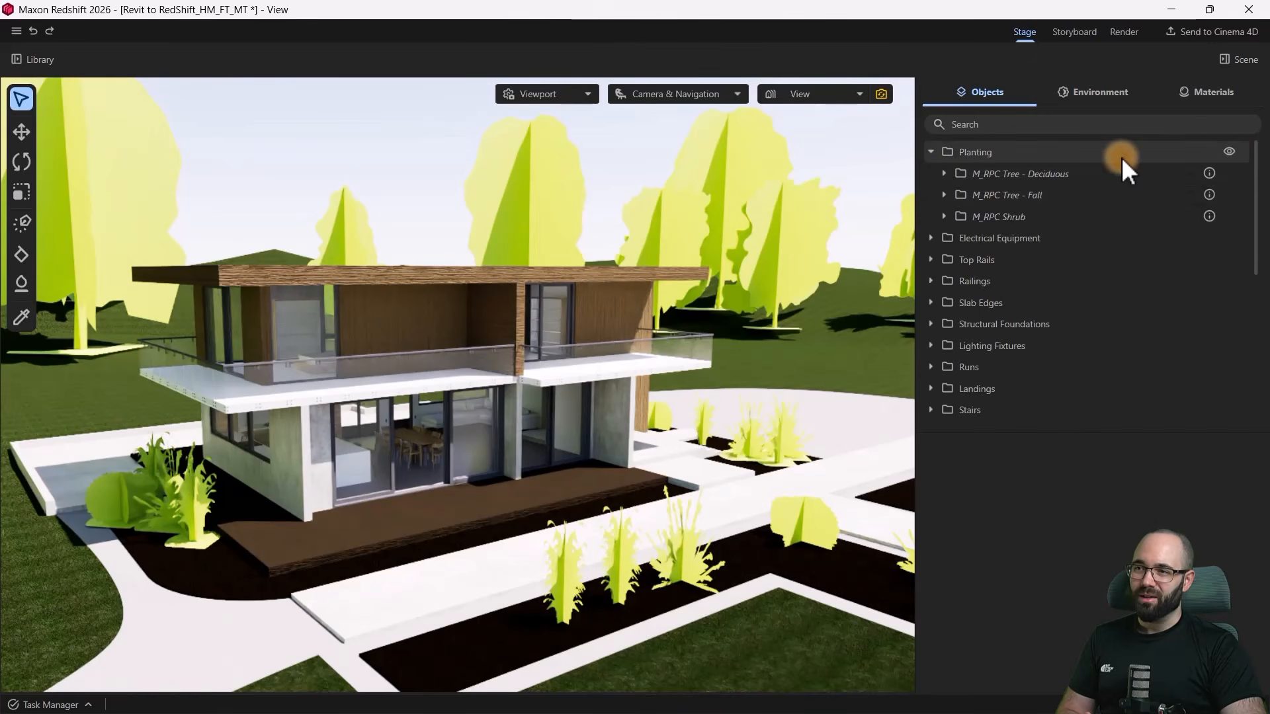
left_click(1230, 152)
left_click(551, 493)
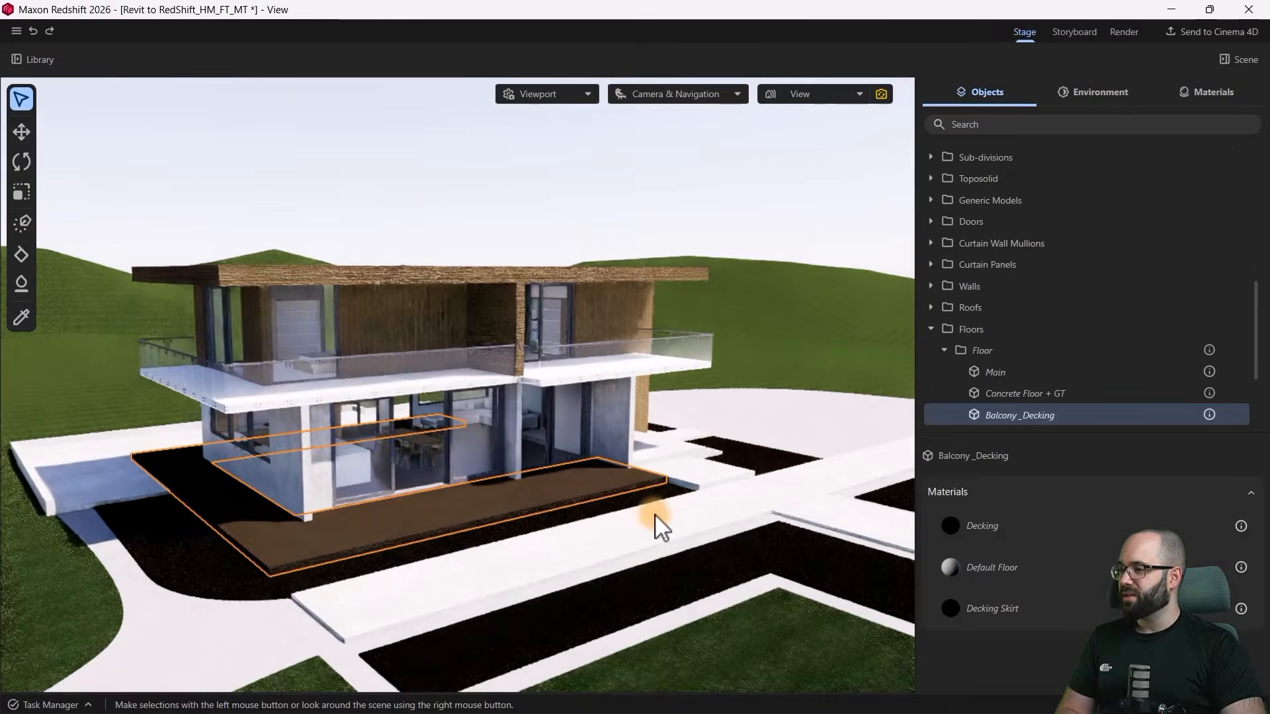
right_click_drag(655, 519, 391, 603)
right_click_drag(378, 645, 655, 522)
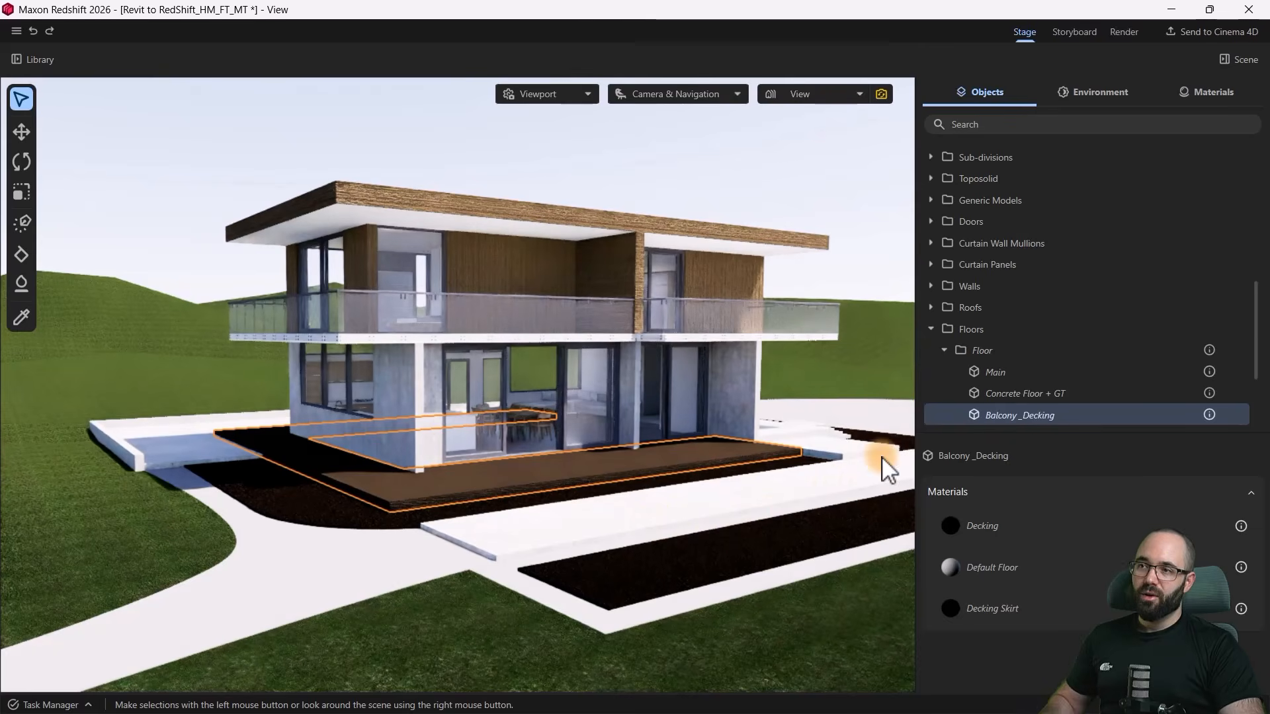
left_click(1246, 61)
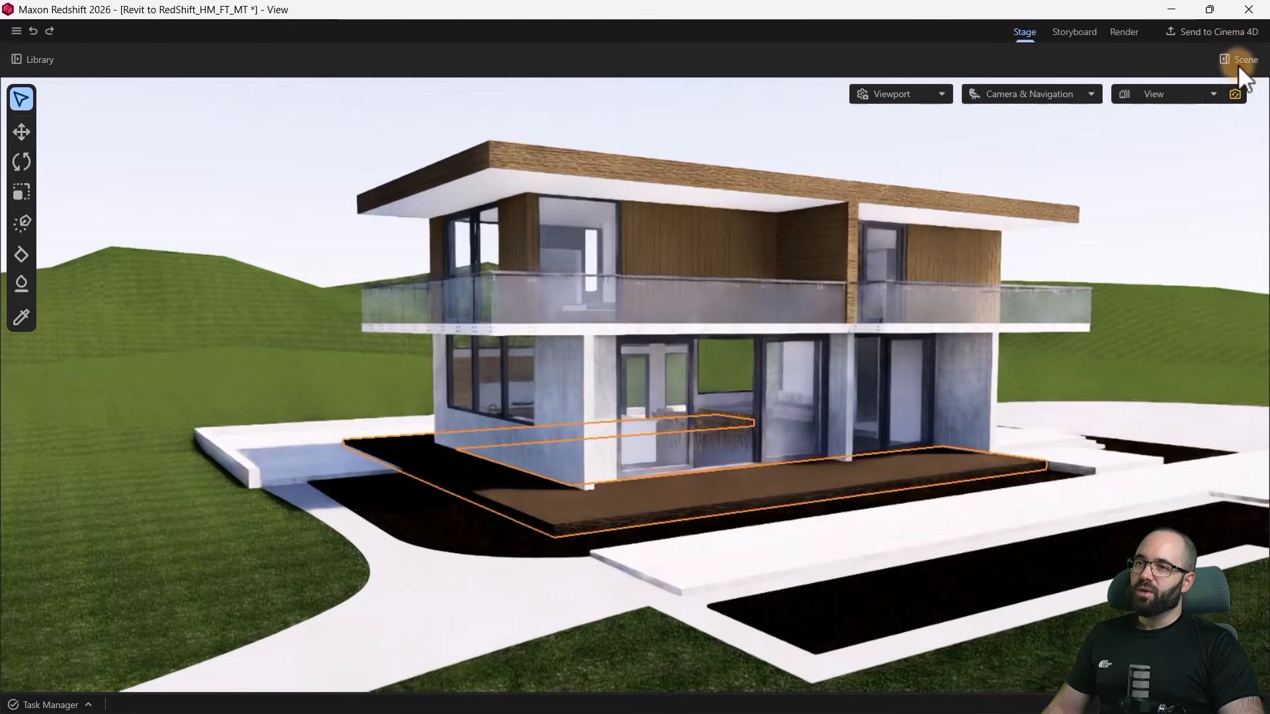
mouse_move(593, 417)
right_mouse_down()
mouse_move(718, 399)
mouse_move(767, 363)
mouse_move(596, 417)
right_mouse_up()
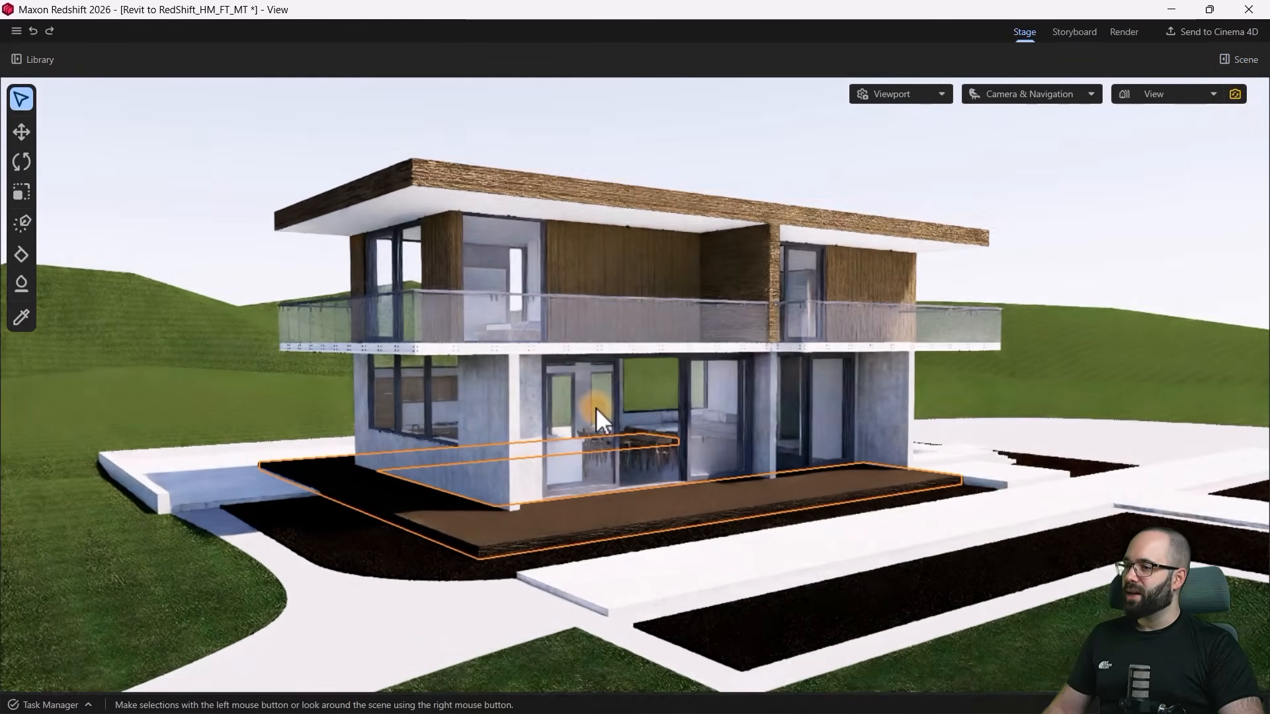
Step: Load the Lawn 1 preset from the asset library into the area Scattering tool
left_click(31, 59)
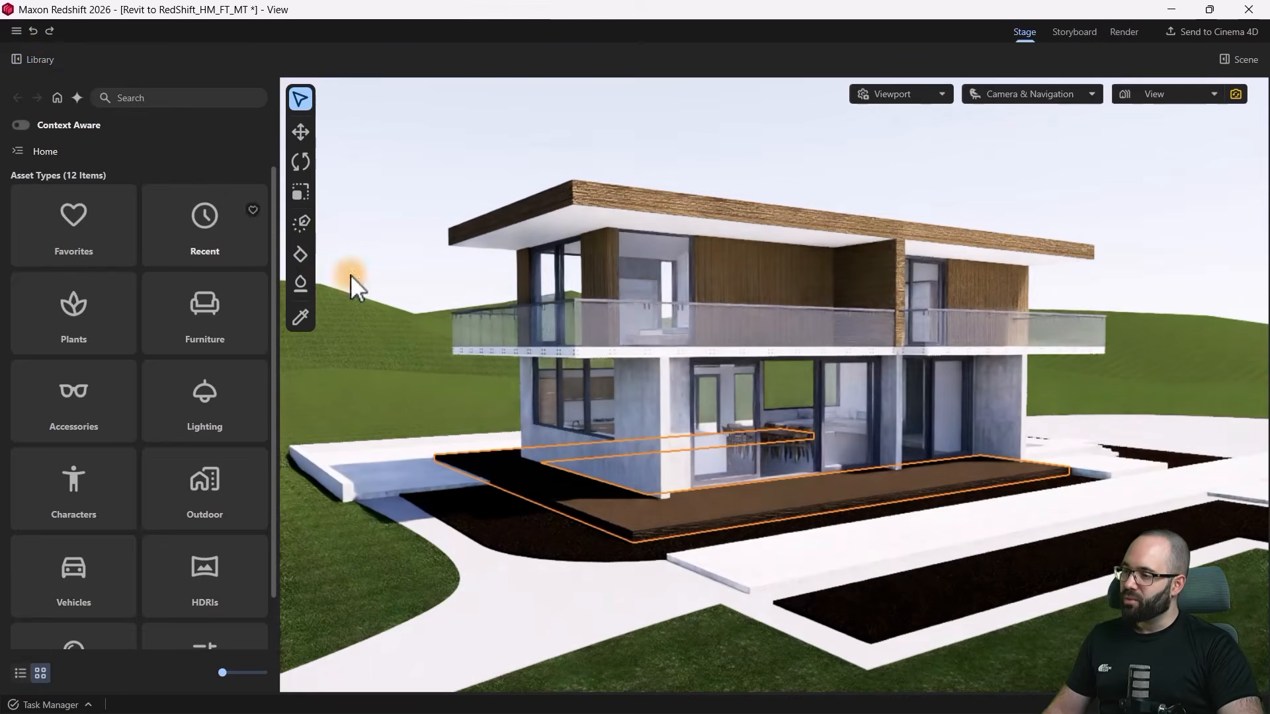
right_click_drag(686, 527, 407, 637)
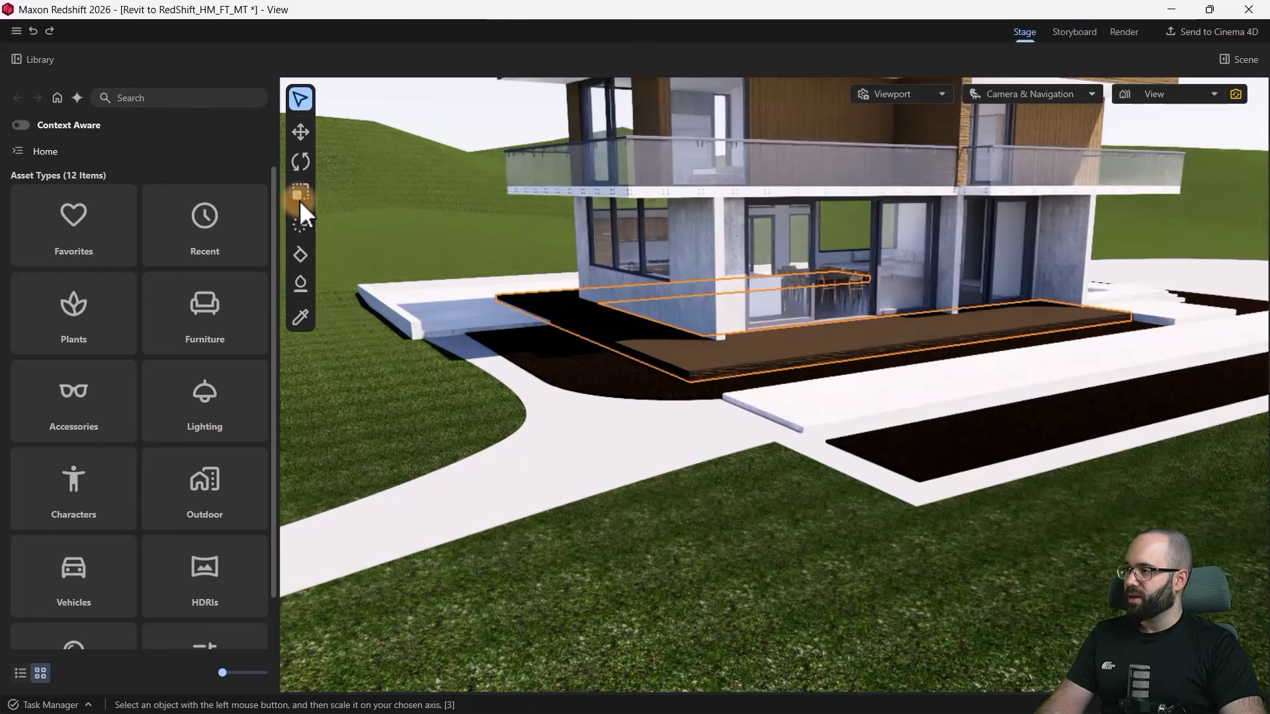
left_click(300, 256)
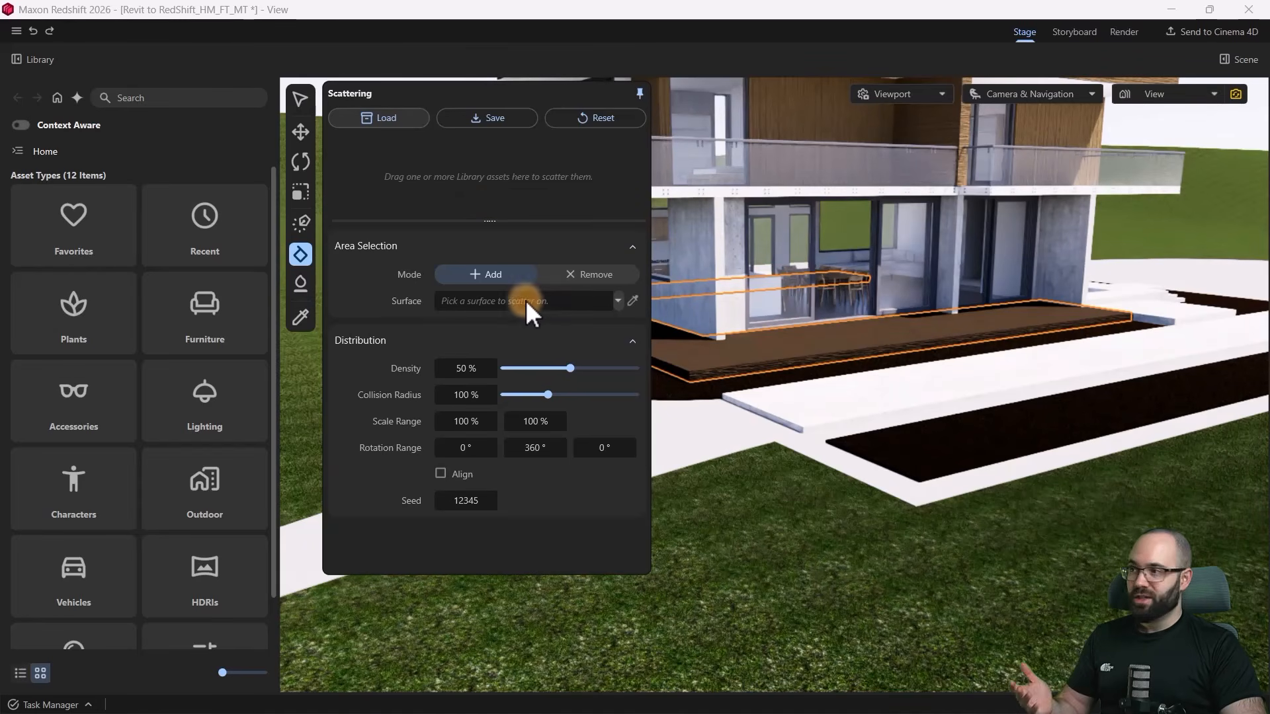
scroll(178, 344, "down", 1)
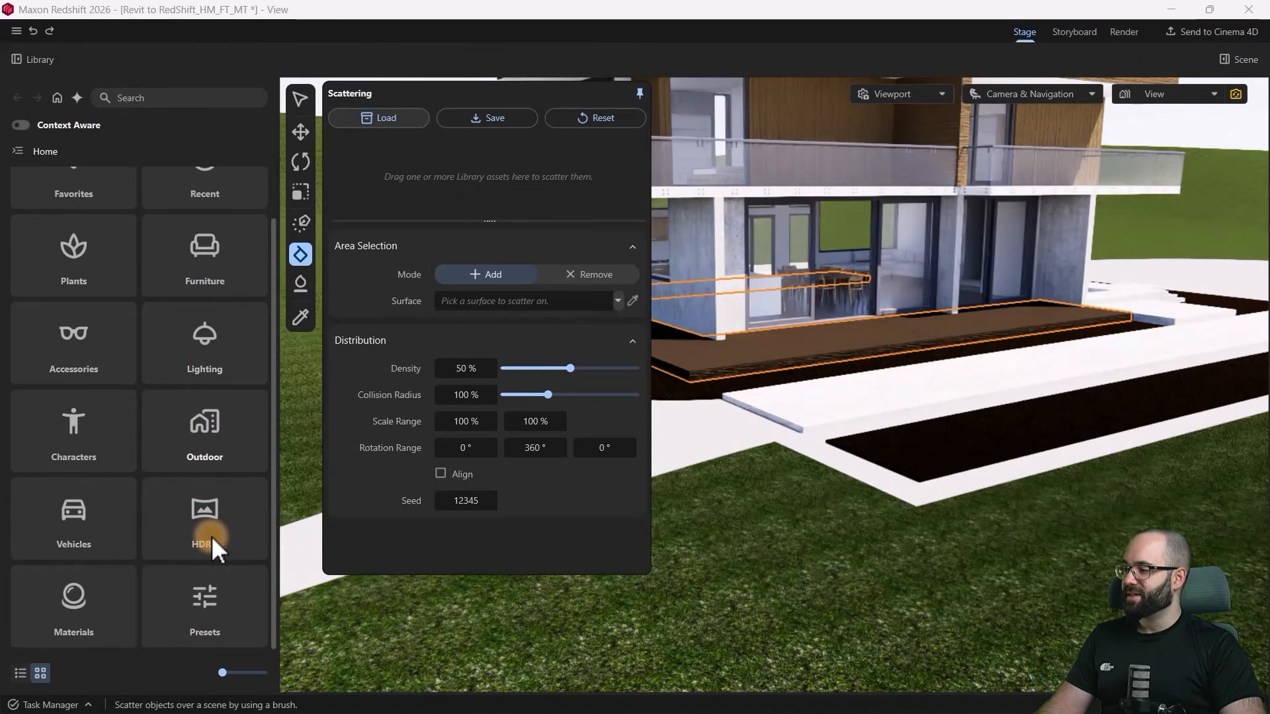
left_click(209, 600)
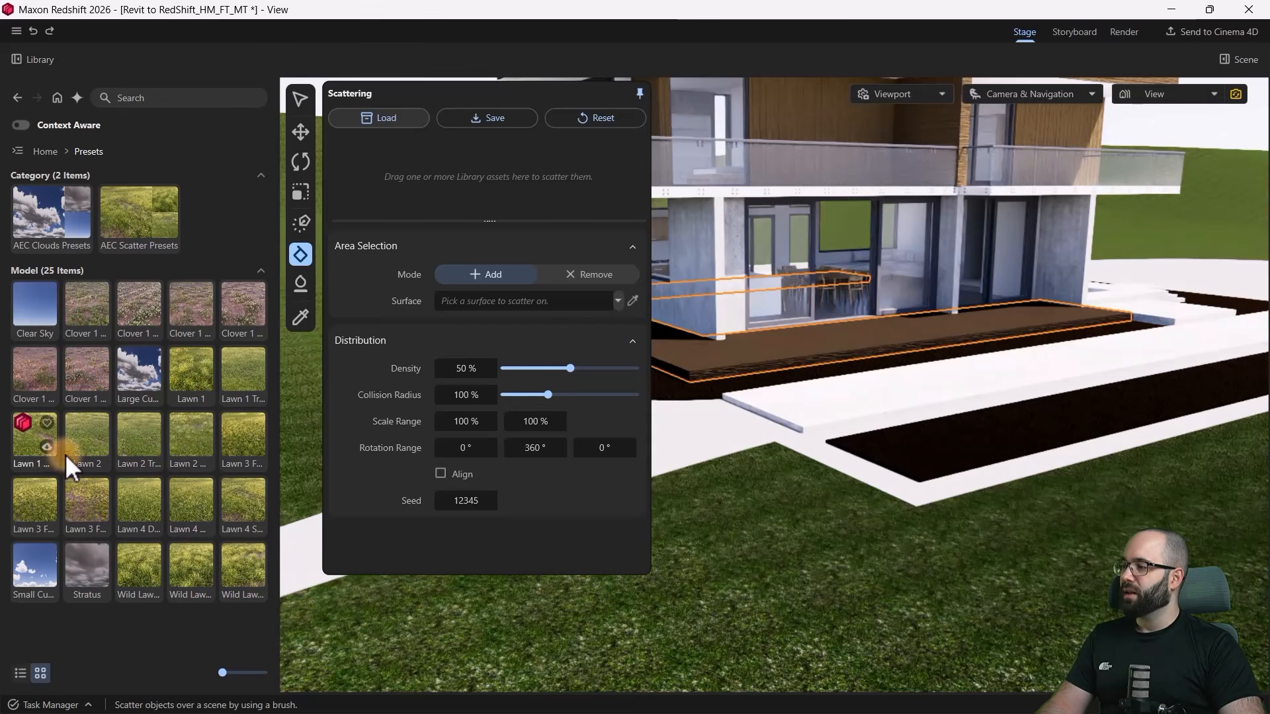
left_click_drag(194, 379, 466, 182)
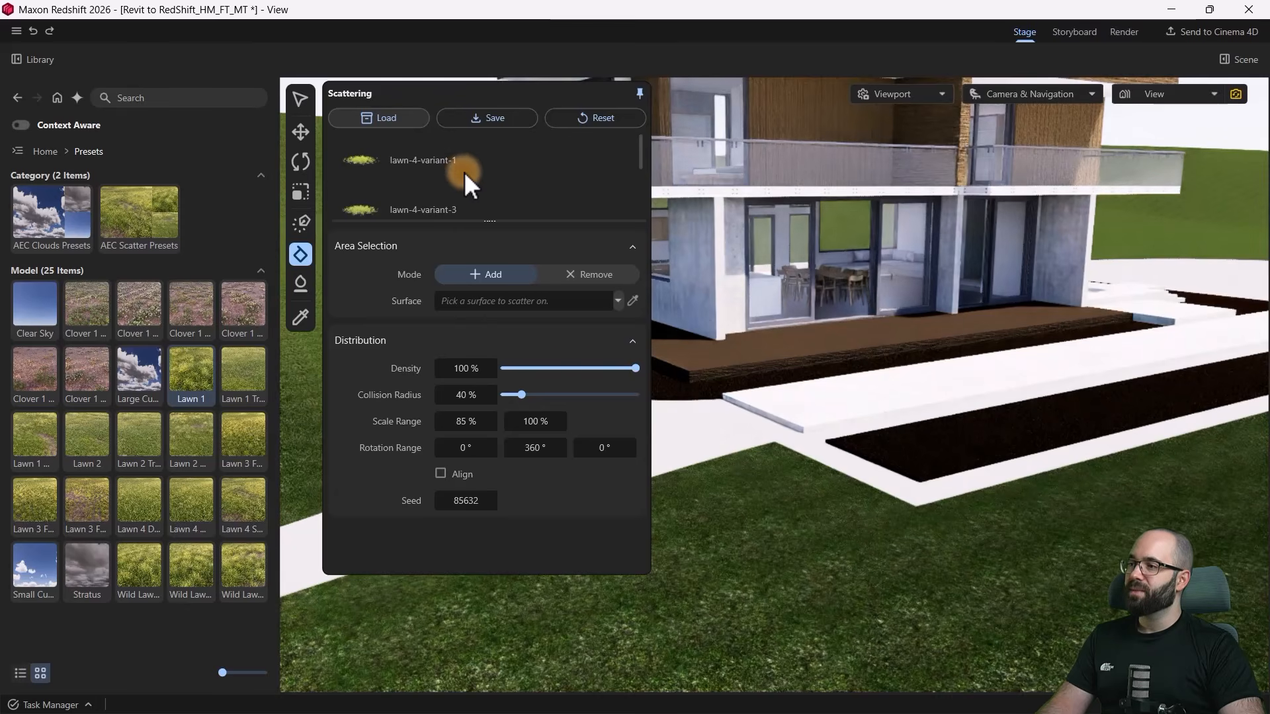
Step: Scatter the lawn over the Grassland - 1200mm terrain surface and turn on Align for the distribution
left_click(632, 301)
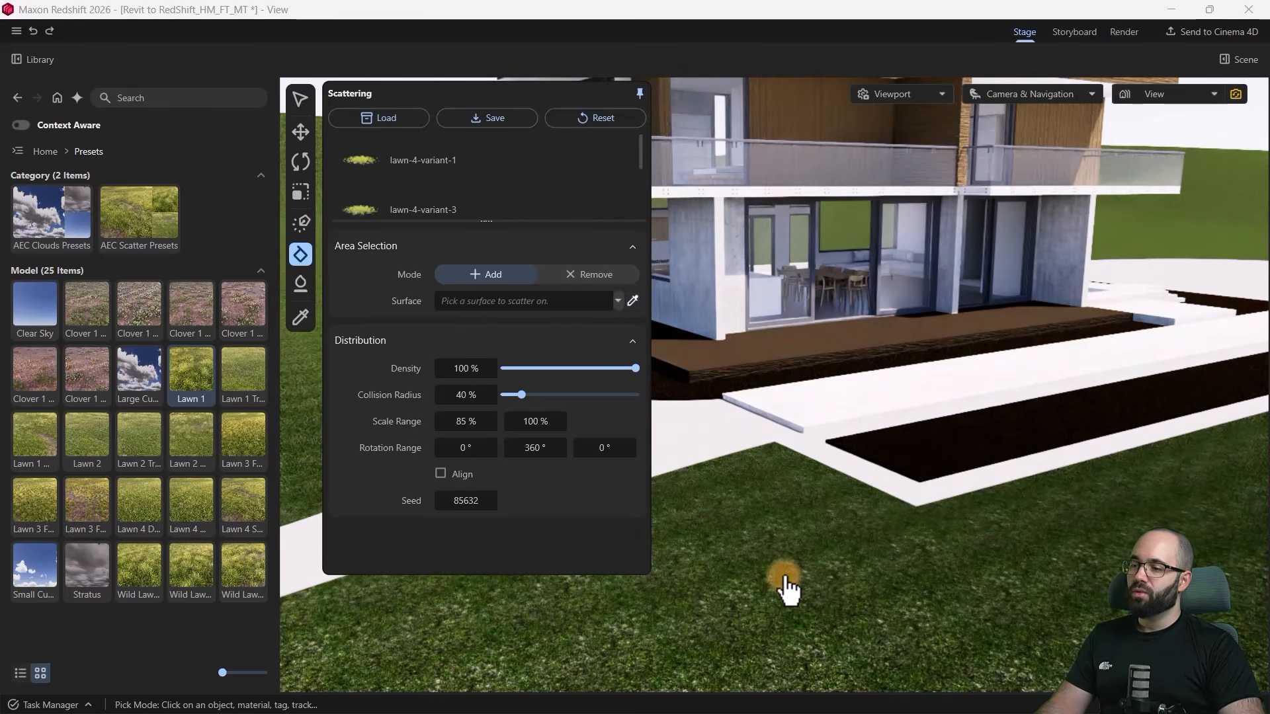
scroll(893, 548, "down", 2)
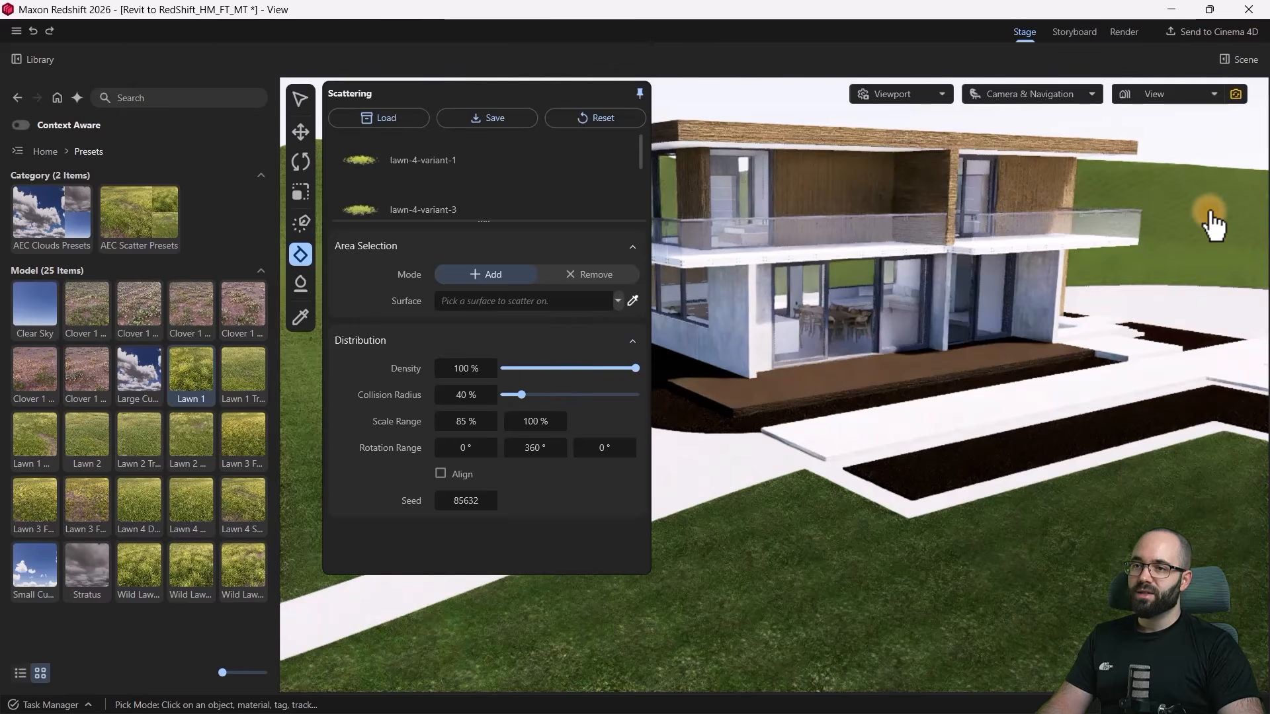
left_click(1210, 214)
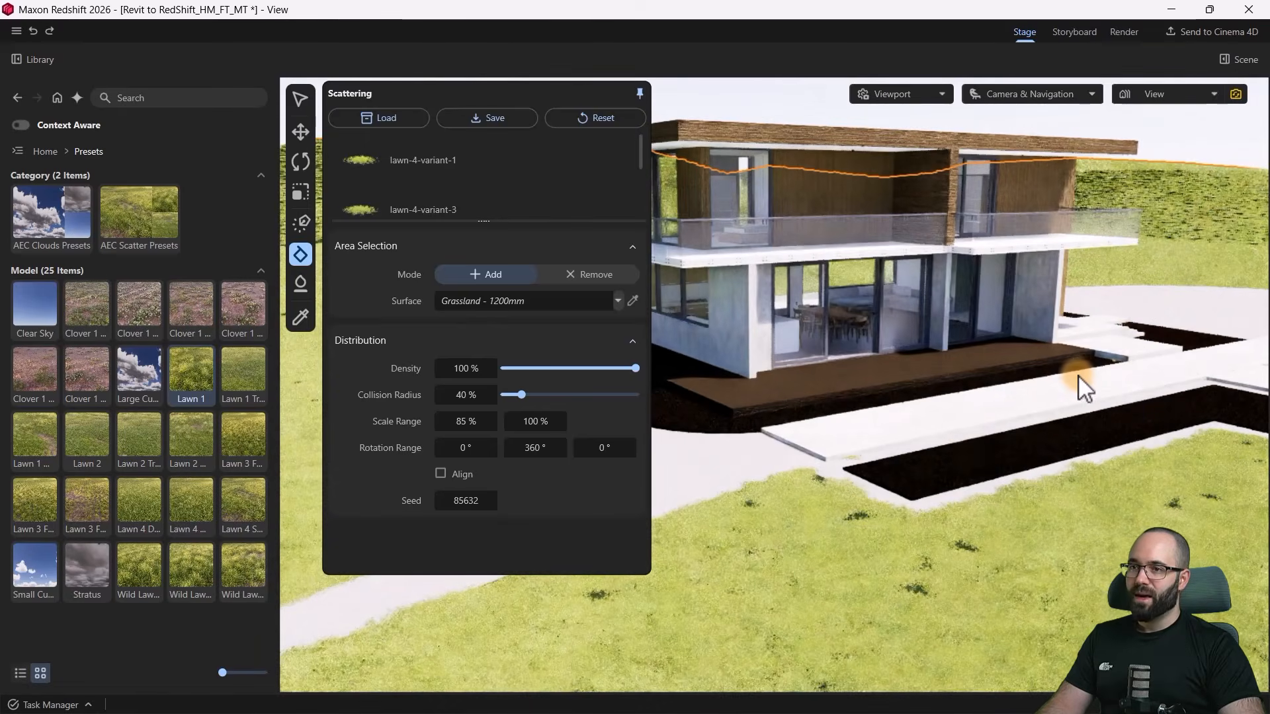
right_click_drag(913, 467, 221, 134)
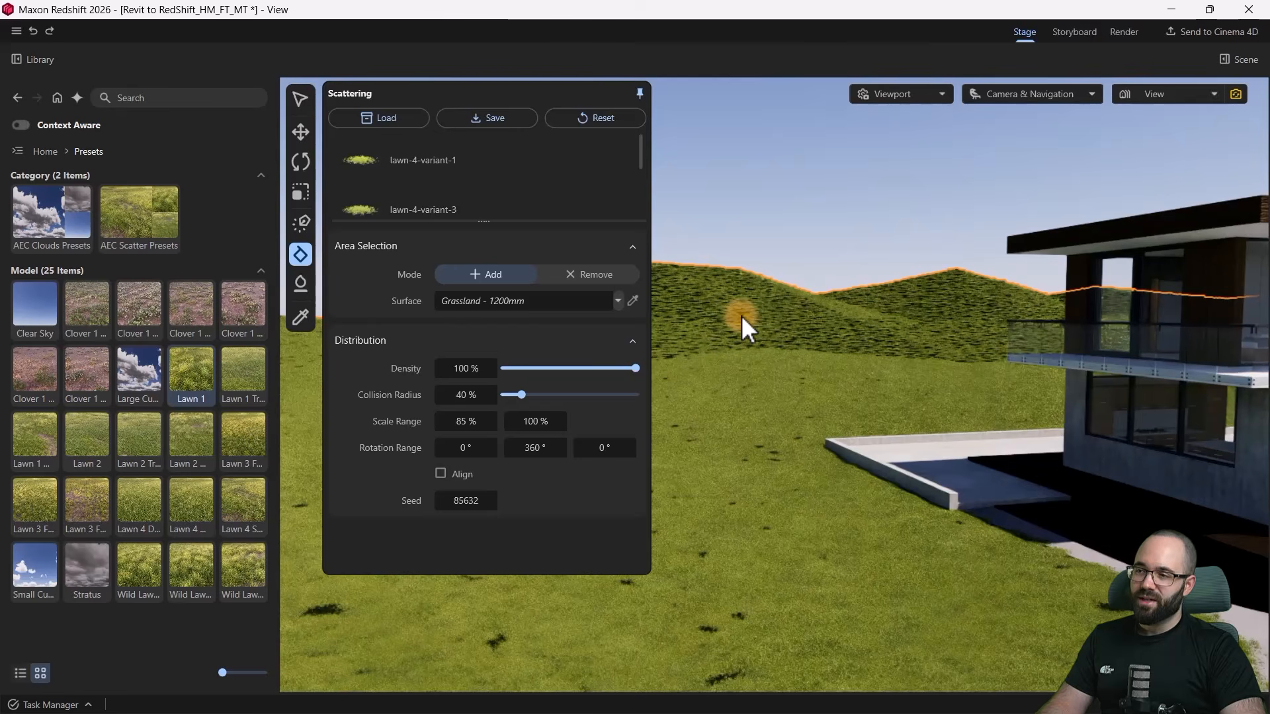
left_click(440, 473)
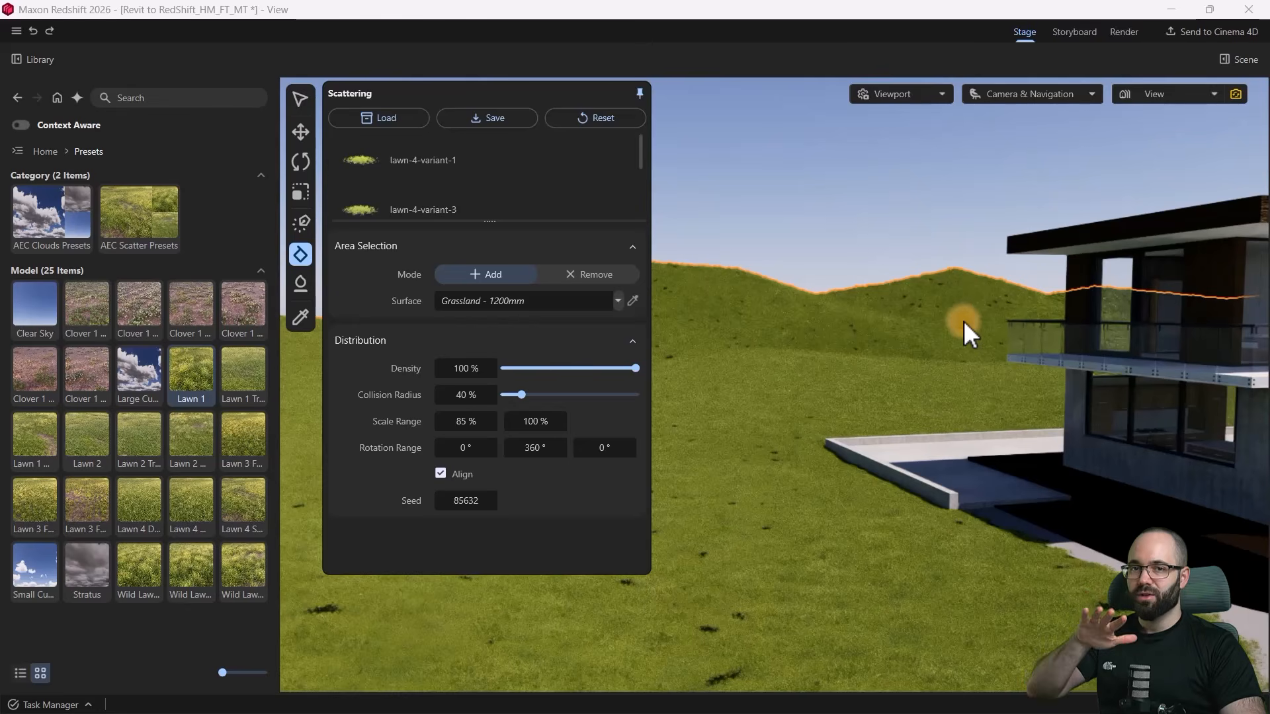
Step: Leave the area Scattering tool and examine the scattered lawn around the house from ground level and from above
left_click_drag(1156, 502, 999, 345, "alt")
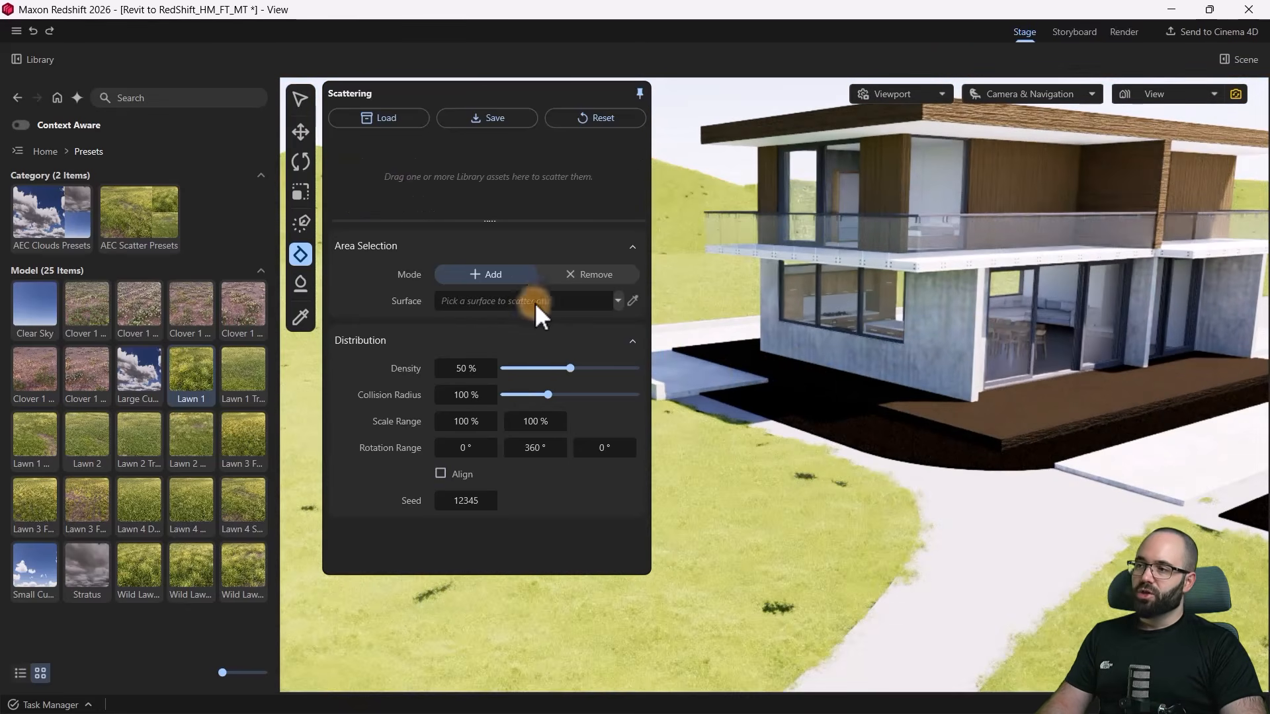
left_click(293, 99)
left_click(692, 545)
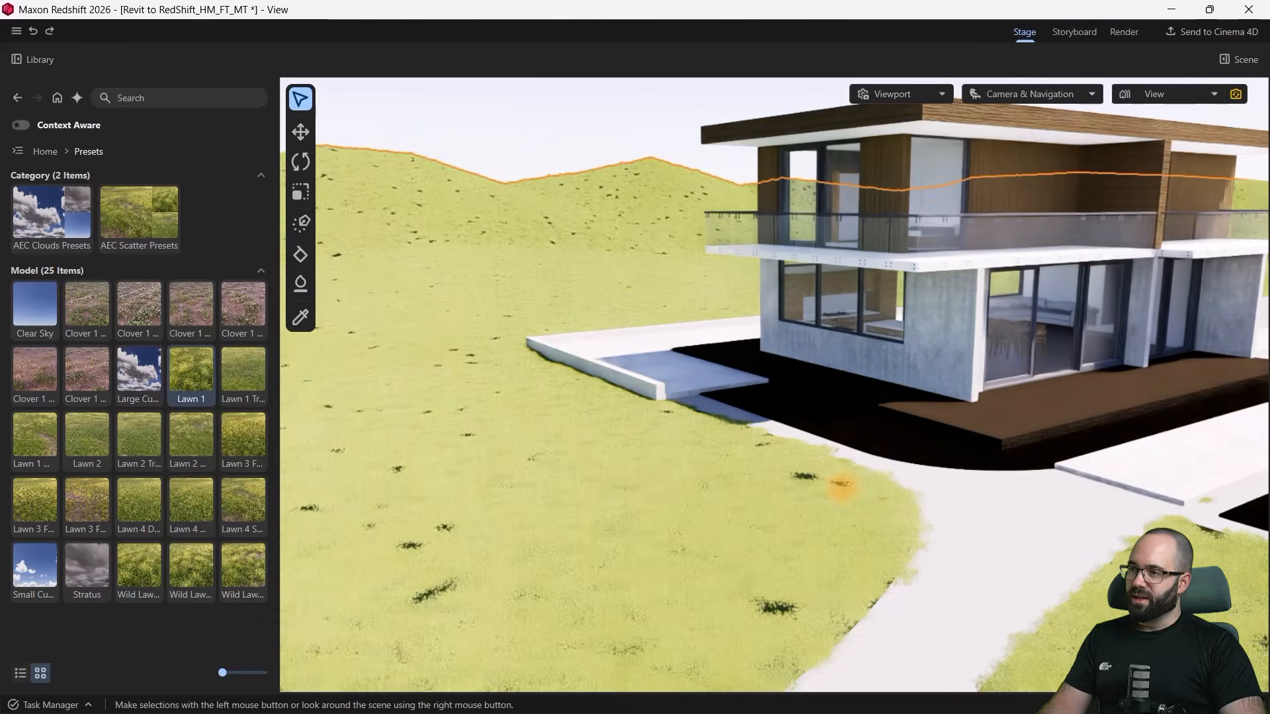
right_click_drag(841, 486, 966, 515)
left_click(828, 319)
left_click_drag(843, 305, 903, 272, "alt")
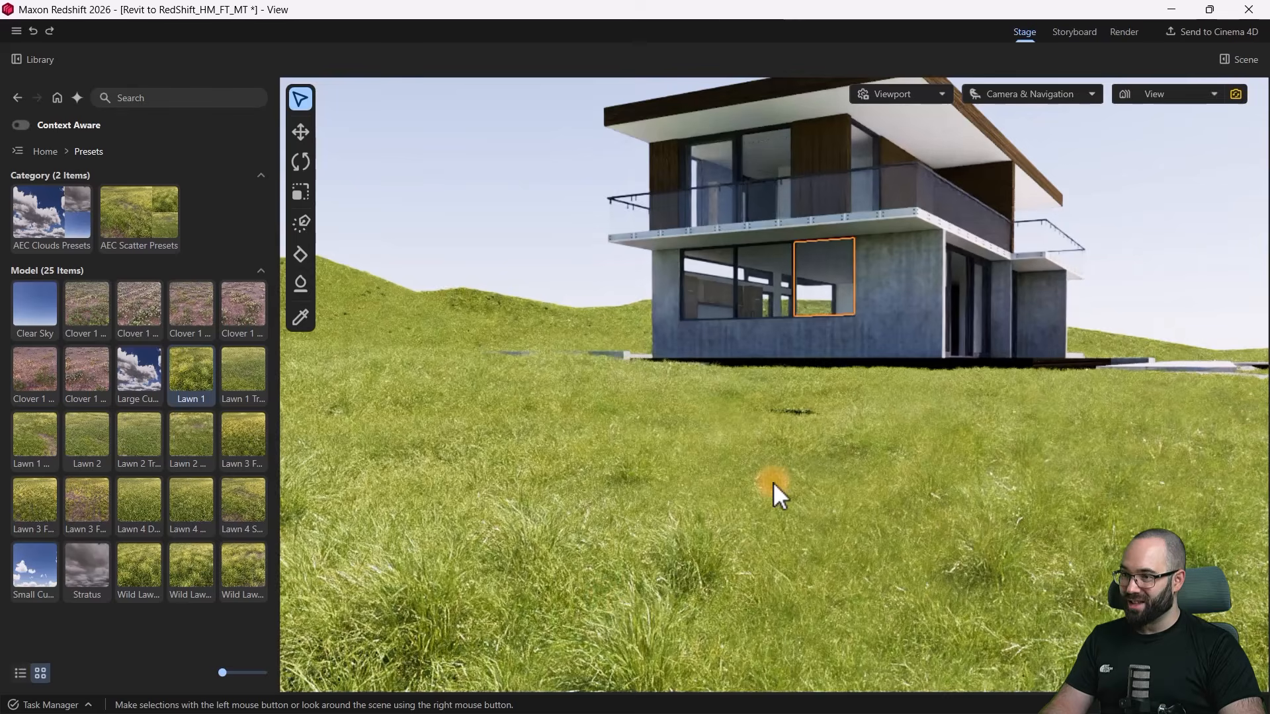
mouse_move(712, 542)
right_mouse_down()
mouse_move(706, 558)
mouse_move(363, 484)
mouse_move(711, 542)
mouse_move(787, 456)
mouse_move(1111, 389)
mouse_move(669, 351)
mouse_move(766, 474)
mouse_move(788, 482)
mouse_move(772, 459)
mouse_move(788, 445)
mouse_move(978, 331)
mouse_move(1040, 165)
right_mouse_up()
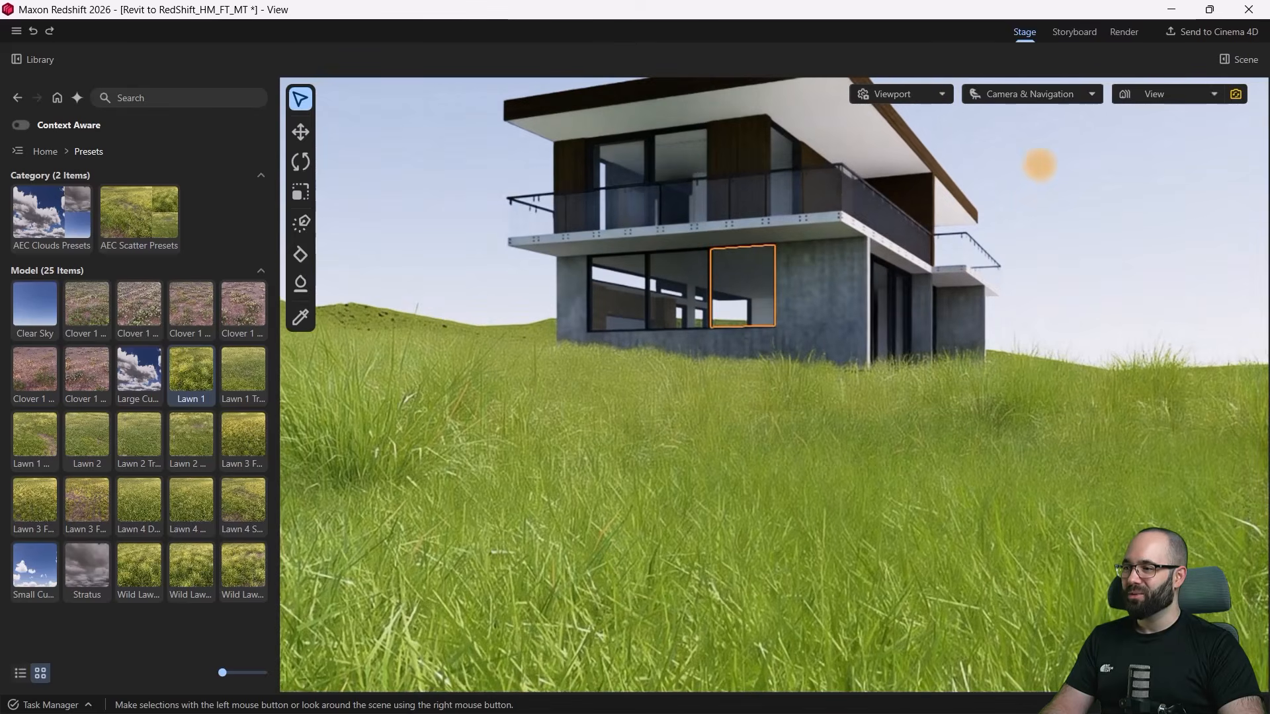
mouse_move(714, 387)
right_mouse_down()
mouse_move(688, 410)
mouse_move(510, 454)
mouse_move(426, 516)
mouse_move(658, 198)
mouse_move(725, 414)
right_mouse_up()
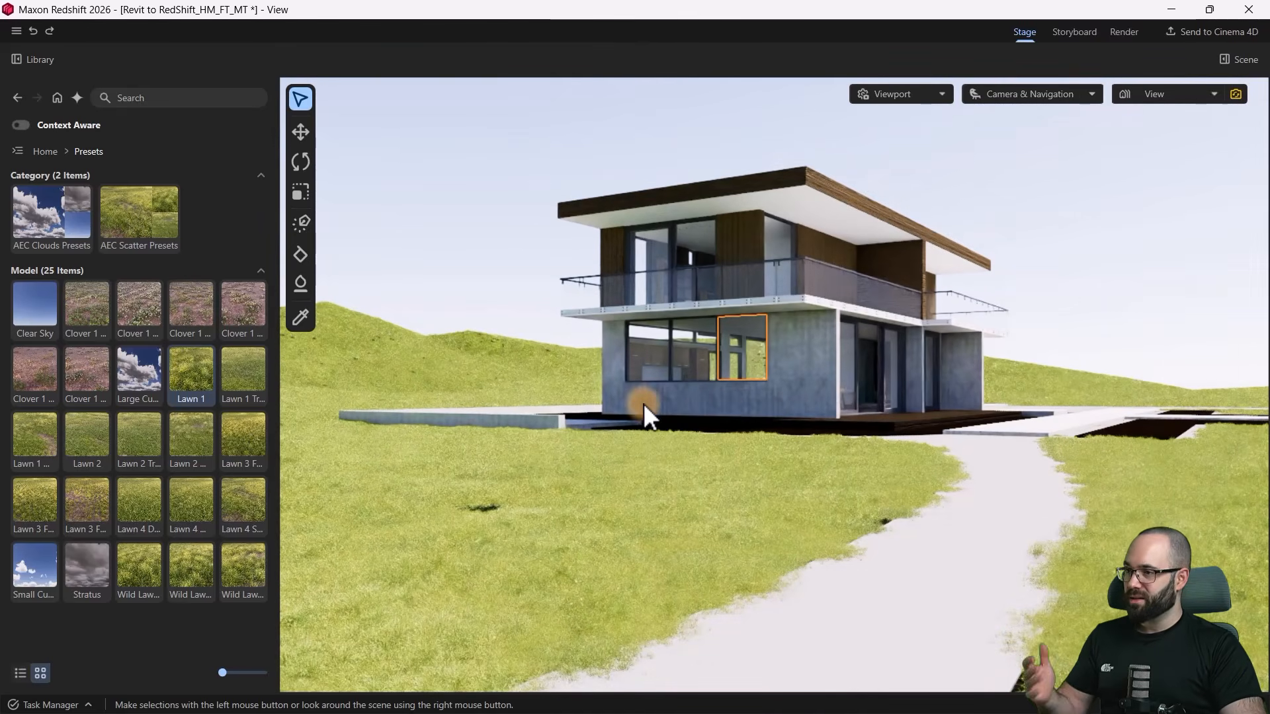
left_click_drag(794, 304, 849, 410, "alt")
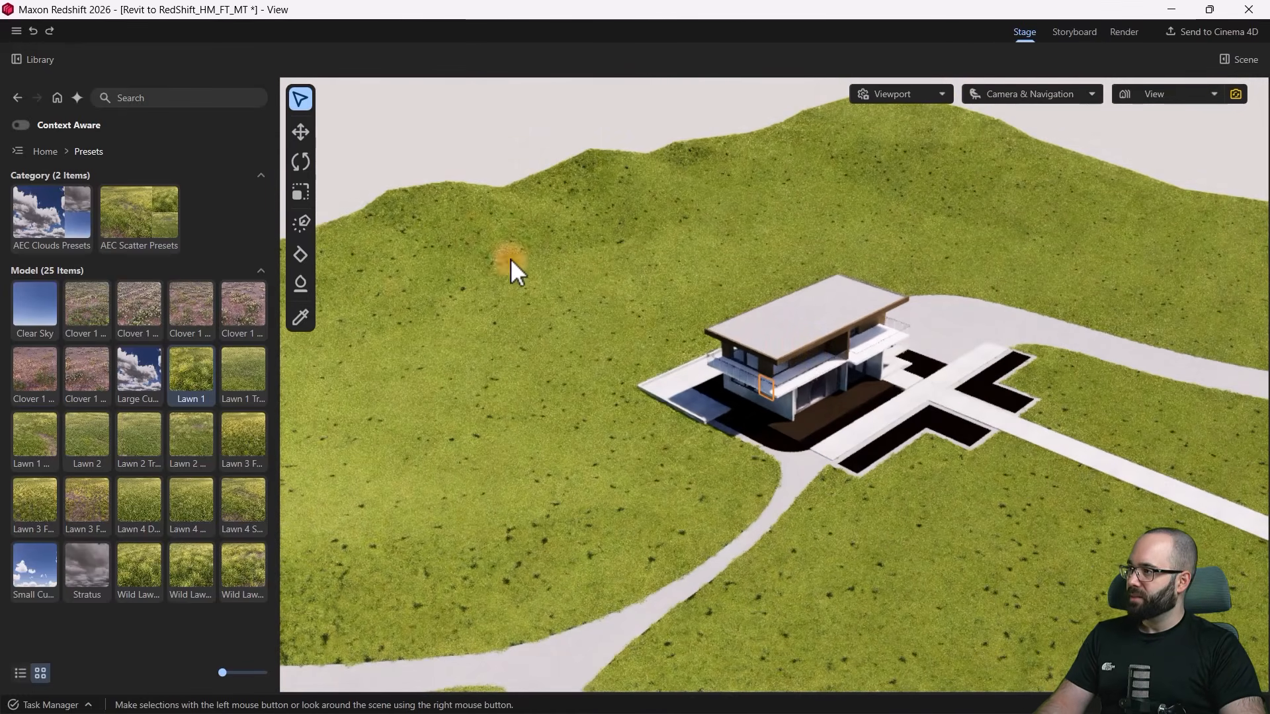
Step: Activate the brush Scattering tool and open the Trees category of the Plants library
left_click(300, 285)
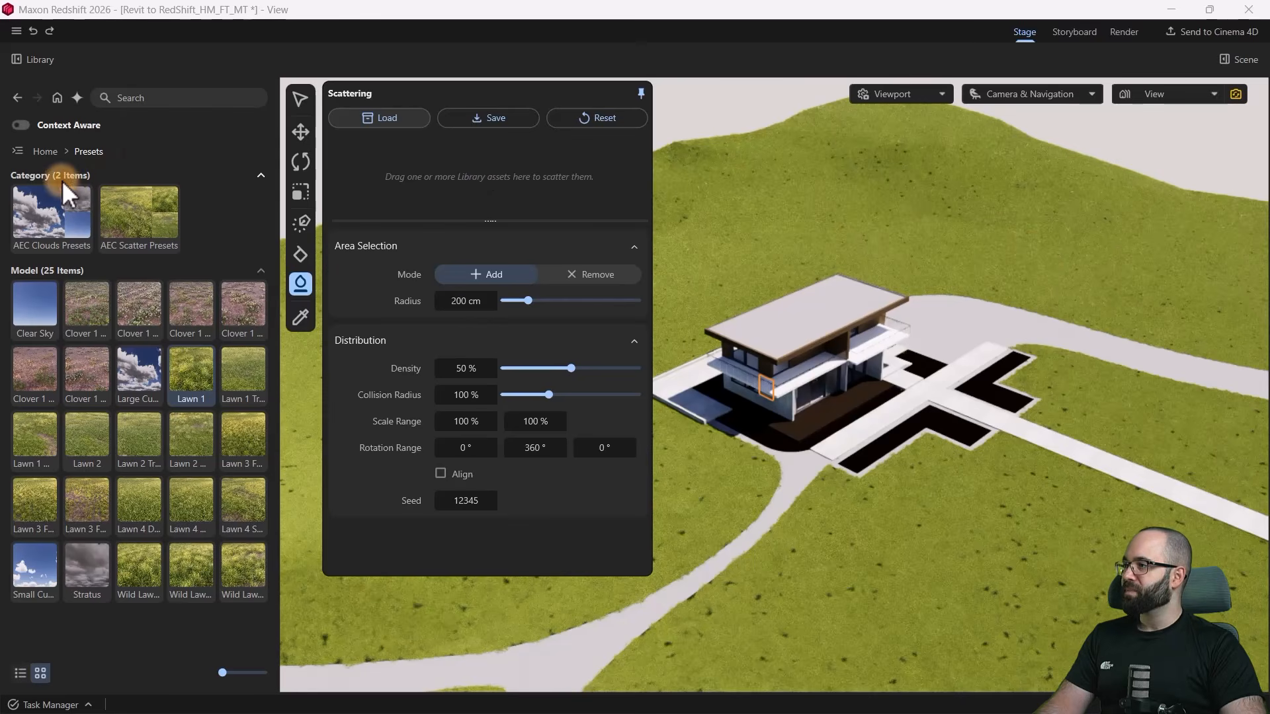
left_click(45, 151)
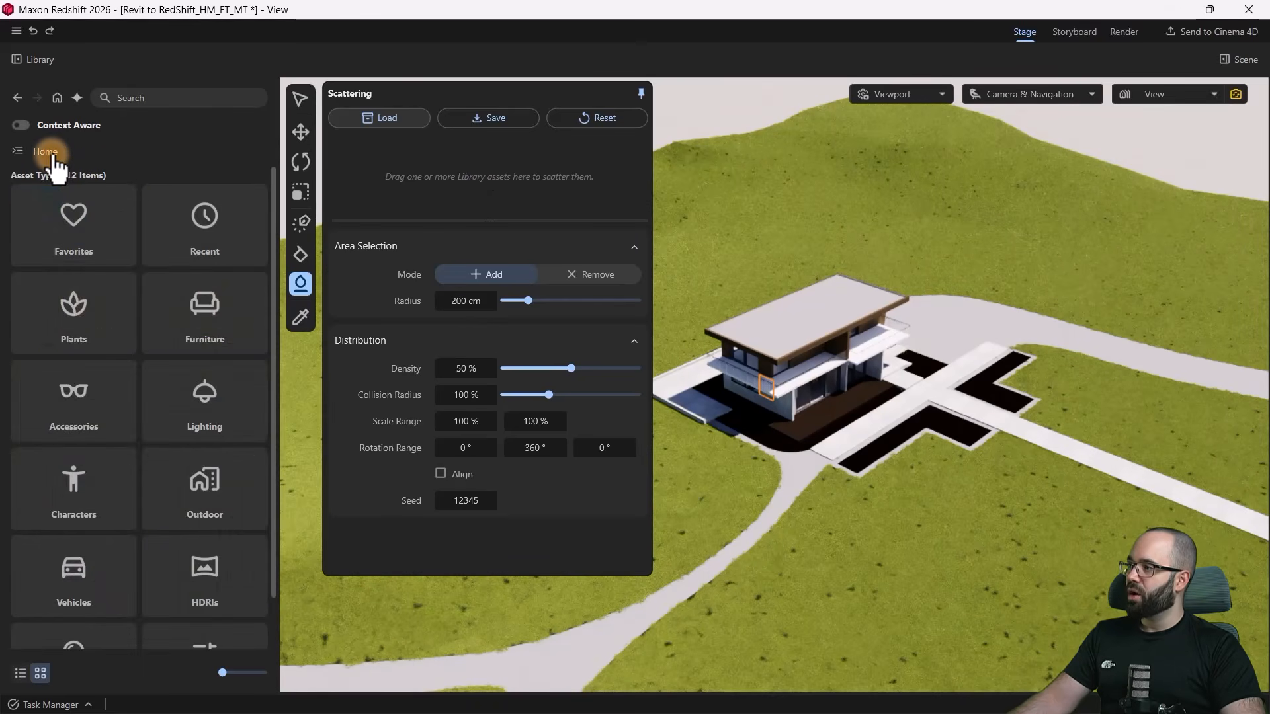
scroll(217, 360, "down", 1)
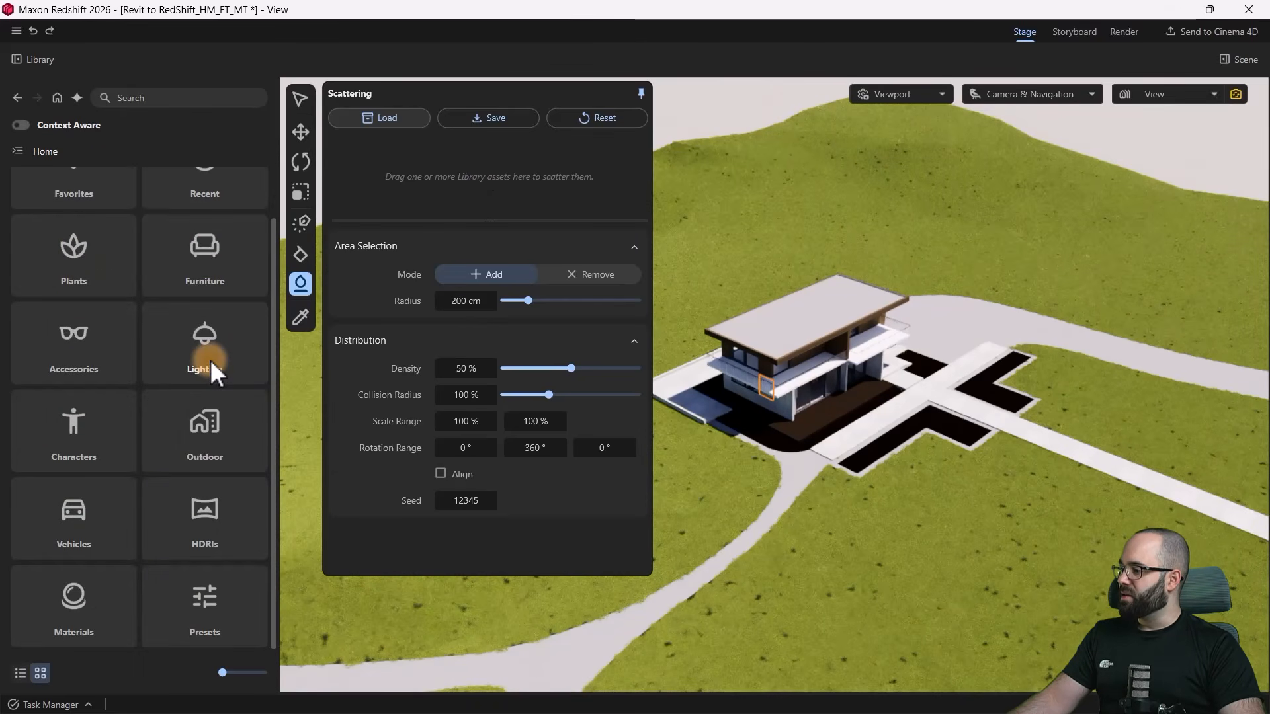
scroll(209, 359, "up", 1)
left_click(66, 327)
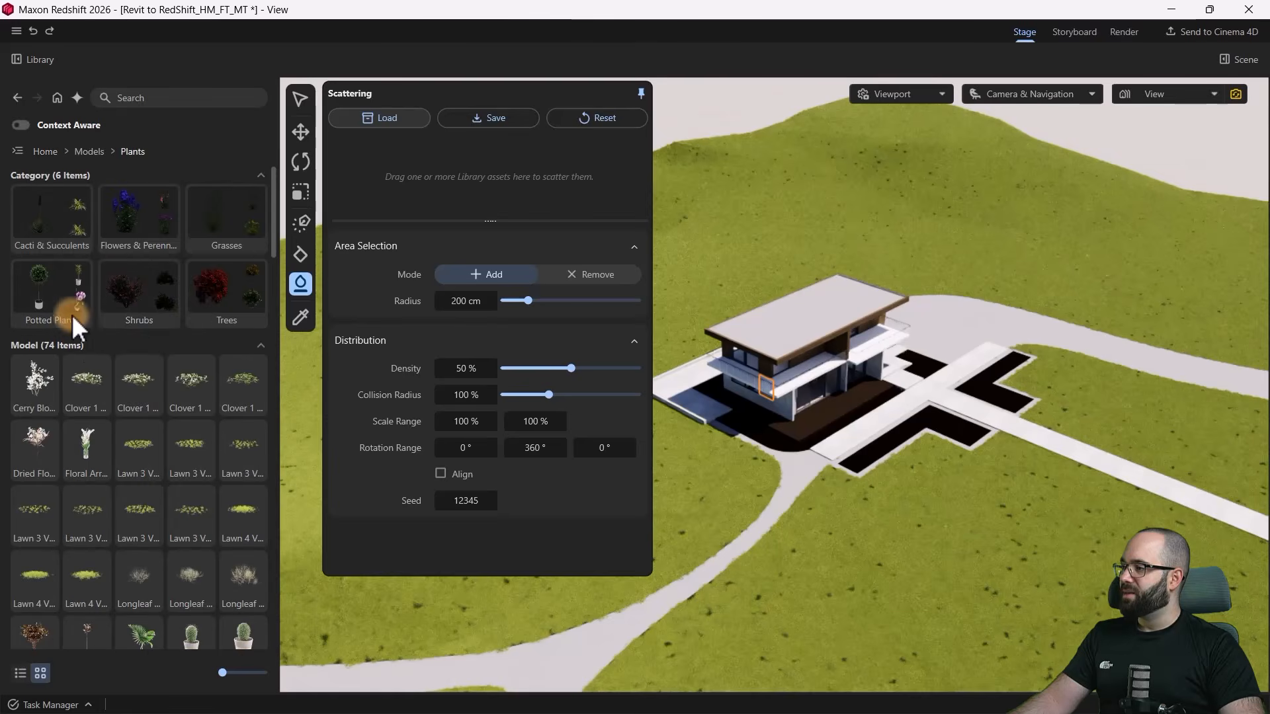
left_click(209, 287)
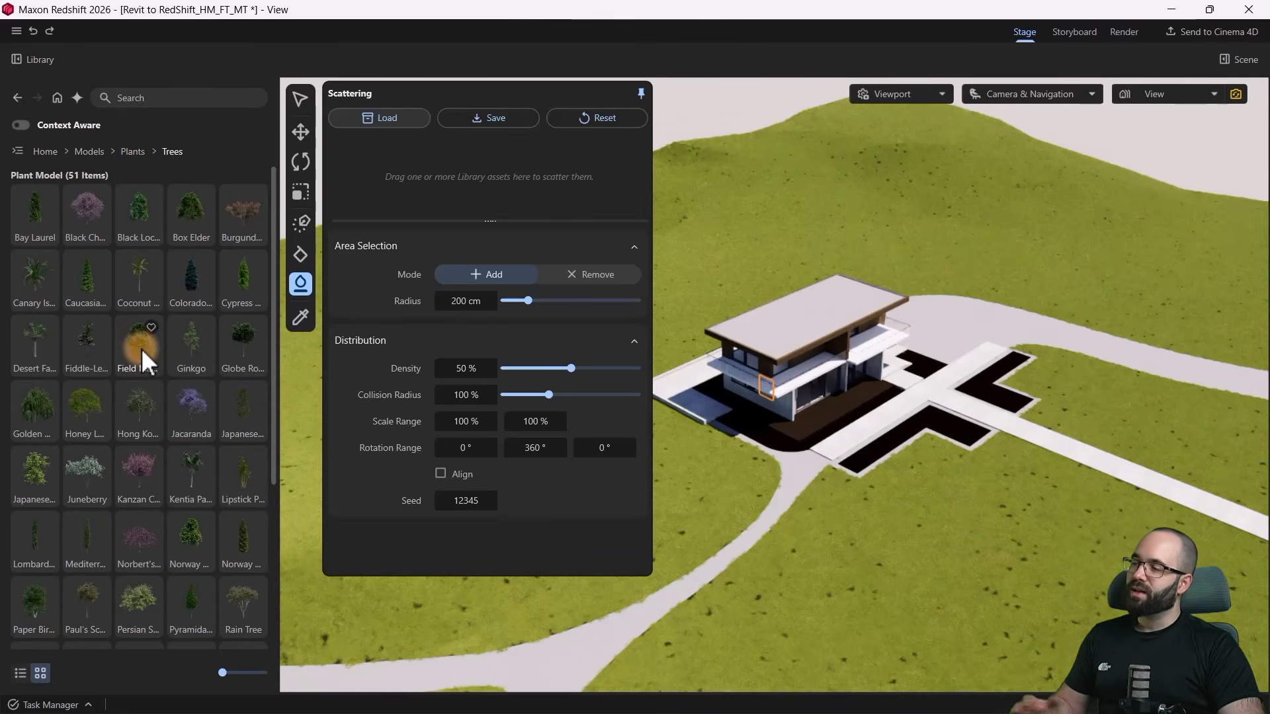
Step: Add the Field Maple, Hong Kong Orchid Tree and Golden Weeping Willow to the brush's scatter assets
left_click_drag(141, 348, 501, 184)
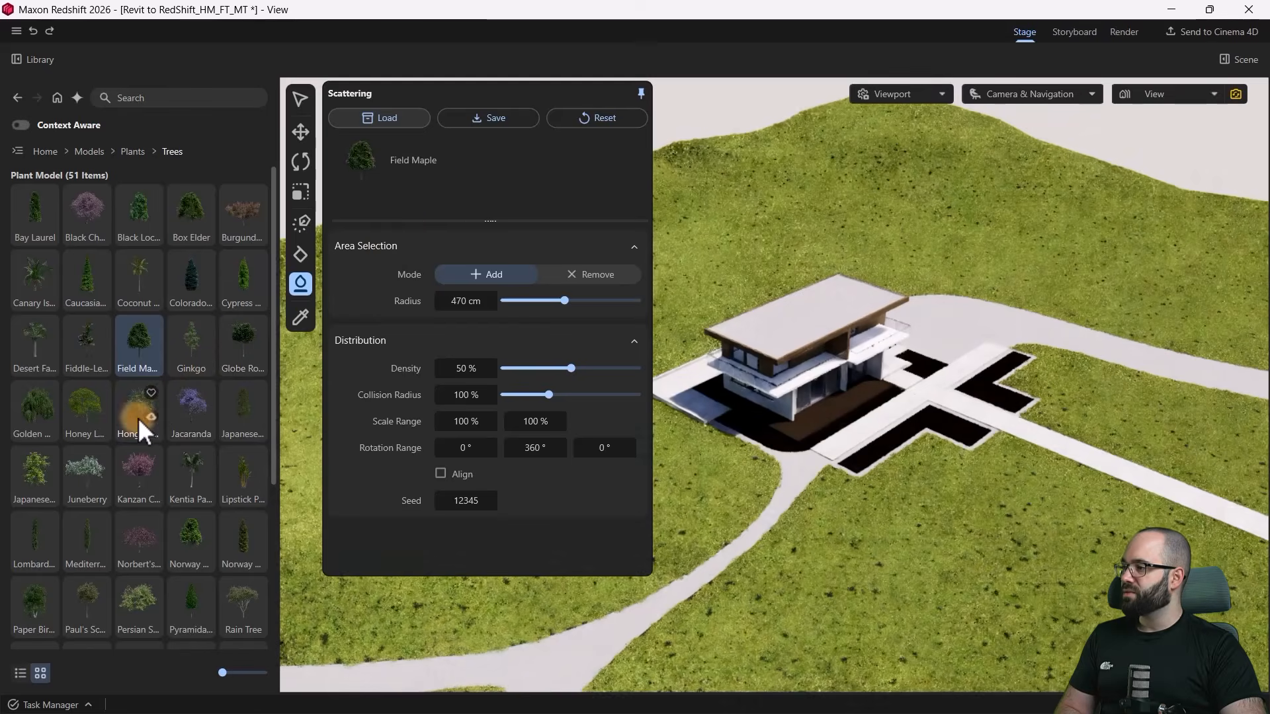
left_click_drag(137, 418, 461, 192)
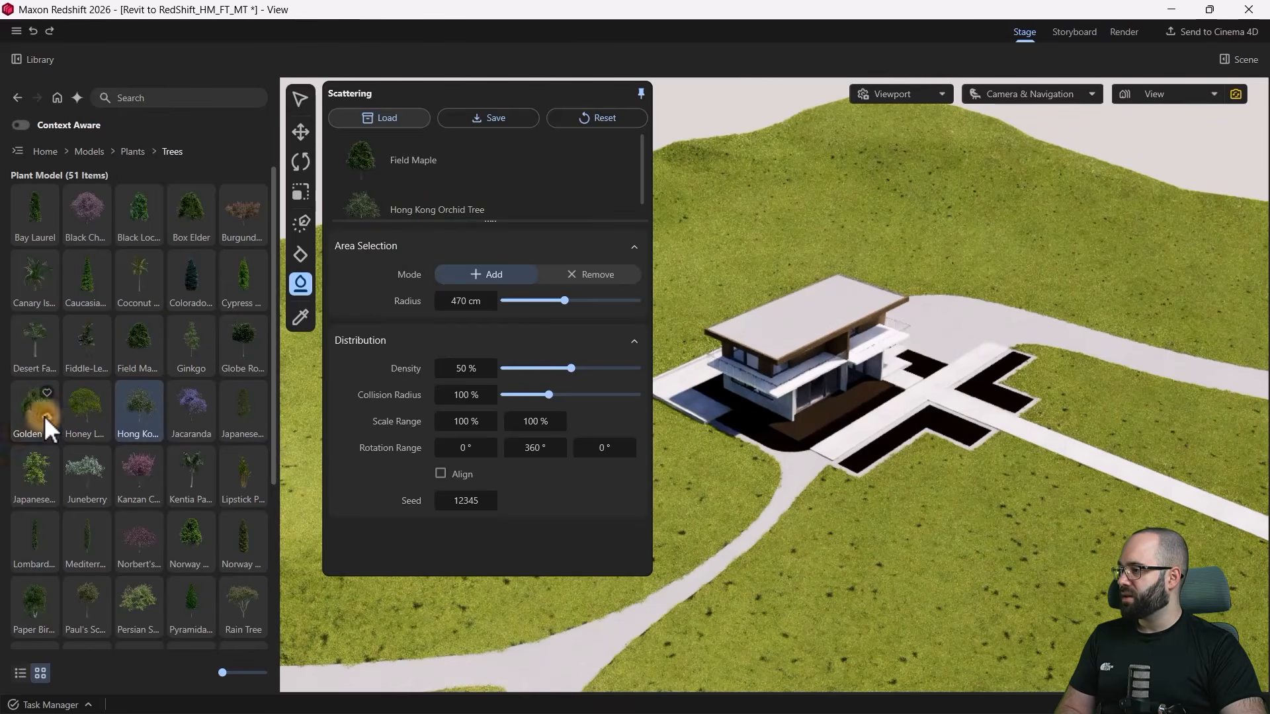
left_click_drag(43, 415, 561, 179)
scroll(384, 182, "down", 1)
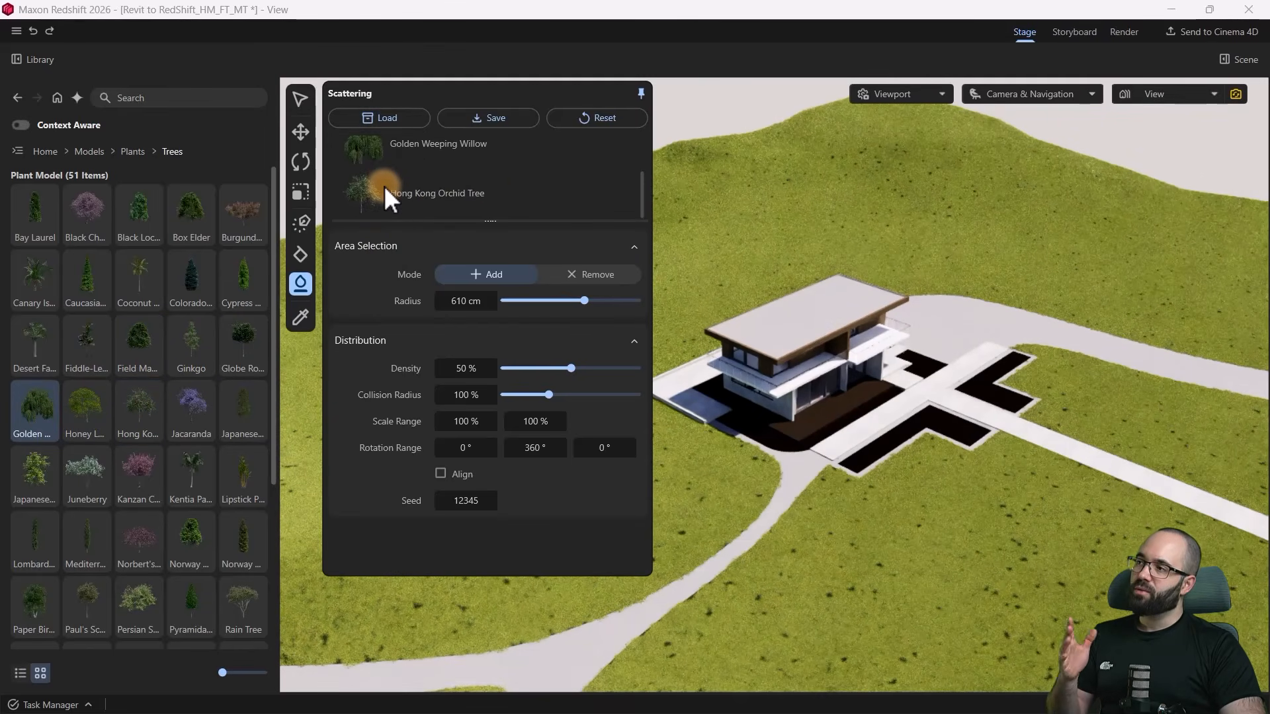
Step: Set the scatter brush radius to 854 cm and its scale range to 61 % to 121 %
scroll(384, 192, "up", 1)
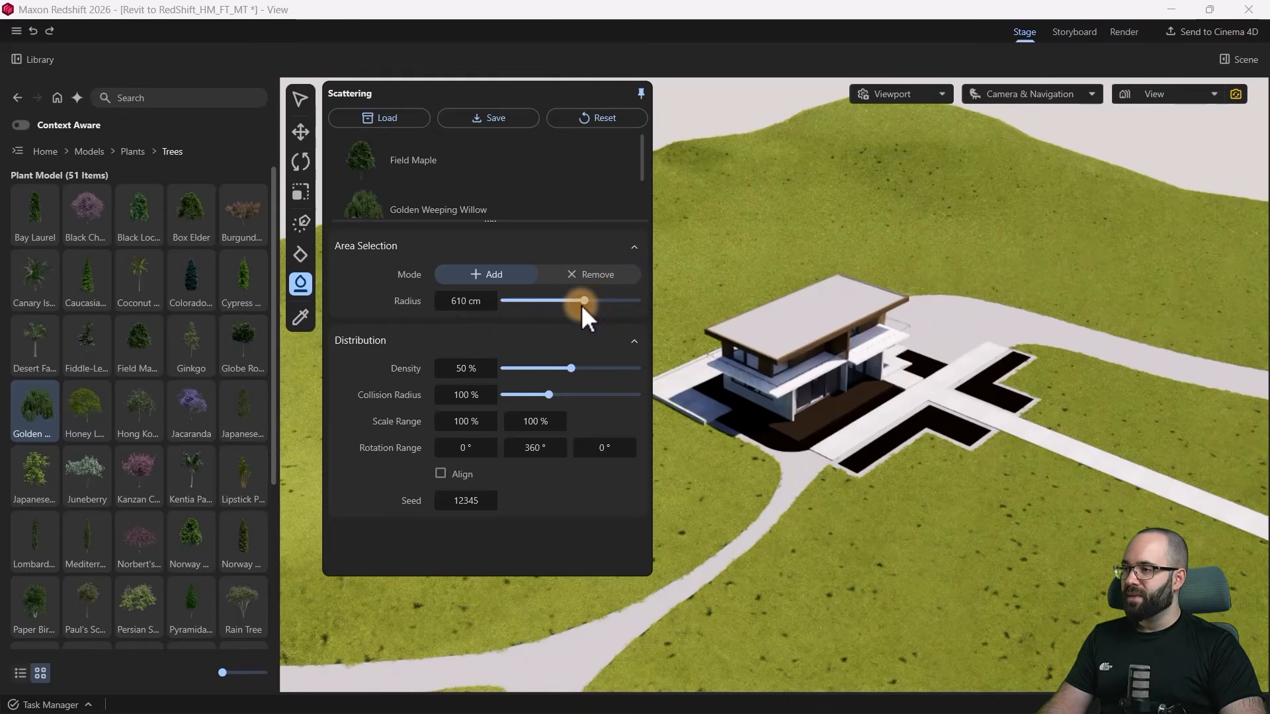
left_click_drag(584, 300, 621, 303)
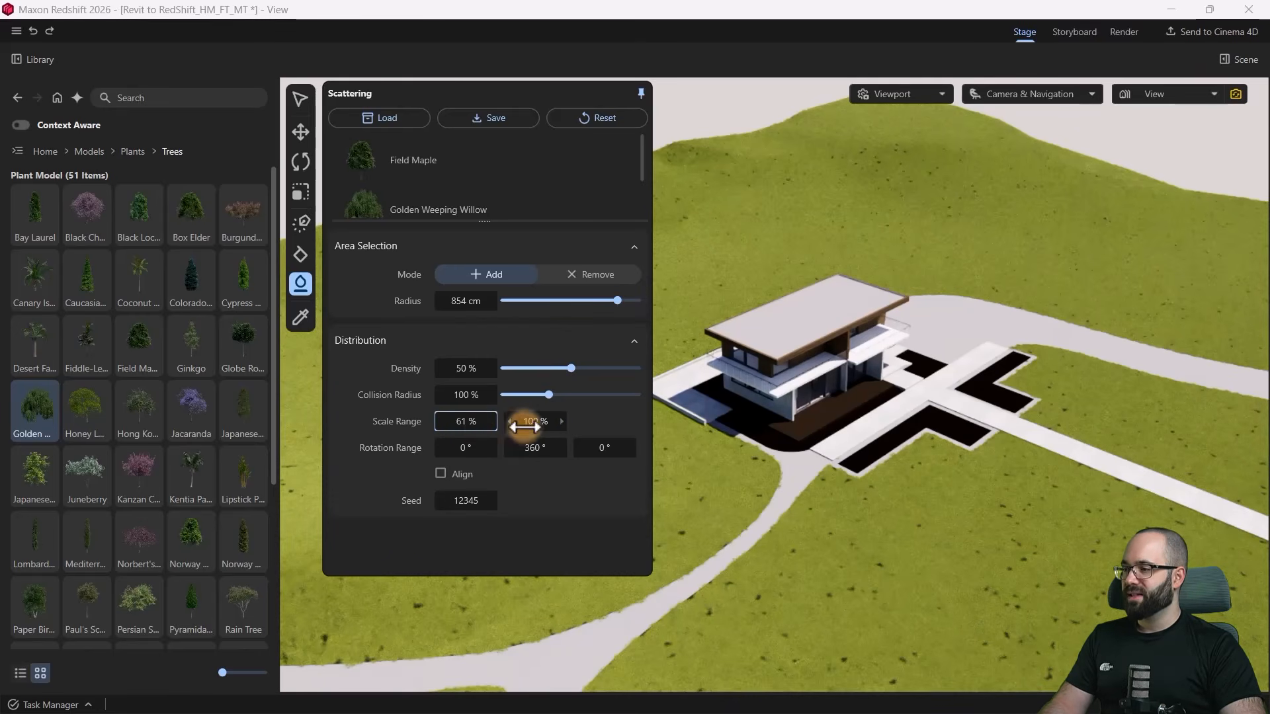
left_click_drag(525, 426, 531, 423)
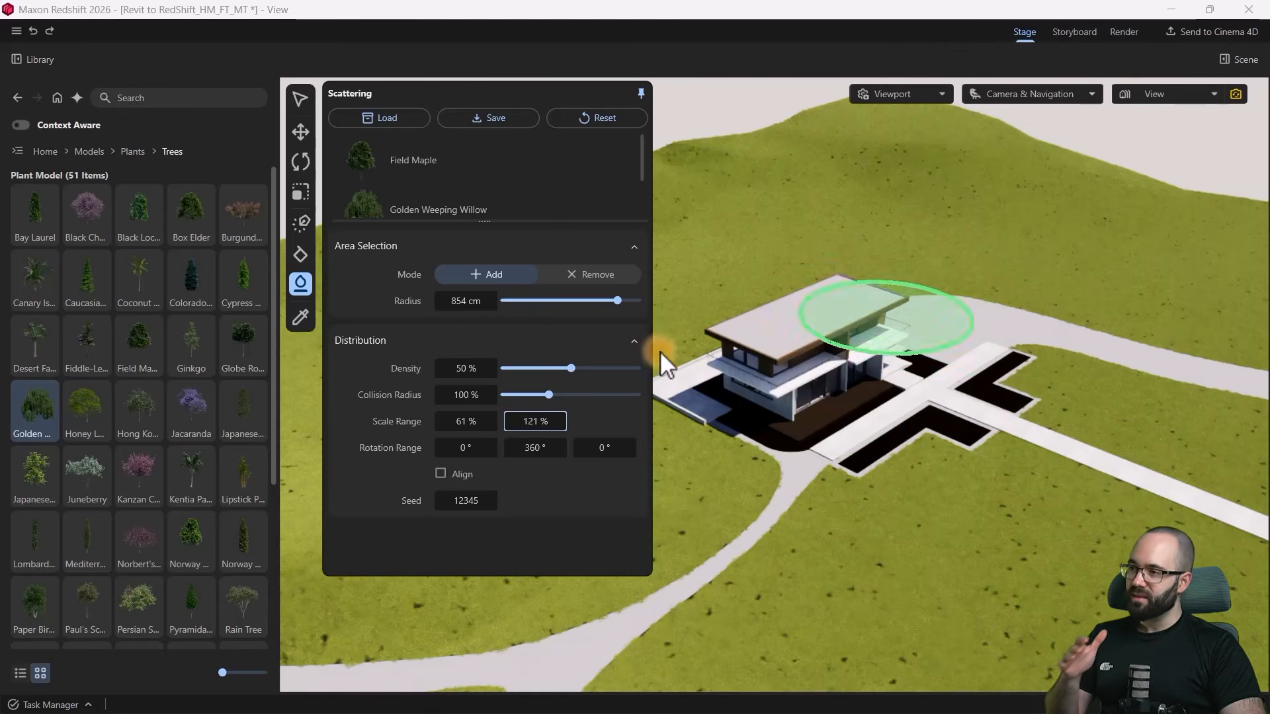
Step: Paint a few trees on the hillside behind the house
scroll(1058, 266, "down", 6)
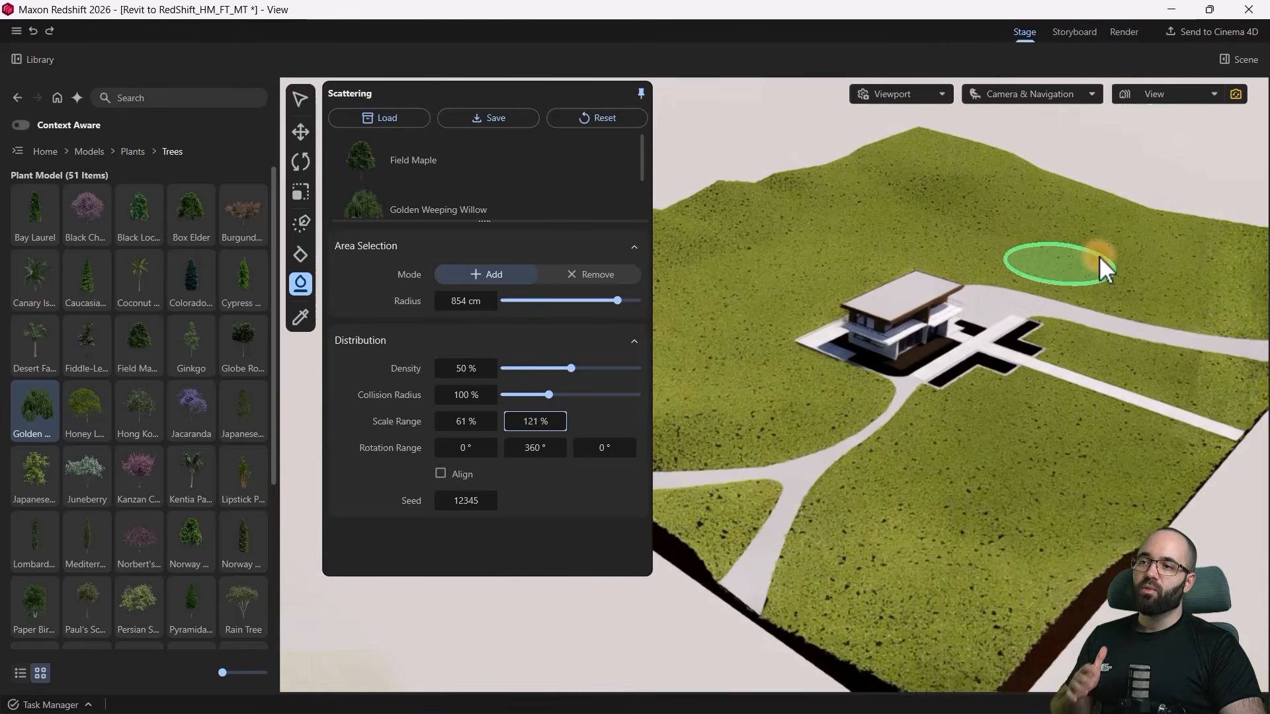
scroll(1094, 243, "up", 5)
mouse_move(1099, 262)
middle_mouse_down()
mouse_move(1052, 232)
mouse_move(1100, 260)
middle_mouse_up()
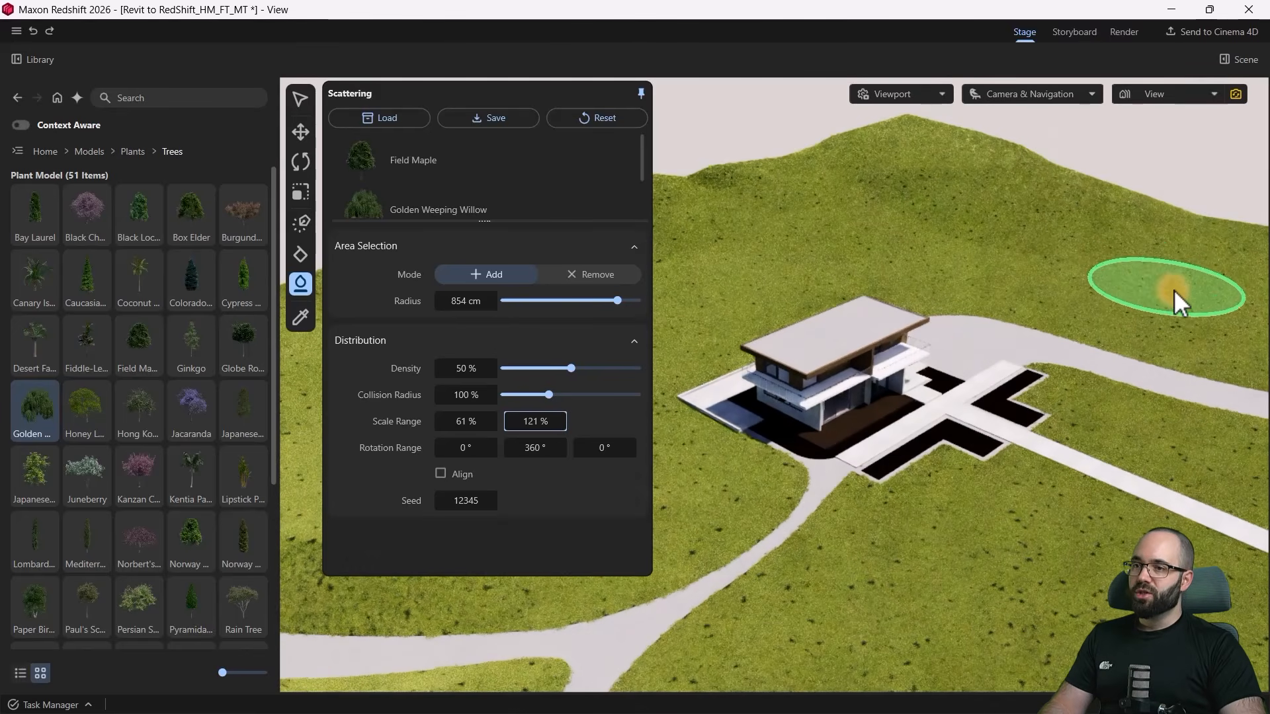
left_click(1174, 291)
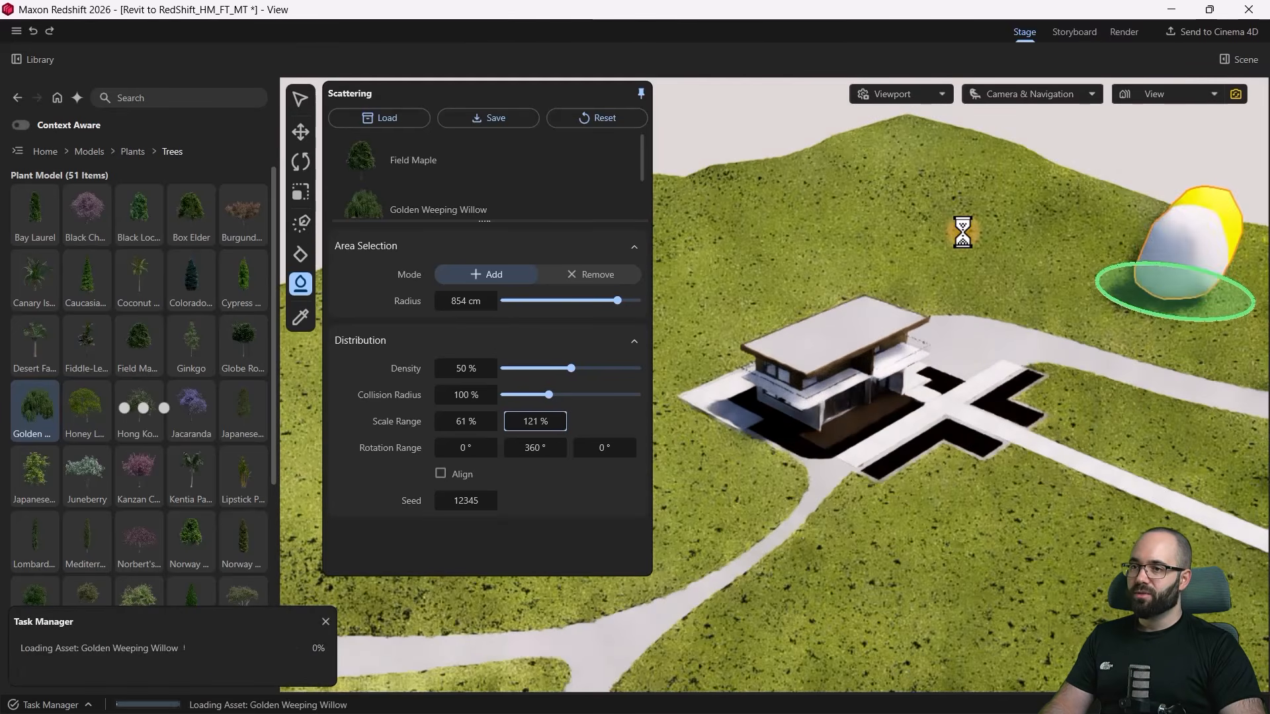
left_click(962, 228)
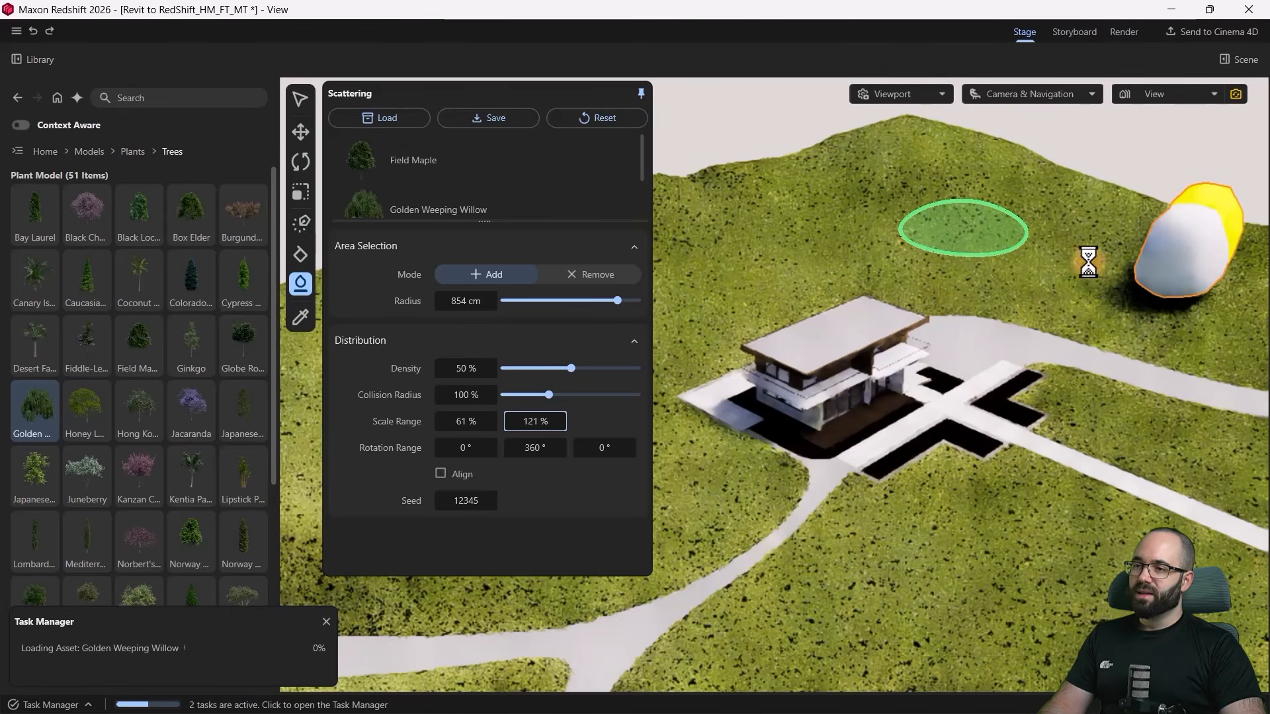
left_click(1026, 201)
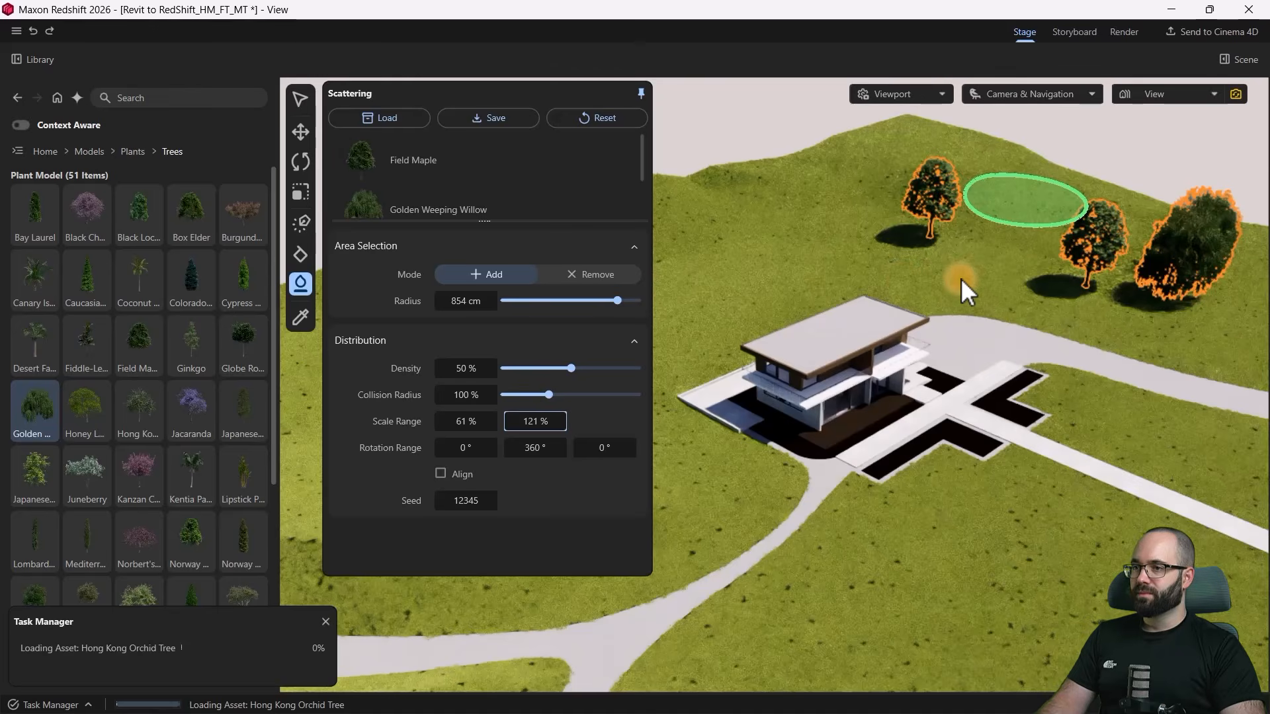
Step: Paint a large tree group on the grass beside the house and another group in front of it
right_click_drag(927, 336, 386, 360)
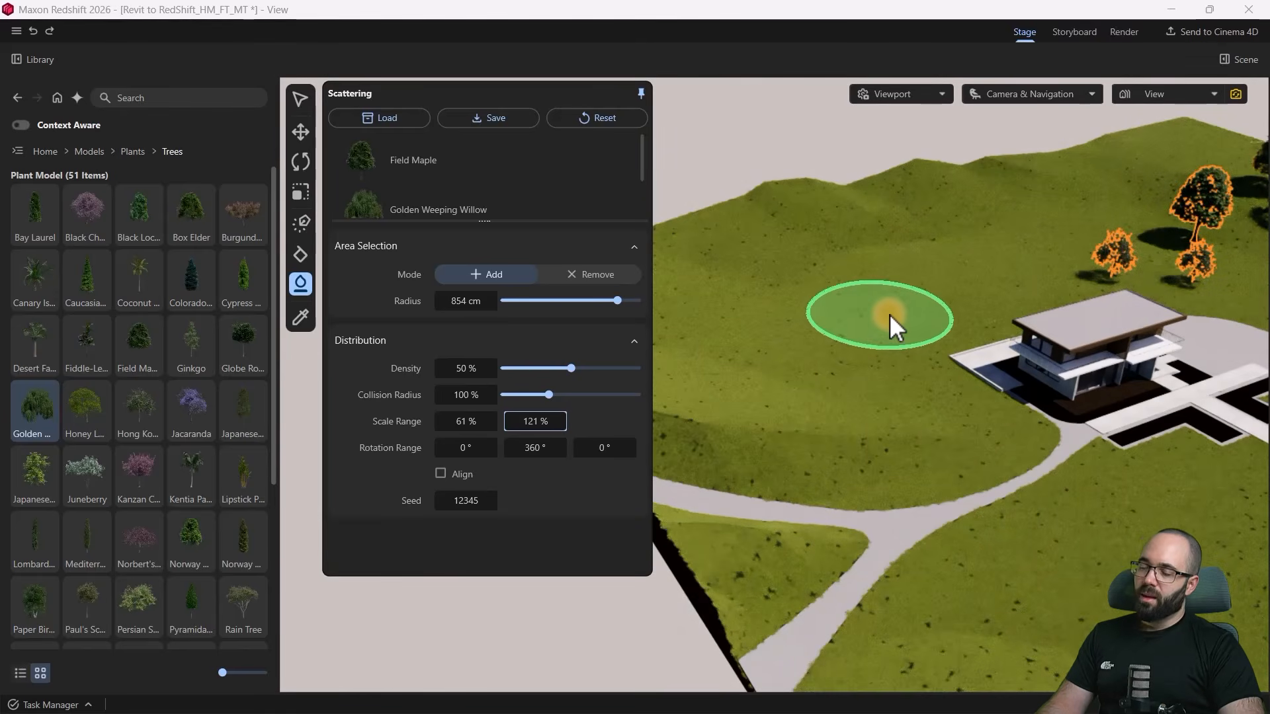
mouse_move(891, 314)
left_mouse_down()
mouse_move(921, 311)
mouse_move(825, 363)
mouse_move(873, 442)
mouse_move(939, 459)
left_mouse_up()
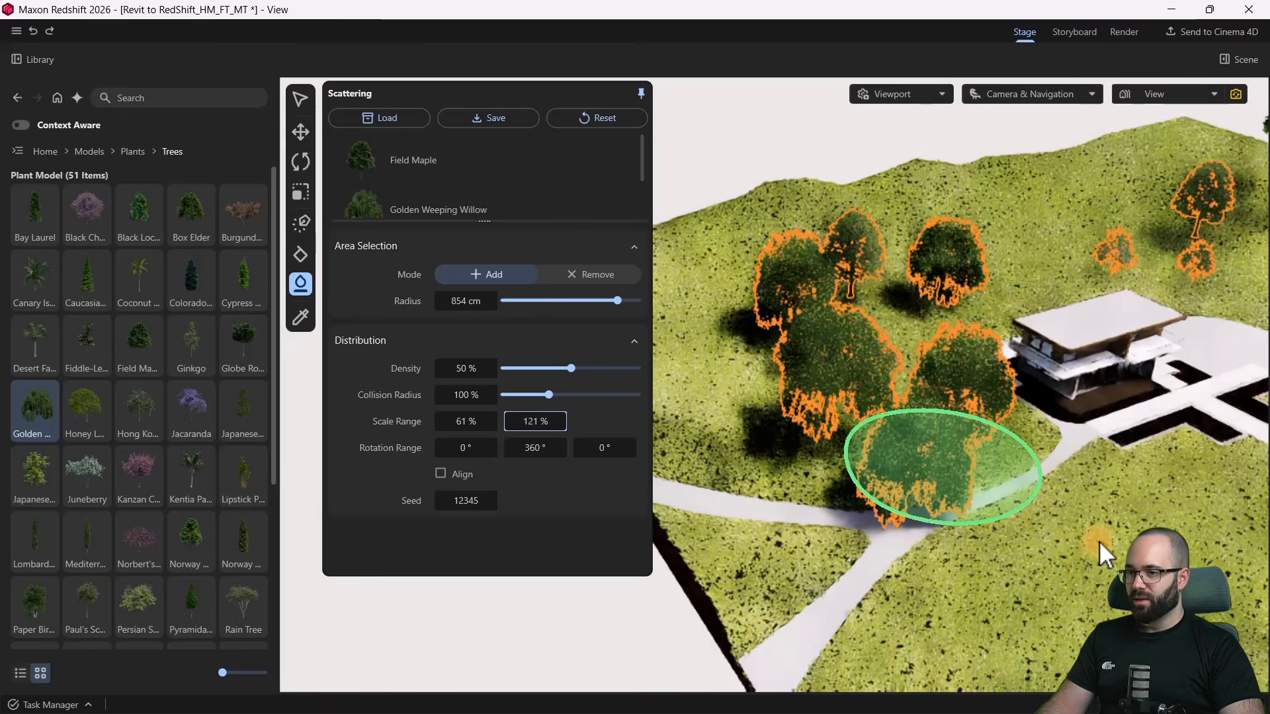
mouse_move(1134, 529)
left_mouse_down()
mouse_move(1140, 552)
mouse_move(1059, 593)
left_mouse_up()
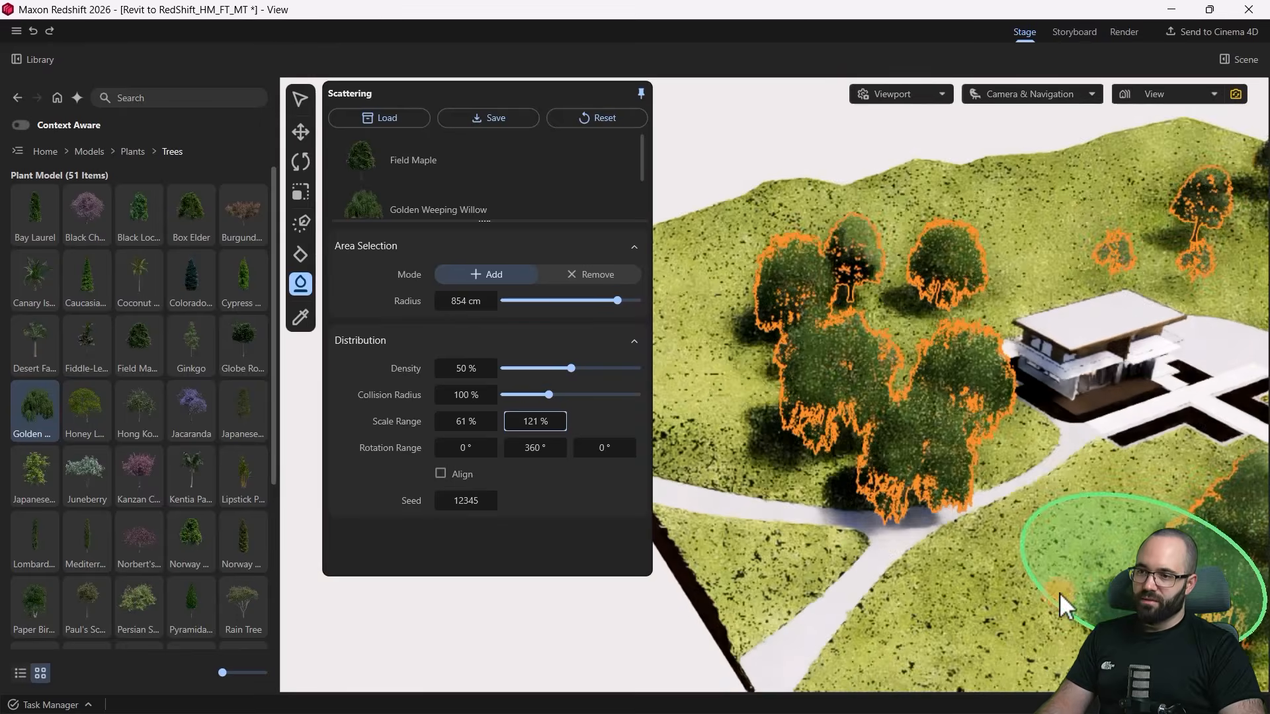
Step: Examine the painted tree groups around the house from an overview and up close
left_click_drag(1023, 541, 837, 499, "alt")
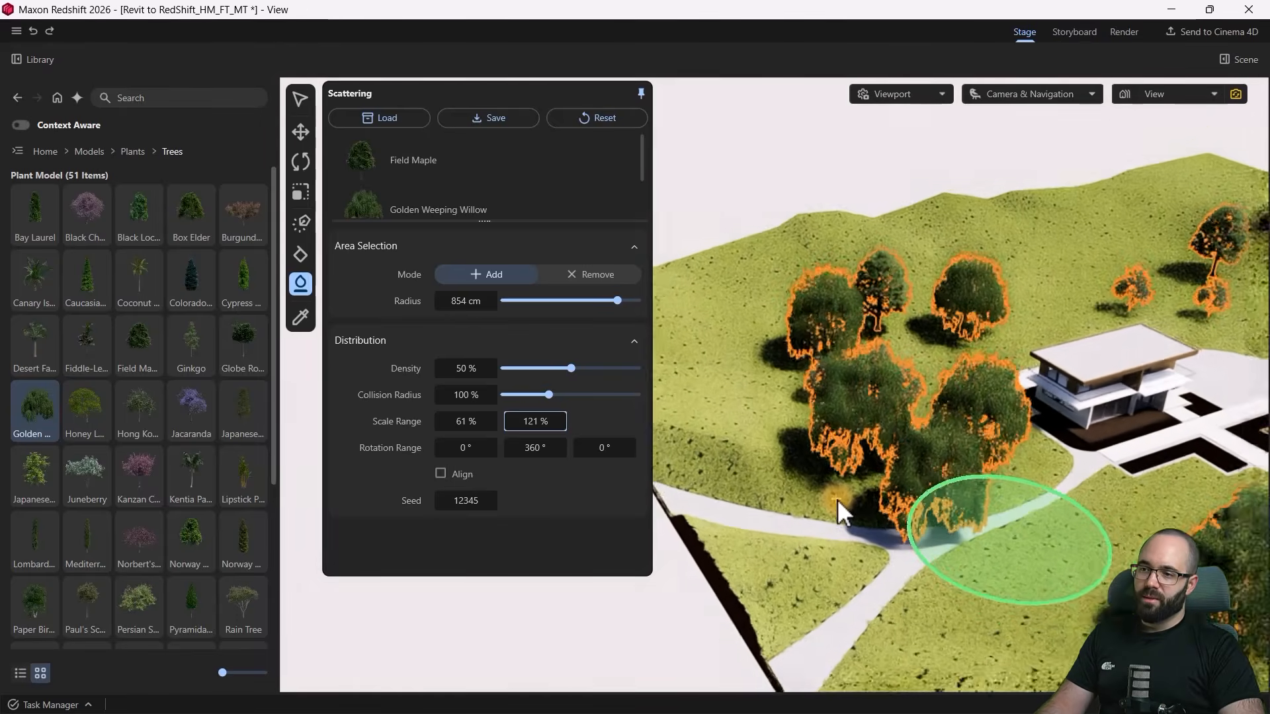
scroll(1053, 585, "down", 3)
left_click_drag(1085, 596, 1000, 510, "alt")
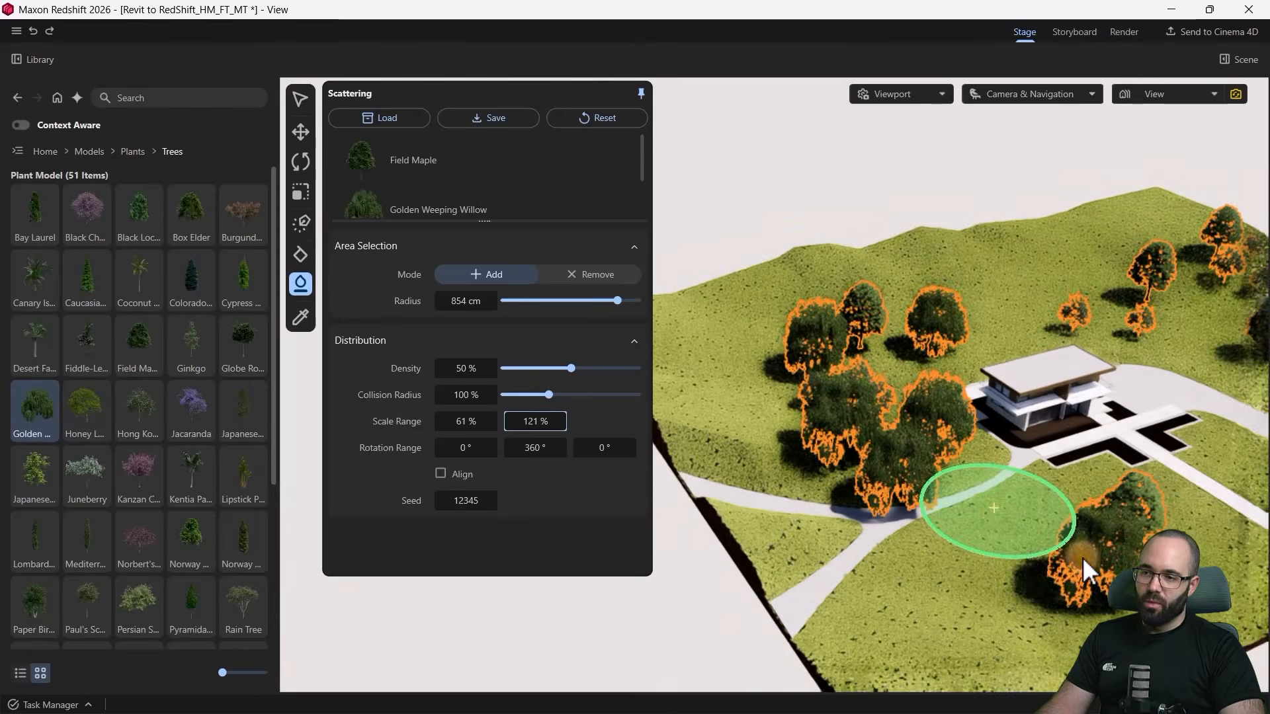
scroll(1084, 556, "up", 5)
scroll(756, 426, "down", 2)
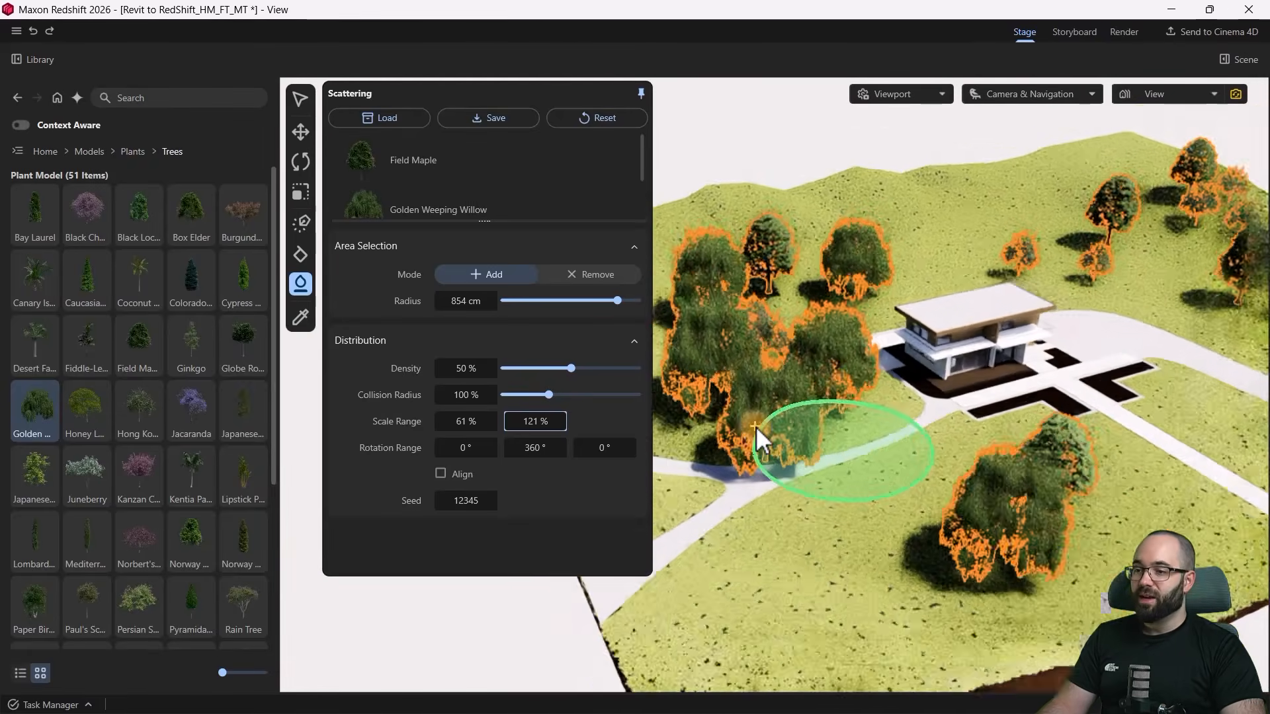
scroll(756, 427, "down", 3)
scroll(1032, 525, "up", 2)
scroll(1021, 470, "up", 4)
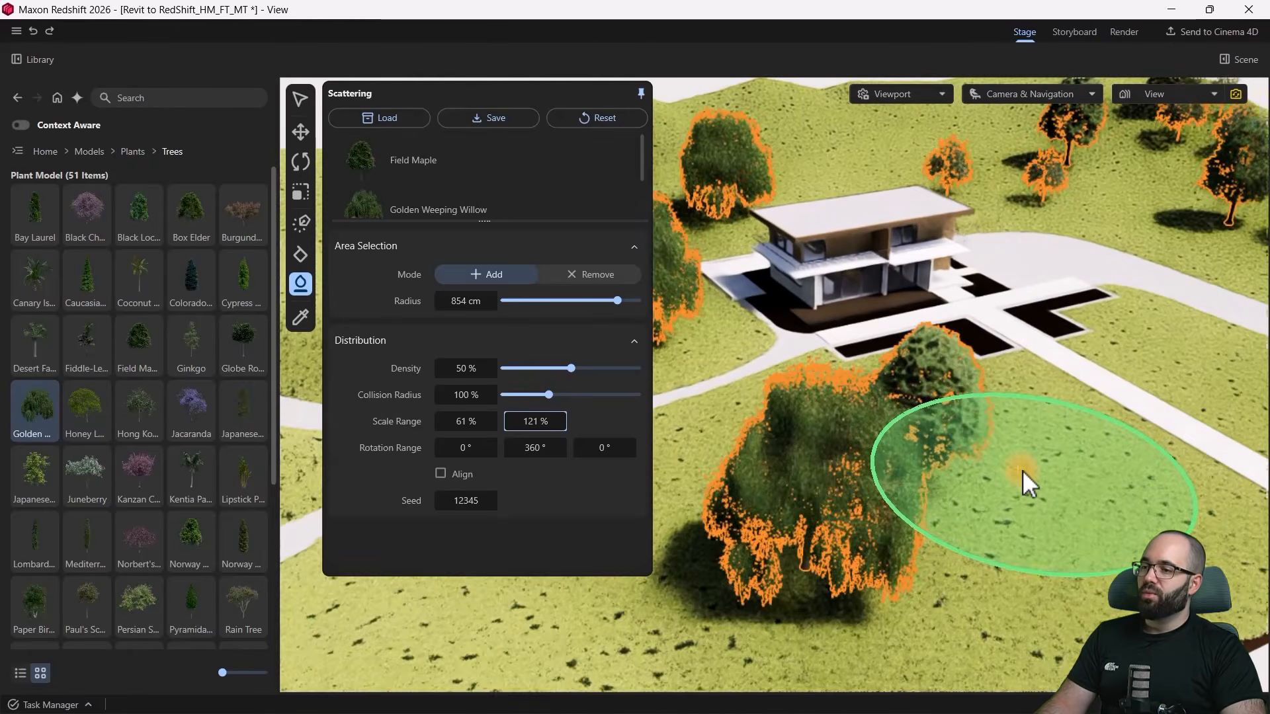
scroll(818, 444, "down", 2)
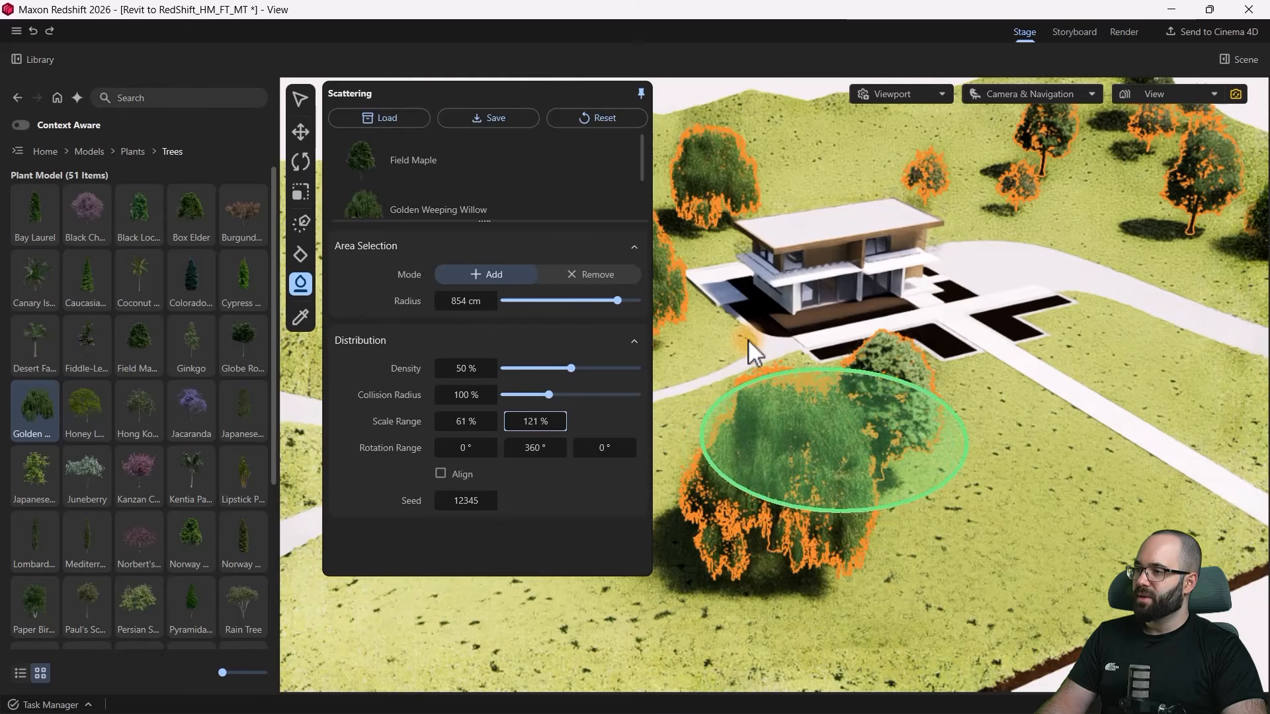
Step: Switch the scatter brush to Remove with a 257 cm radius and erase the smaller tree beside the front willow
left_click(589, 276)
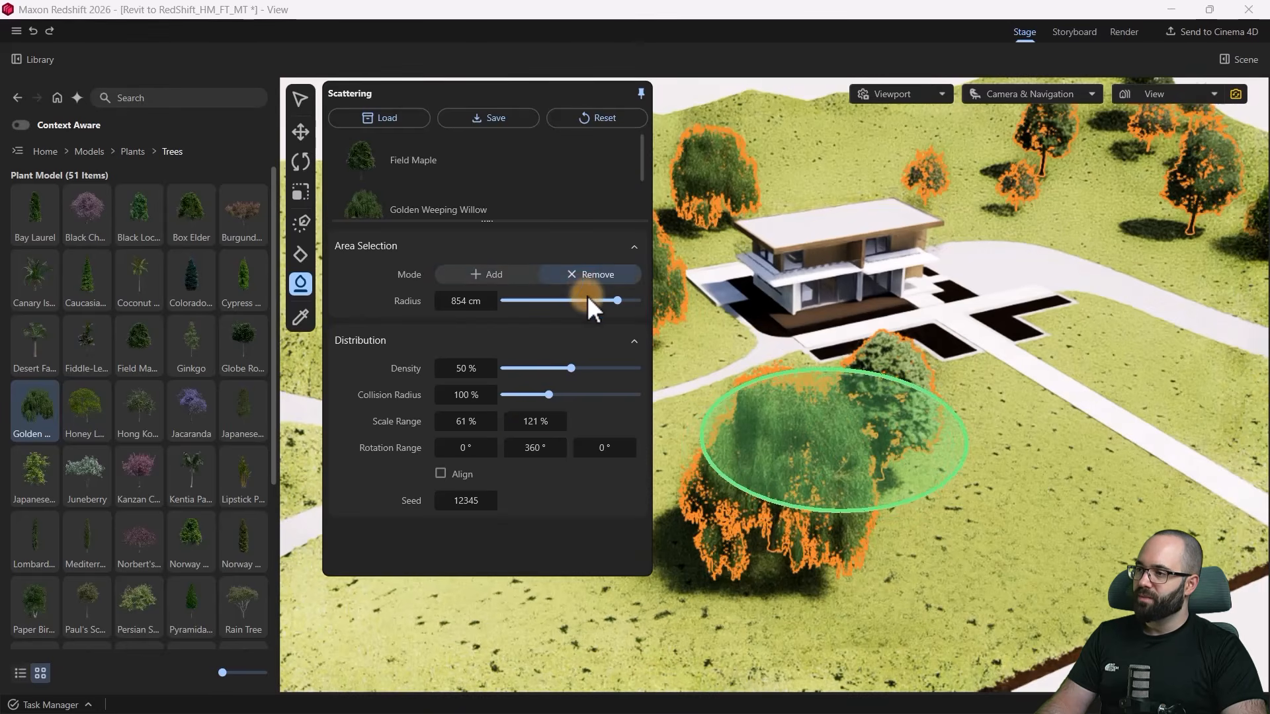
left_click_drag(590, 300, 537, 300)
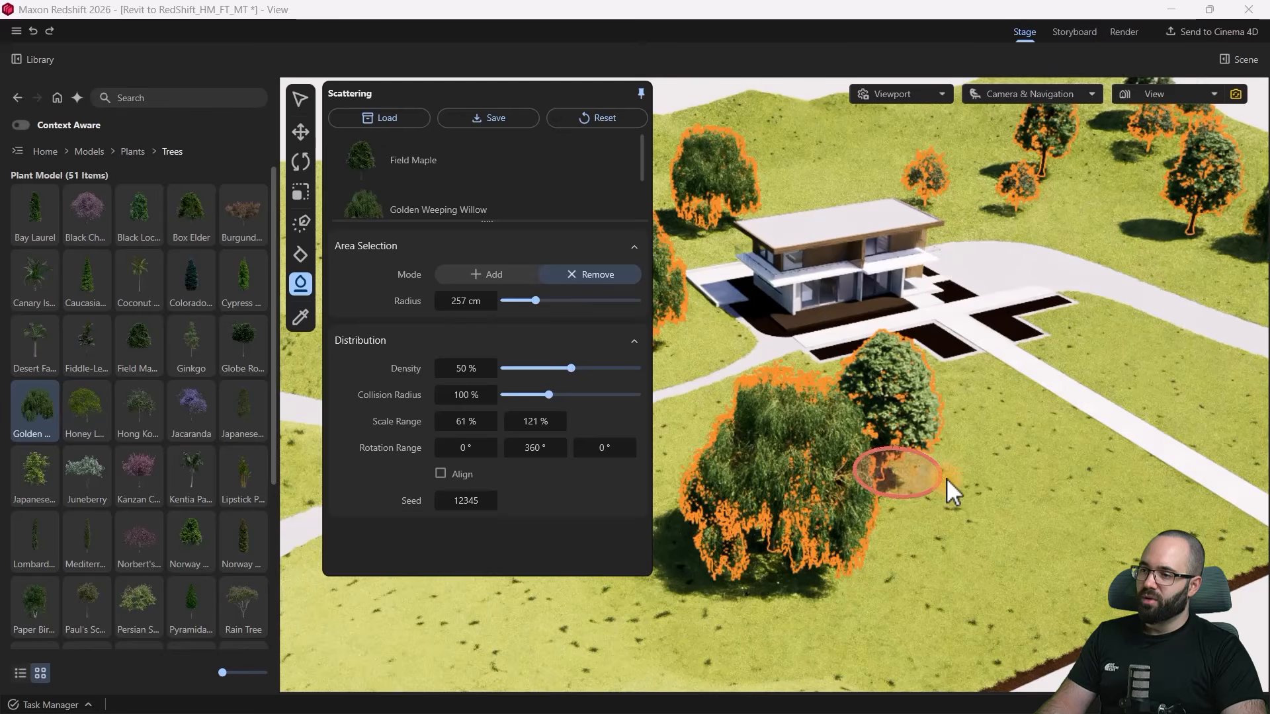
right_click_drag(970, 483, 976, 483)
mouse_move(889, 484)
right_mouse_down("alt")
mouse_move(983, 478)
mouse_move(740, 482)
mouse_move(935, 479)
mouse_move(837, 492)
mouse_move(867, 500)
right_mouse_up("alt")
scroll(975, 537, "down", 5)
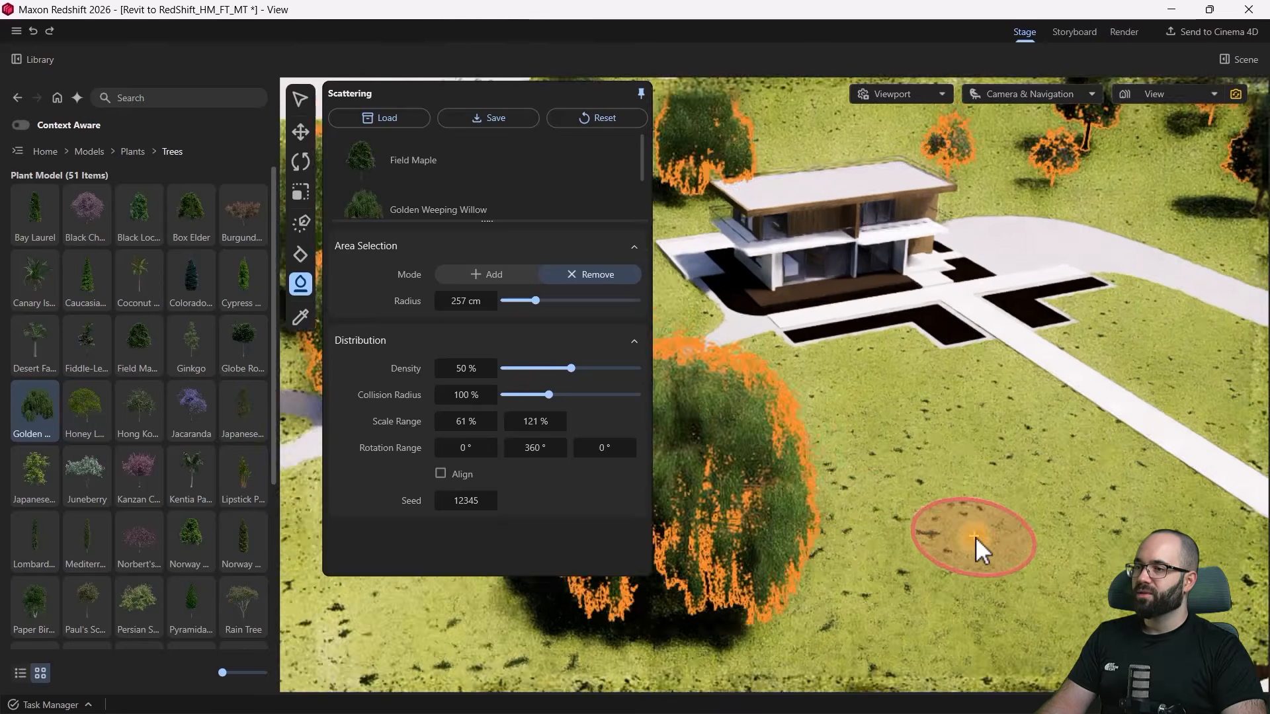
scroll(886, 318, "up", 3)
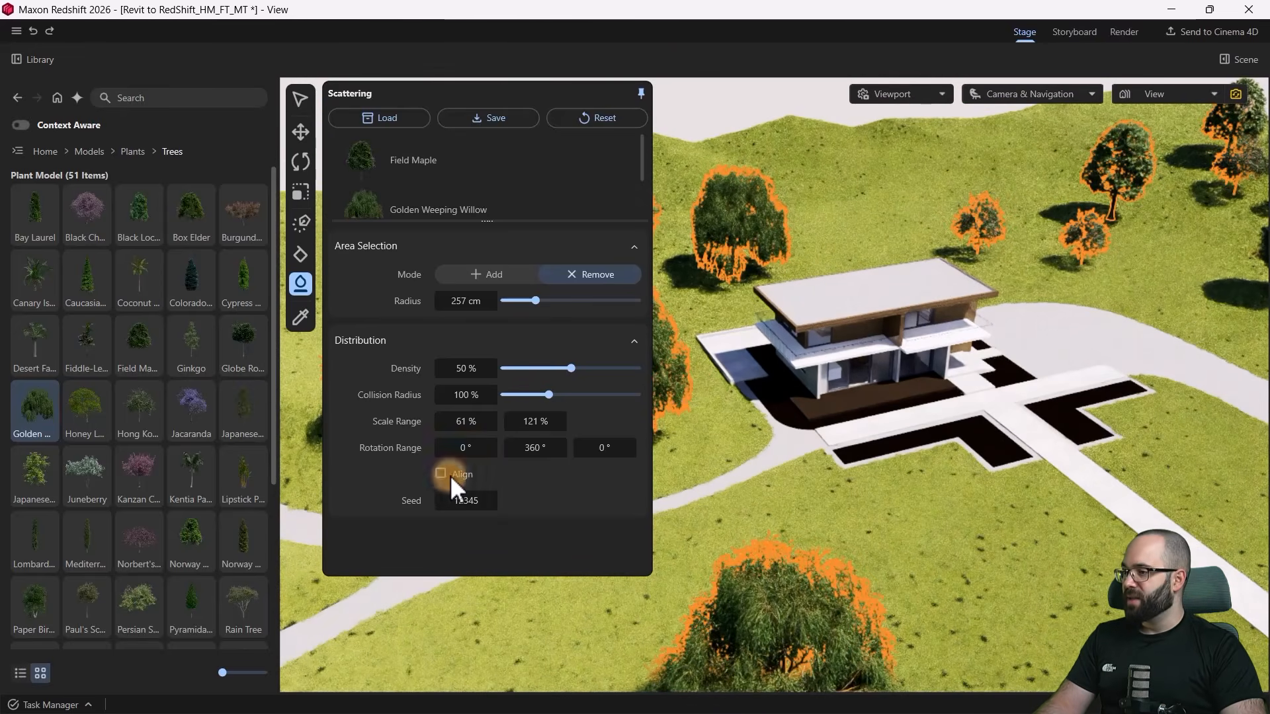
scroll(975, 508, "down", 1)
scroll(974, 507, "down", 2)
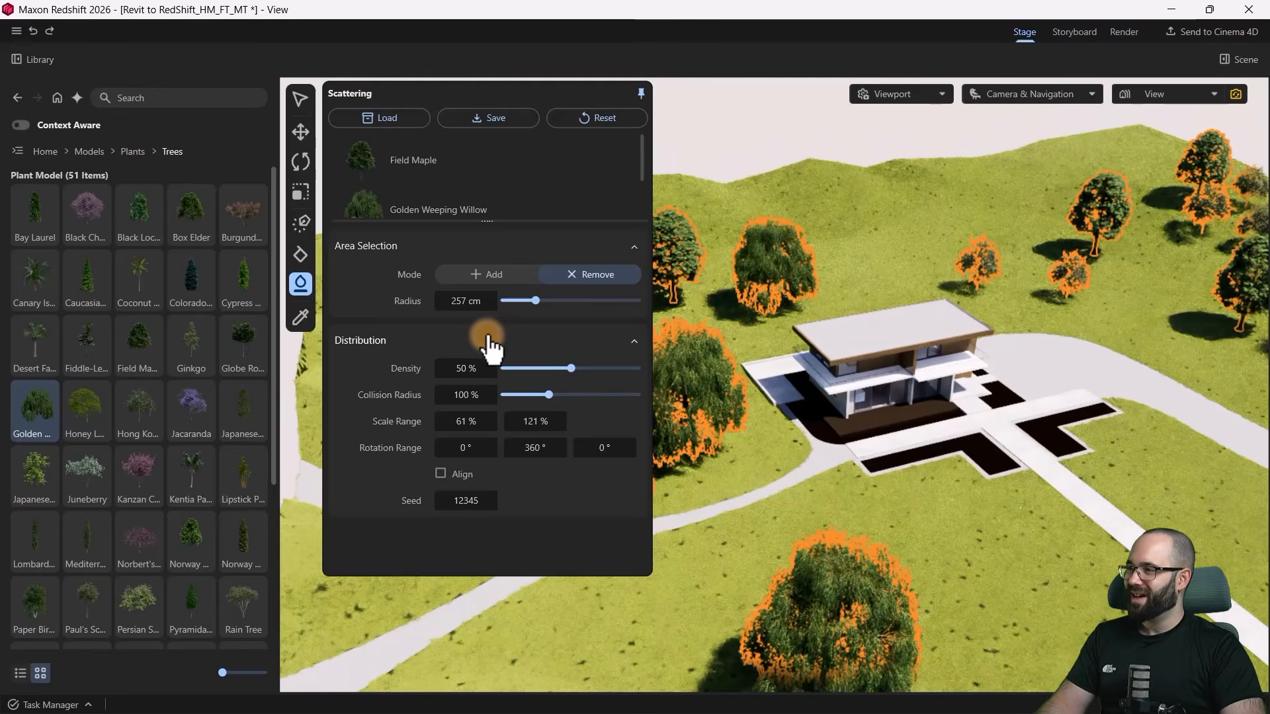
Step: Leave the scatter brush, deselect the trees and inspect the front willow's leaves up close
left_click(300, 98)
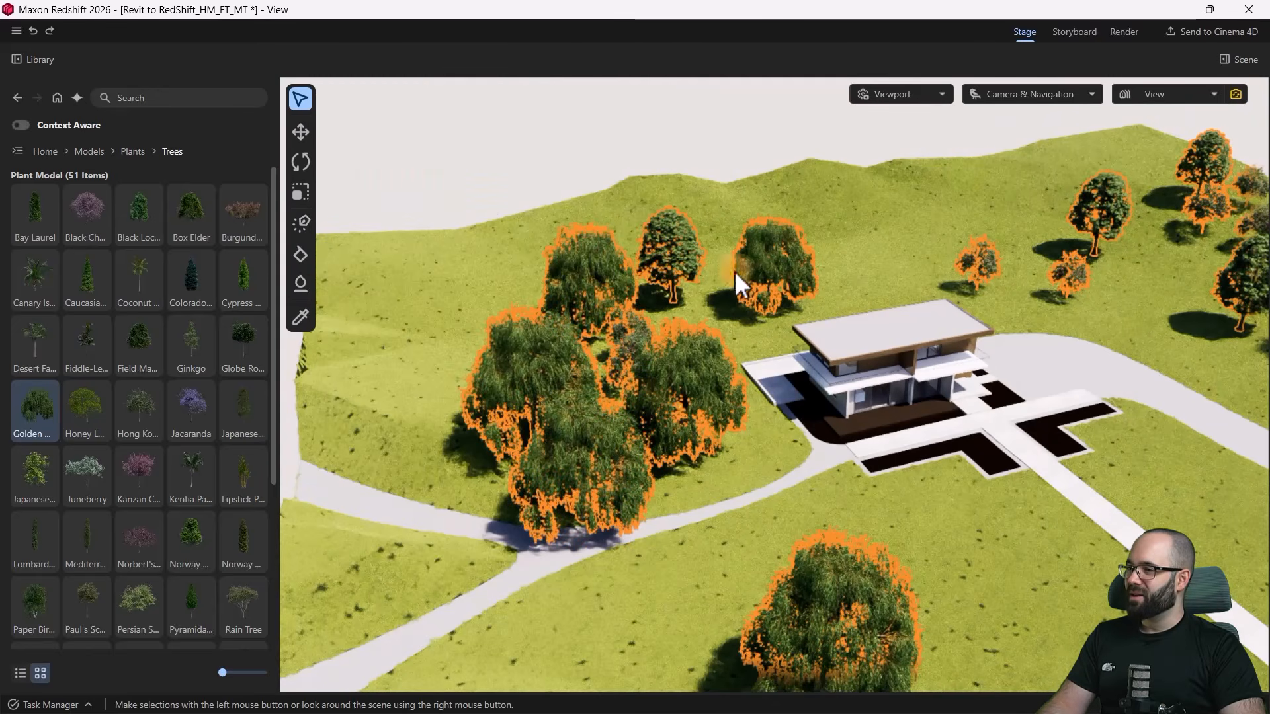
left_click(731, 129)
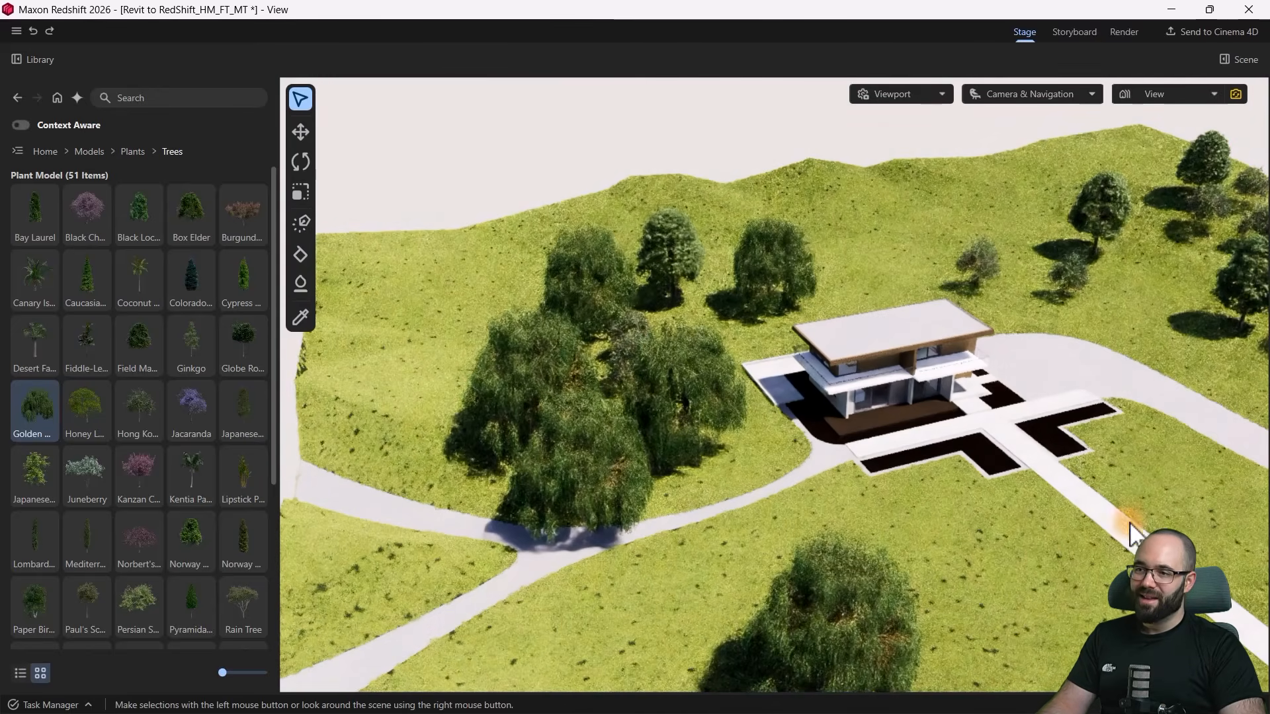
scroll(931, 558, "up", 10)
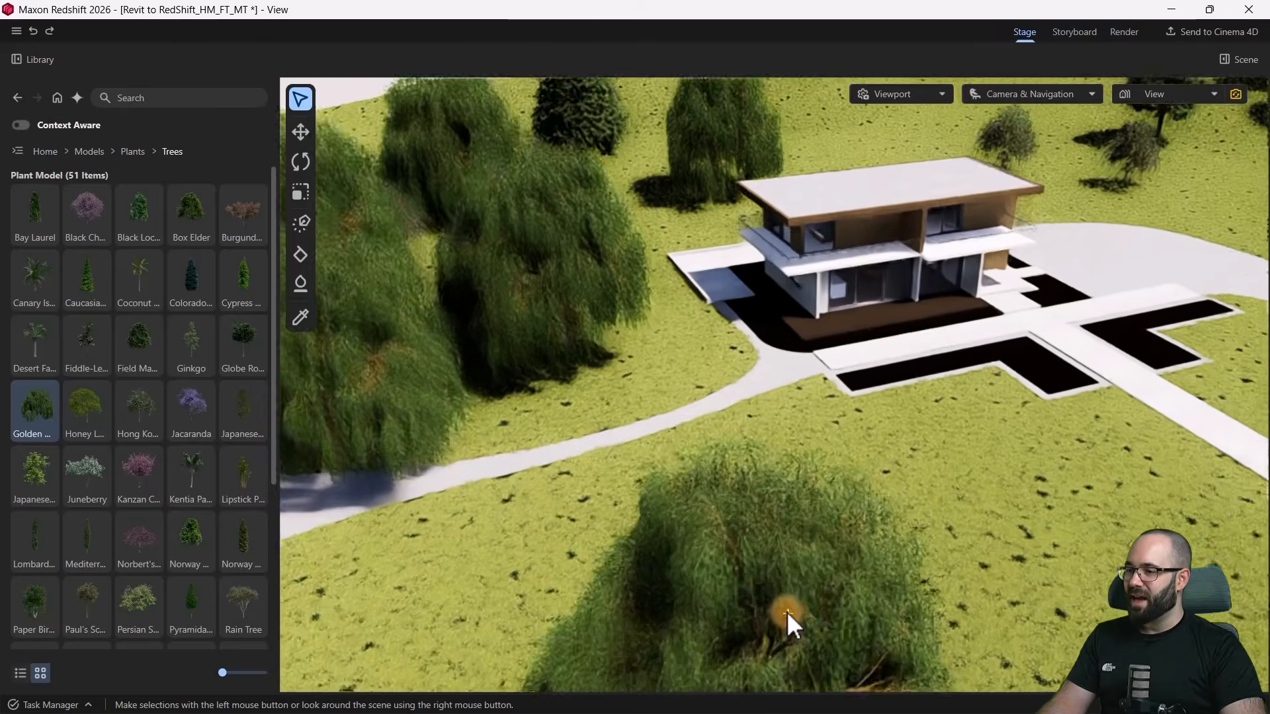
scroll(819, 590, "up", 10)
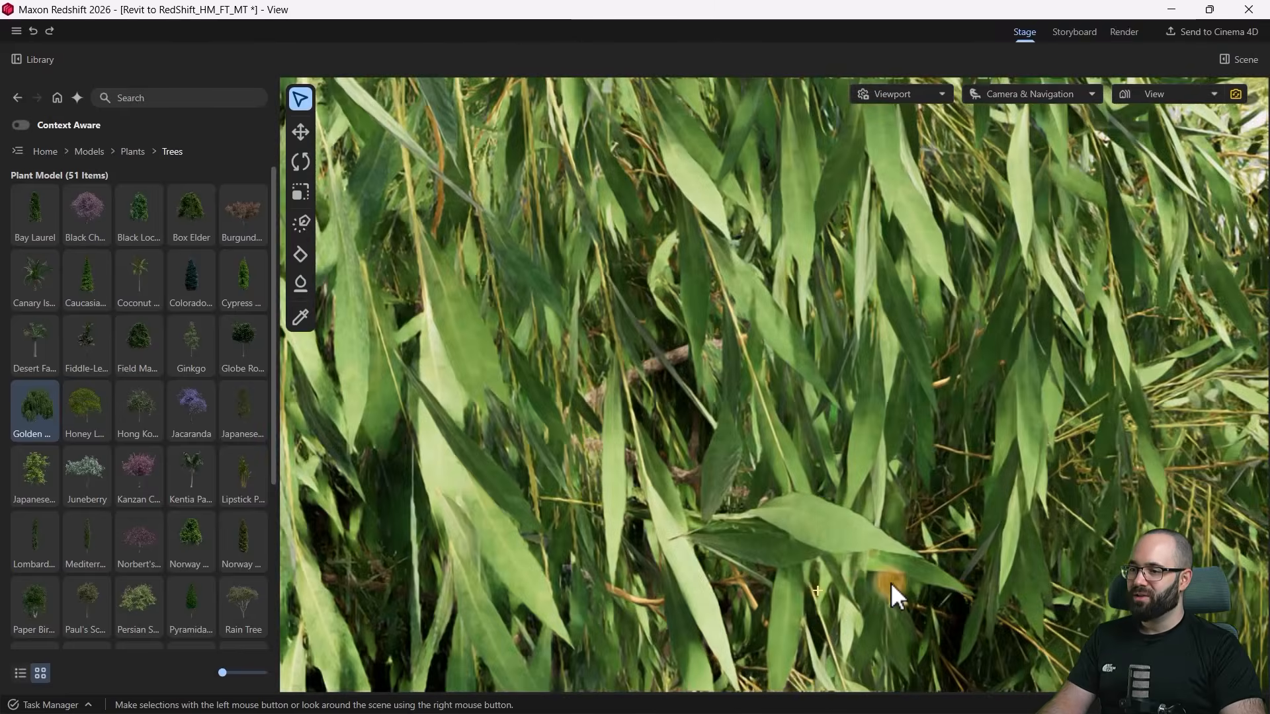
scroll(884, 579, "up", 10)
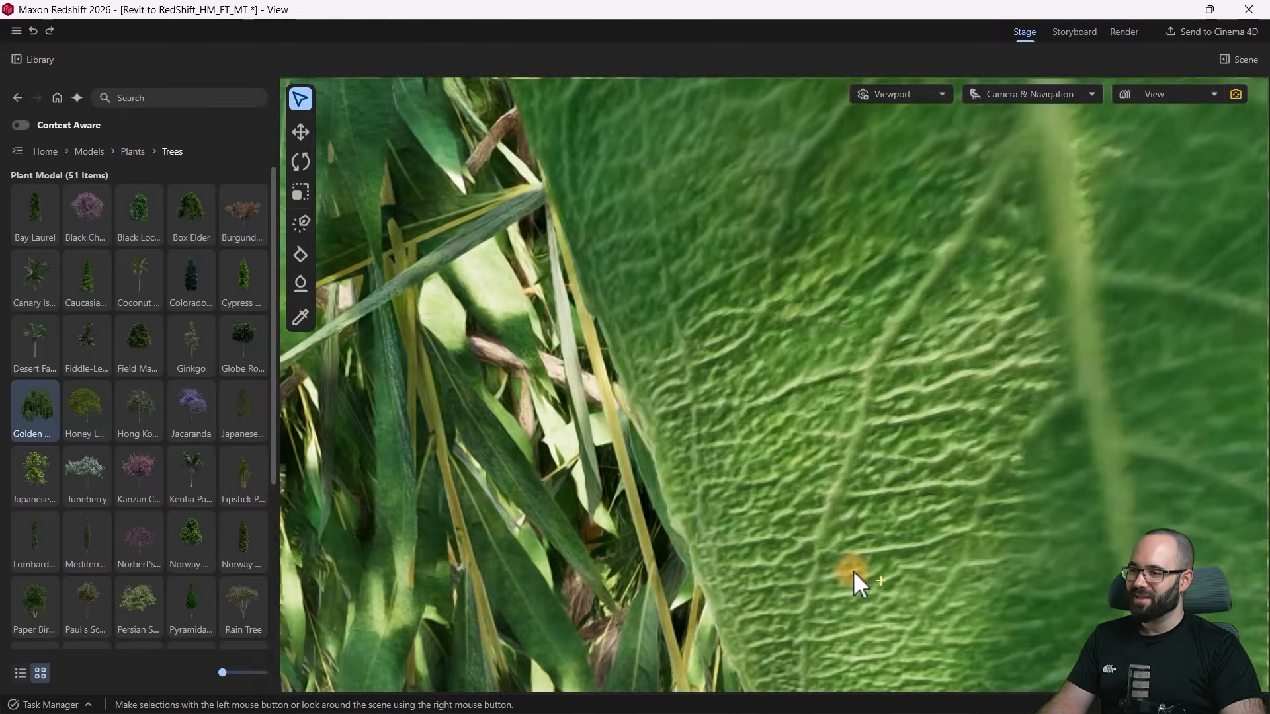
right_click_drag(853, 570, 713, 490)
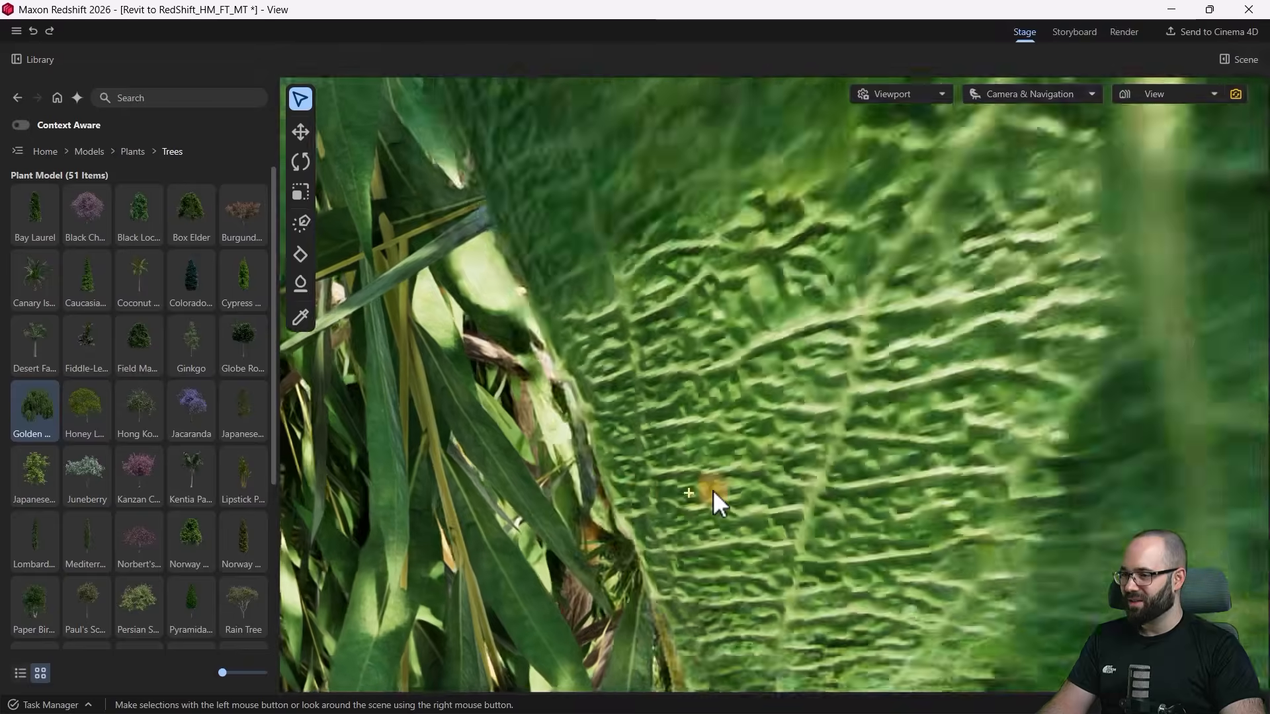
scroll(436, 494, "up", 3)
scroll(606, 526, "down", 10)
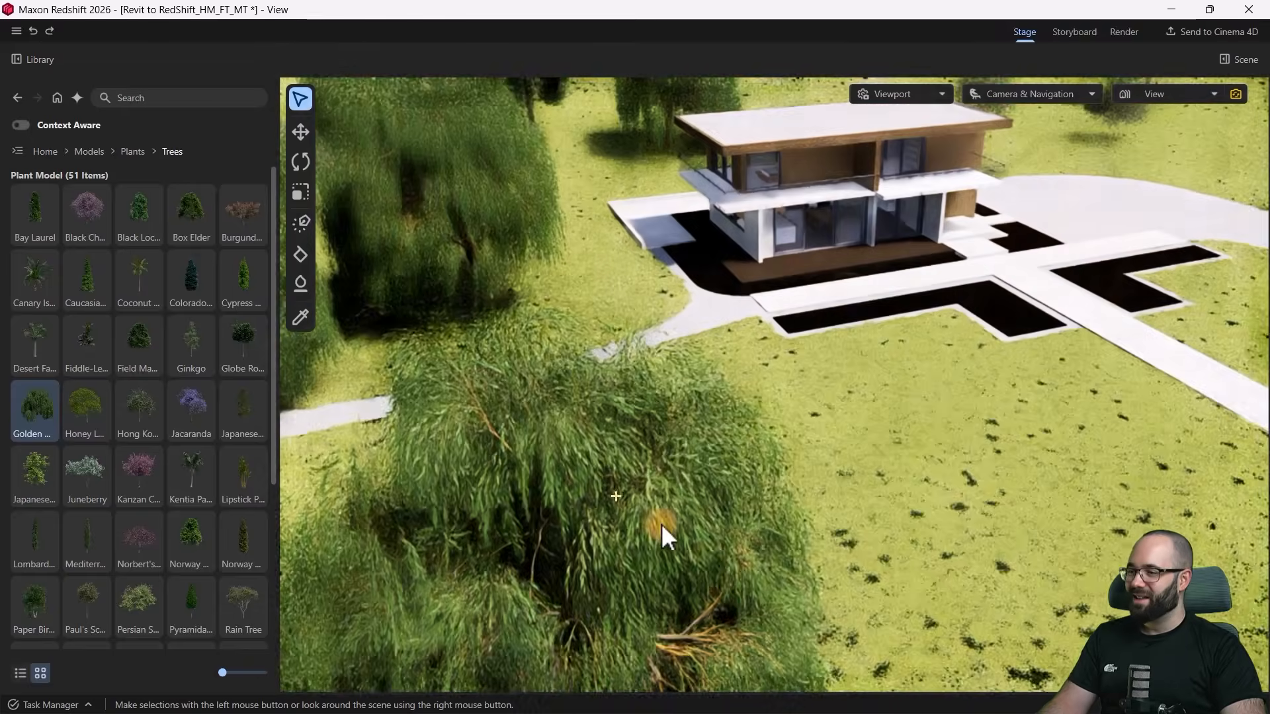
right_click_drag(661, 524, 705, 566)
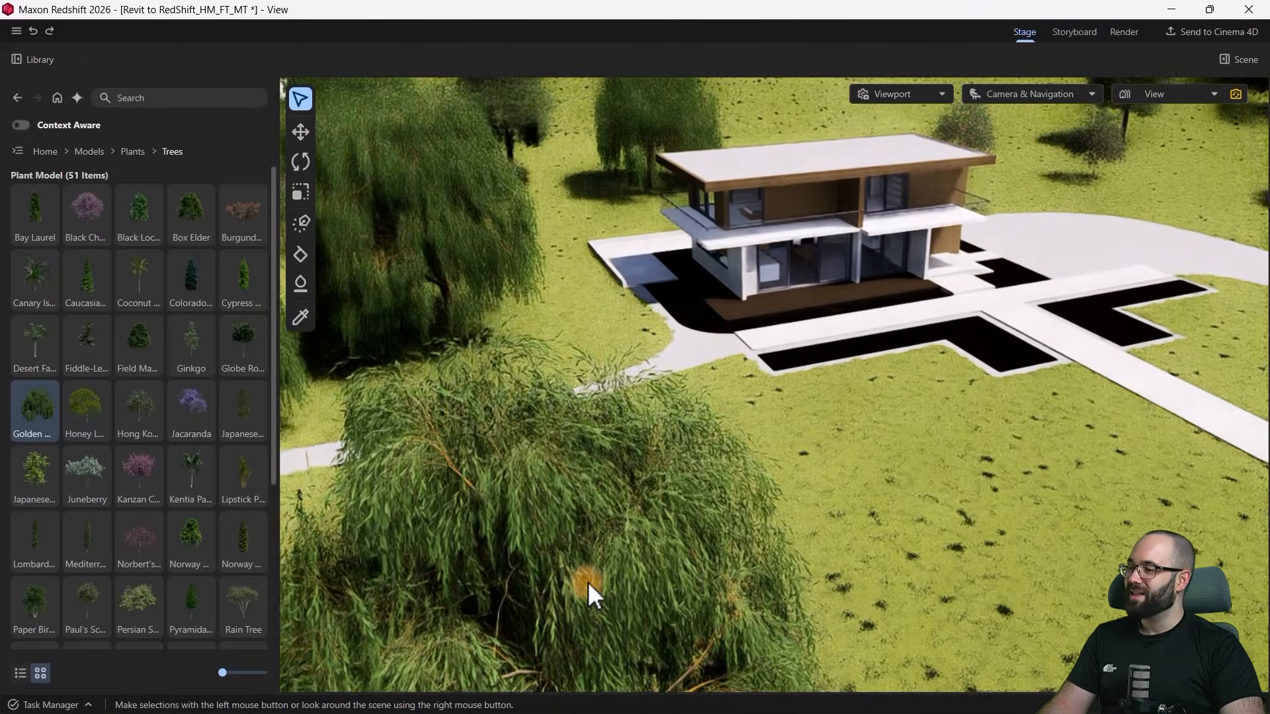
Step: View the house from a lower angle through the front willow's leaves
scroll(587, 581, "up", 3)
scroll(802, 414, "up", 6)
right_click_drag(822, 343, 1090, 47)
right_click_drag(629, 321, 815, 357)
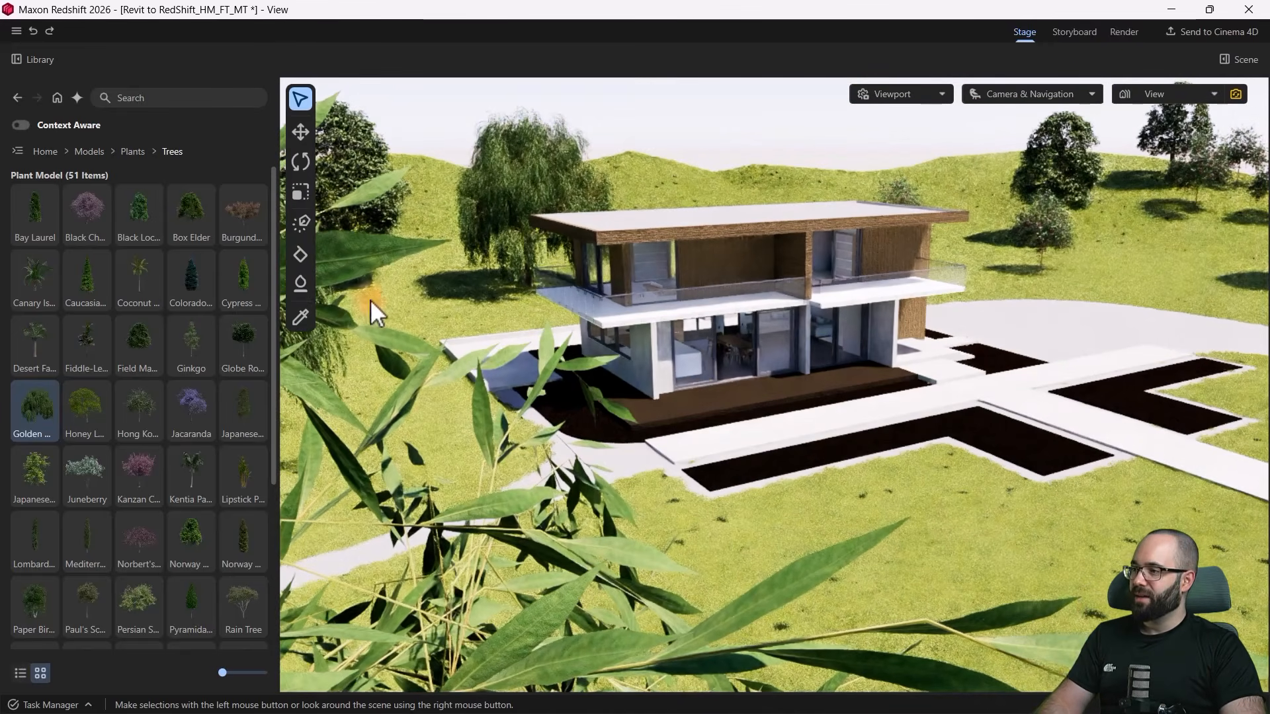
right_click_drag(644, 490, 609, 459)
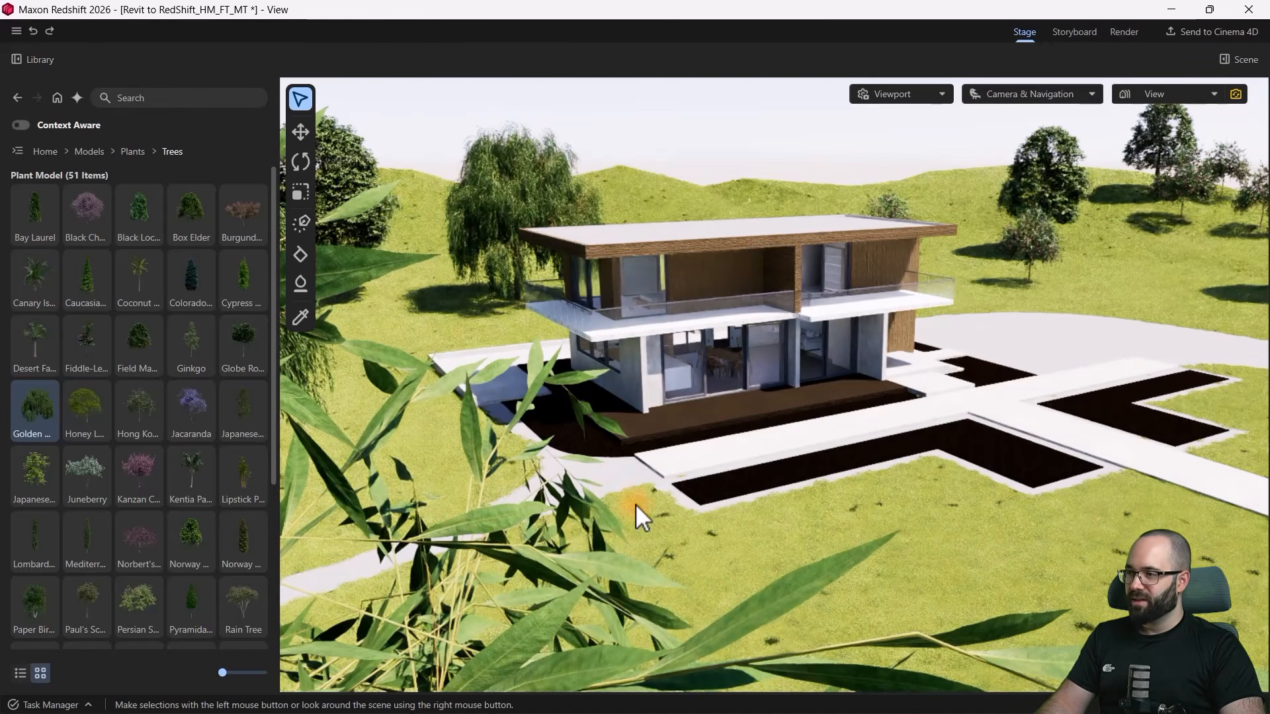
mouse_move(795, 443)
right_mouse_down()
mouse_move(828, 406)
mouse_move(760, 414)
mouse_move(654, 99)
right_mouse_up()
Step: Place the Redshift window beside Revit and set Revit's camera link to One-Way Camera
left_click_drag(656, 4, 1267, 297)
left_click(248, 181)
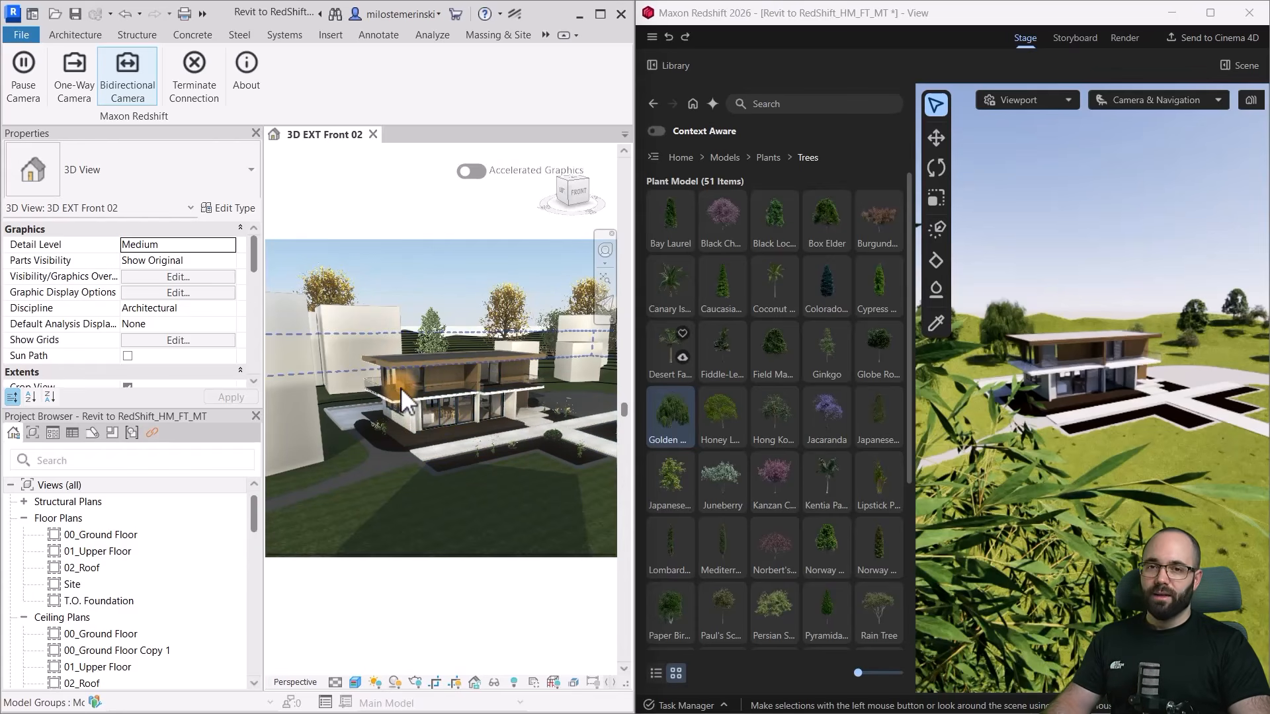
left_click(344, 241)
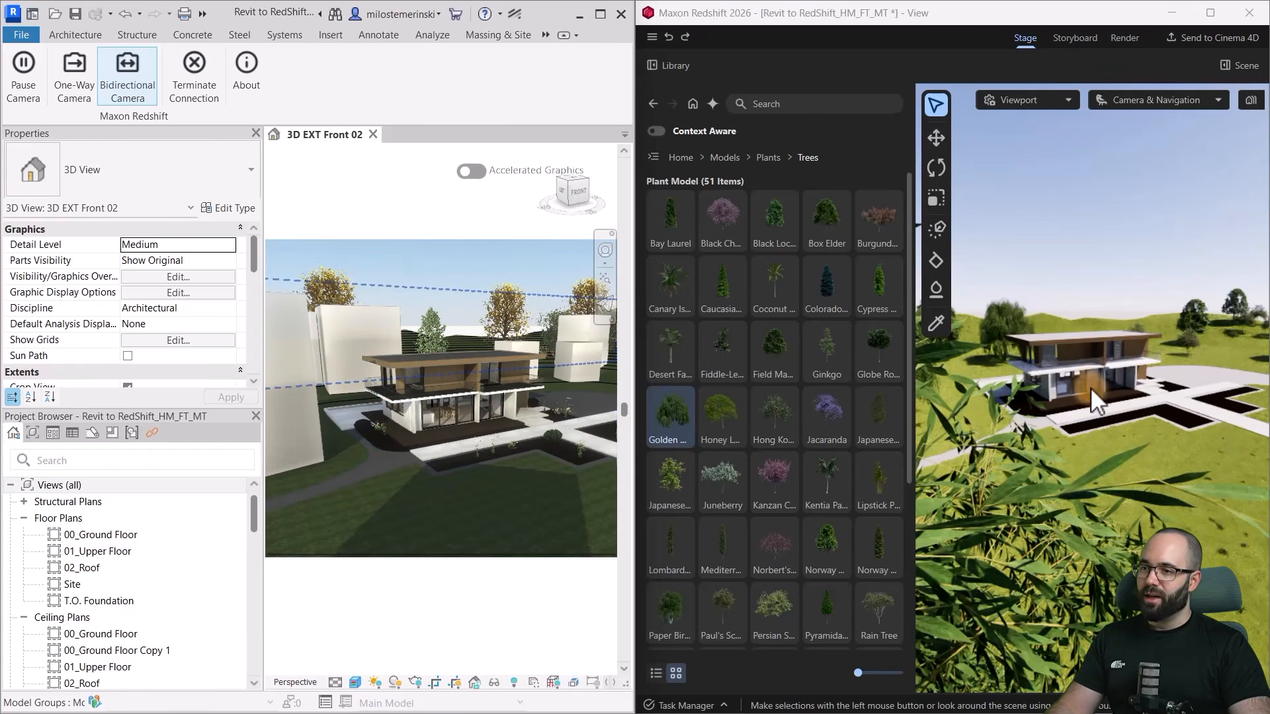
right_click_drag(1089, 384, 1074, 383)
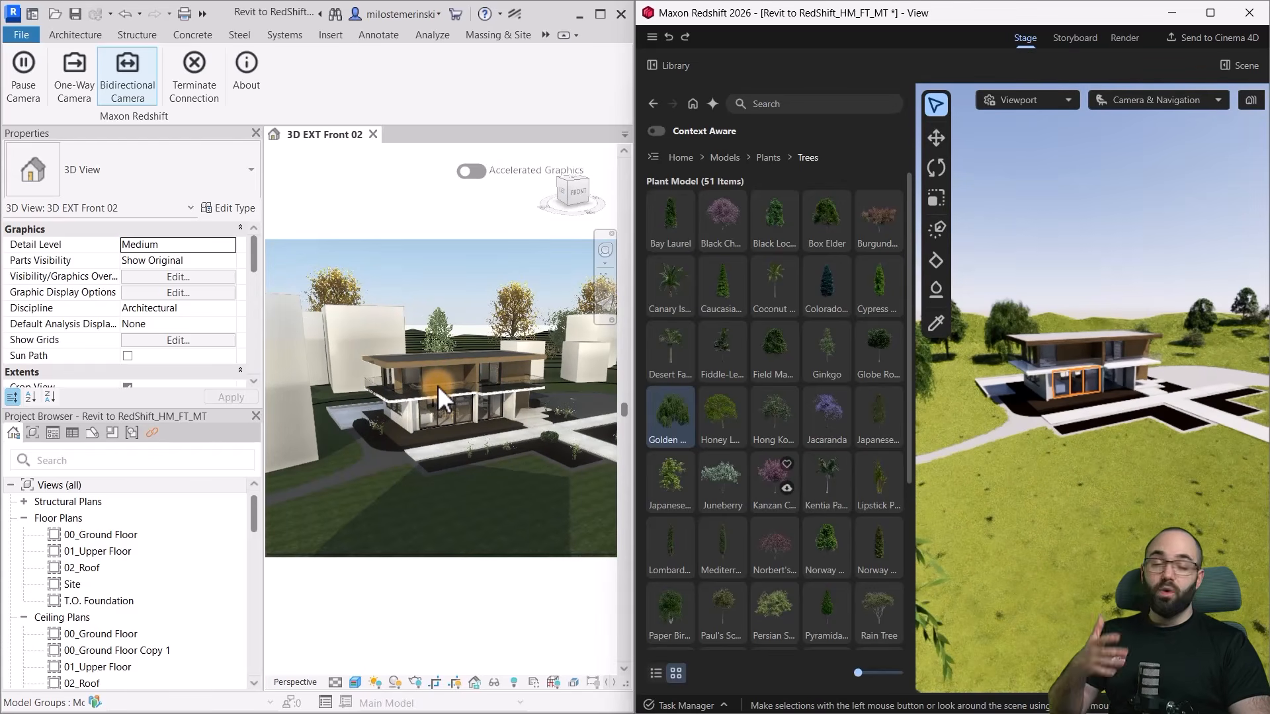
left_click(70, 96)
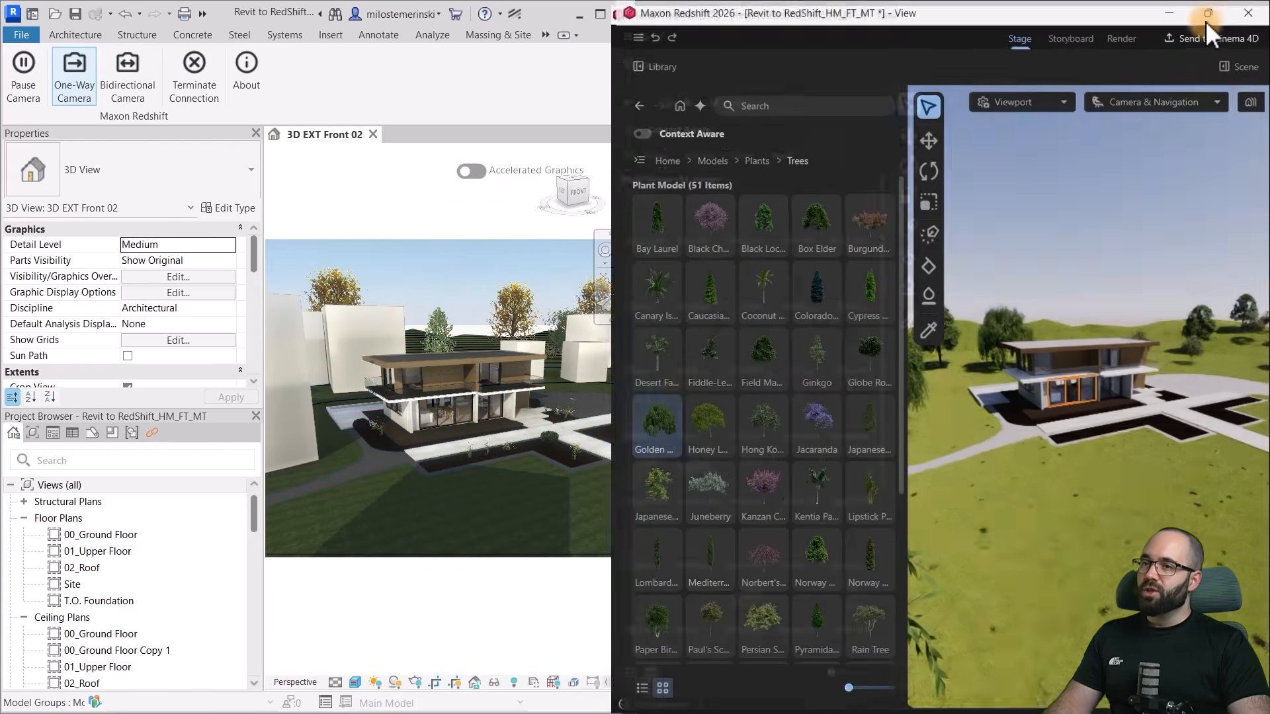
Step: Return Redshift to full size and examine the house's front facade and ground-floor glass doors from a low angle
left_click(1206, 20)
scroll(705, 340, "up", 4)
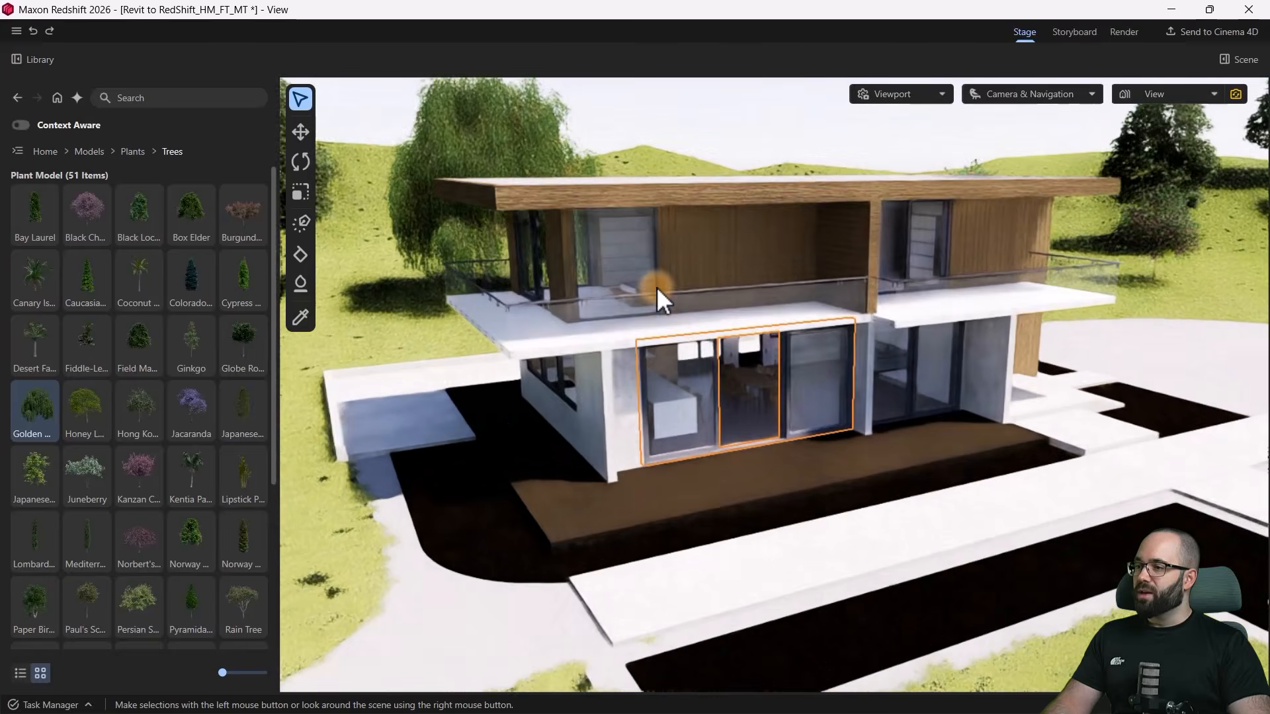
scroll(656, 287, "up", 4)
right_click_drag(729, 352, 860, 252)
scroll(703, 379, "down", 3)
scroll(700, 383, "down", 6)
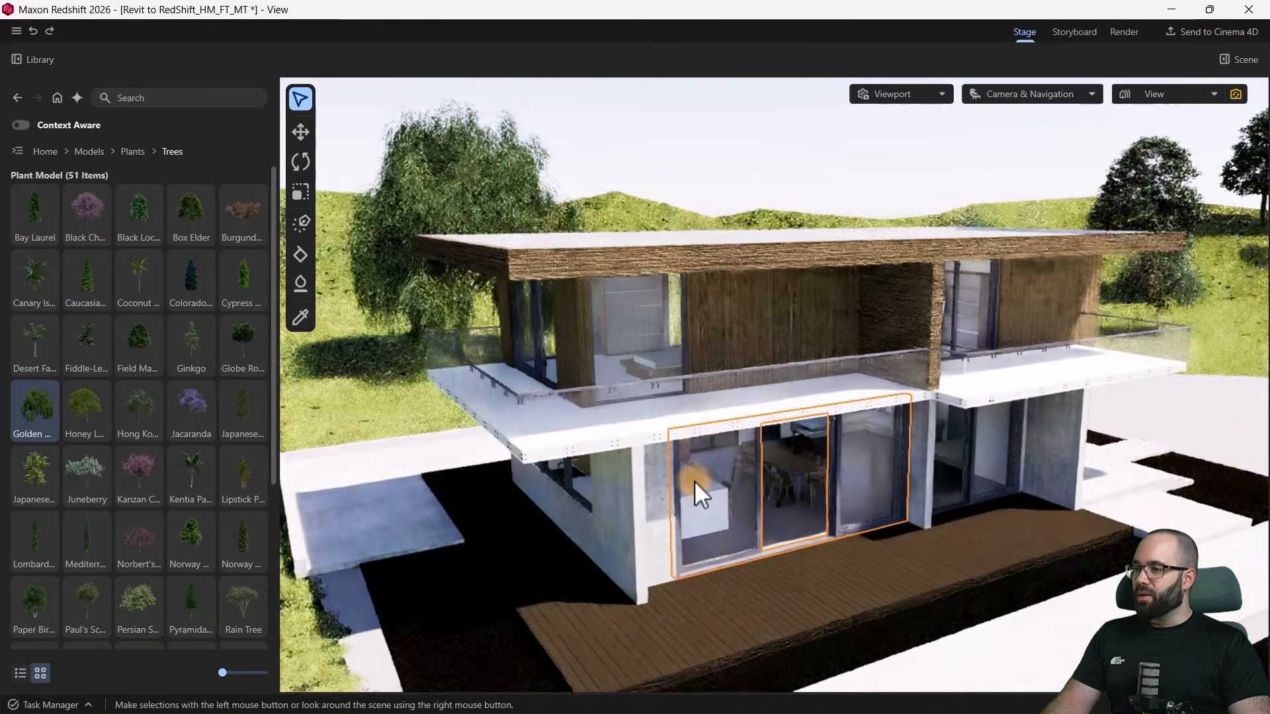
scroll(740, 491, "up", 3)
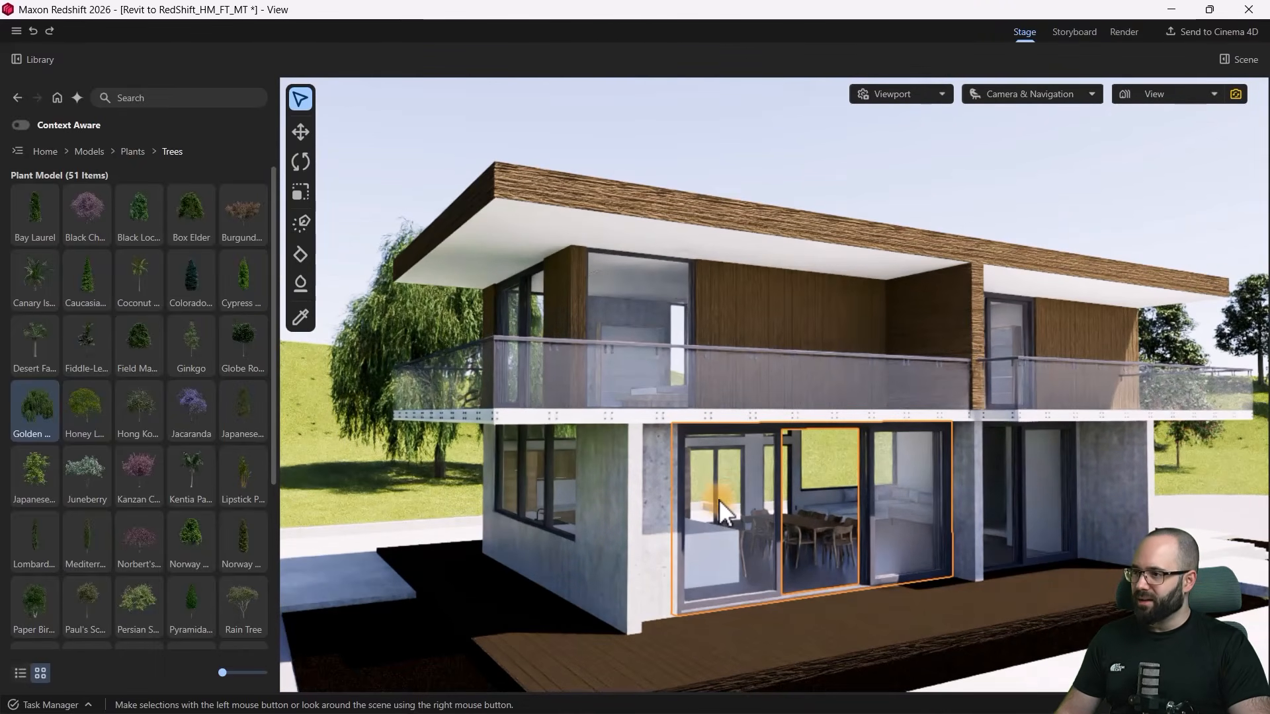
Step: Apply the library's Glass Clear 1 material to the glass of the ground-floor sliding doors
left_click(46, 152)
scroll(149, 288, "down", 2)
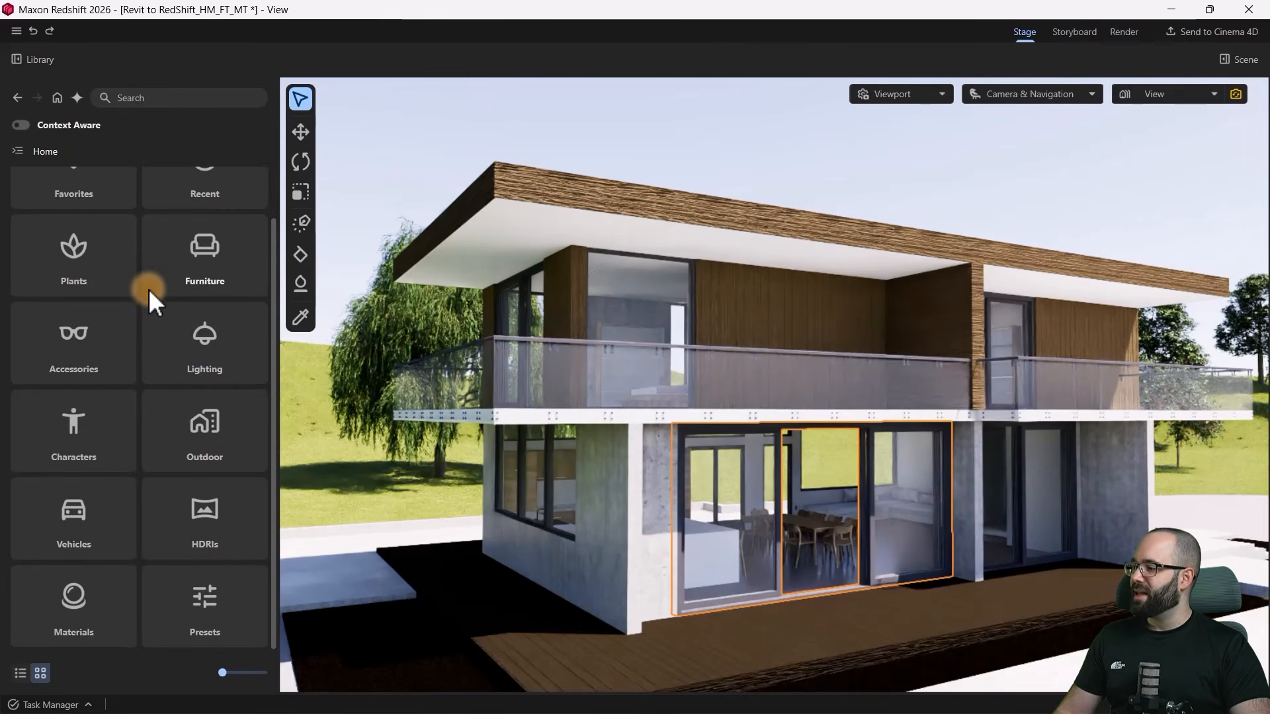
left_click(81, 609)
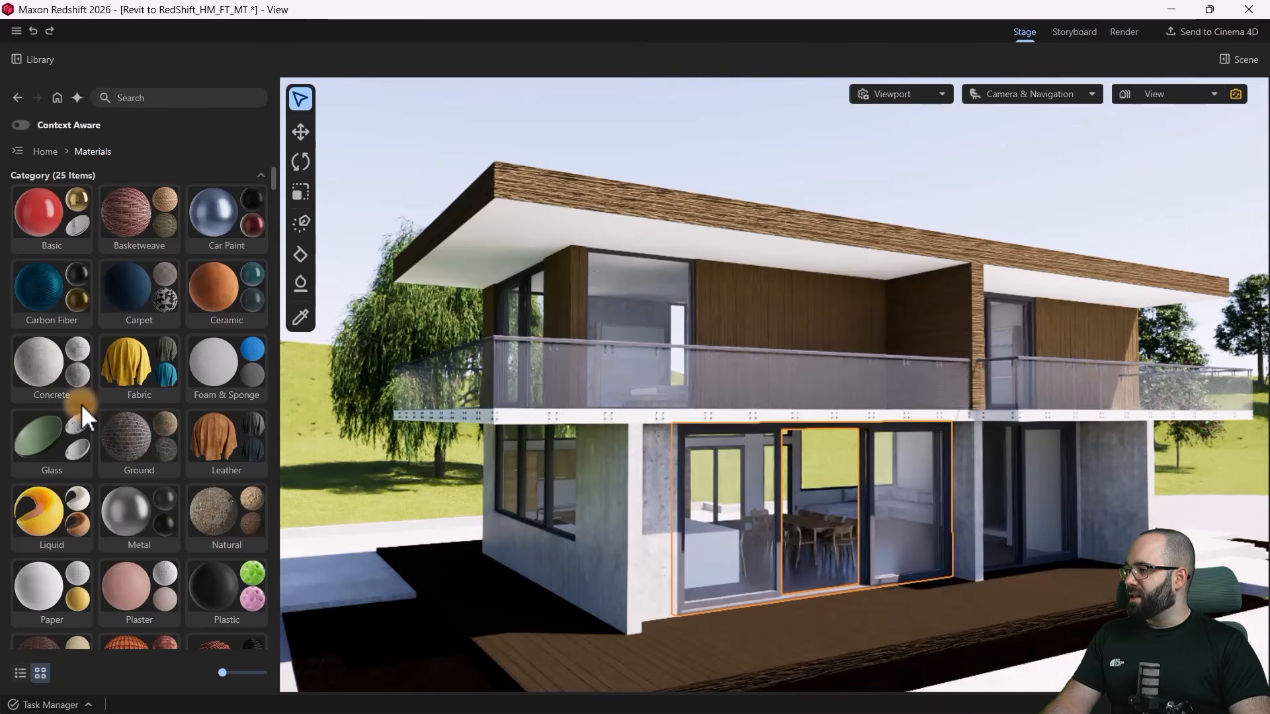
left_click(32, 438)
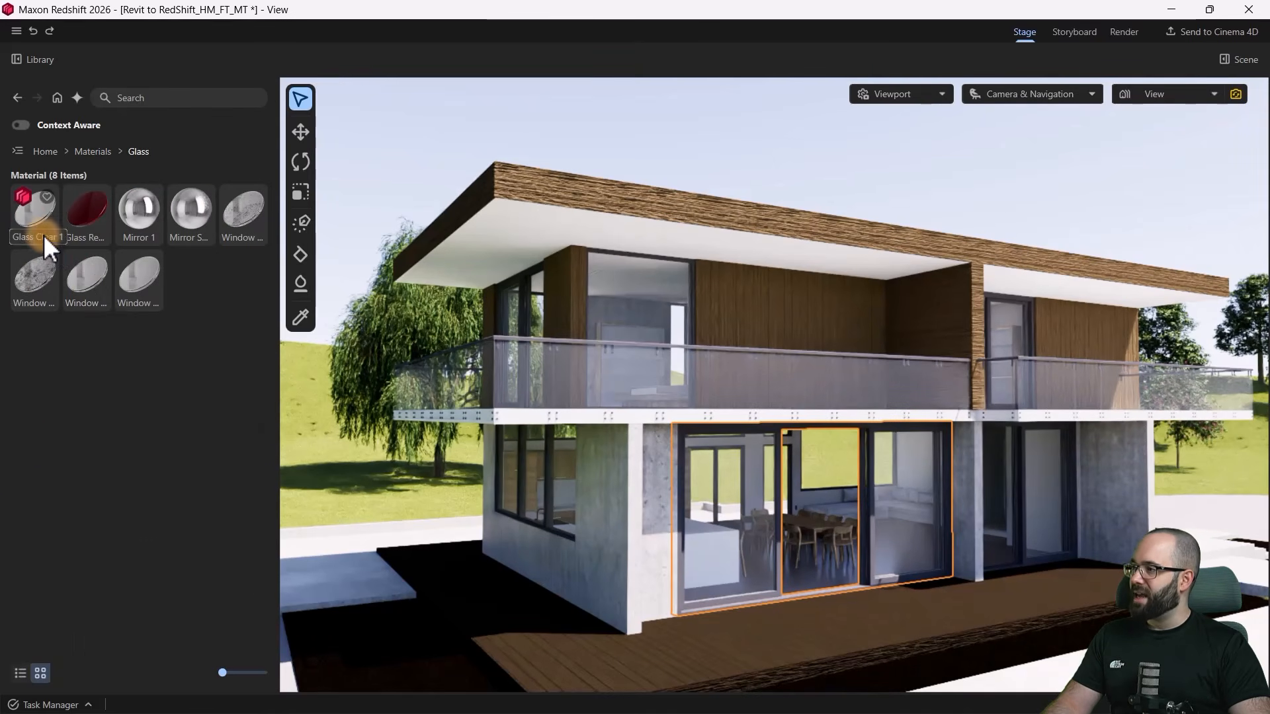
left_click_drag(311, 301, 734, 537)
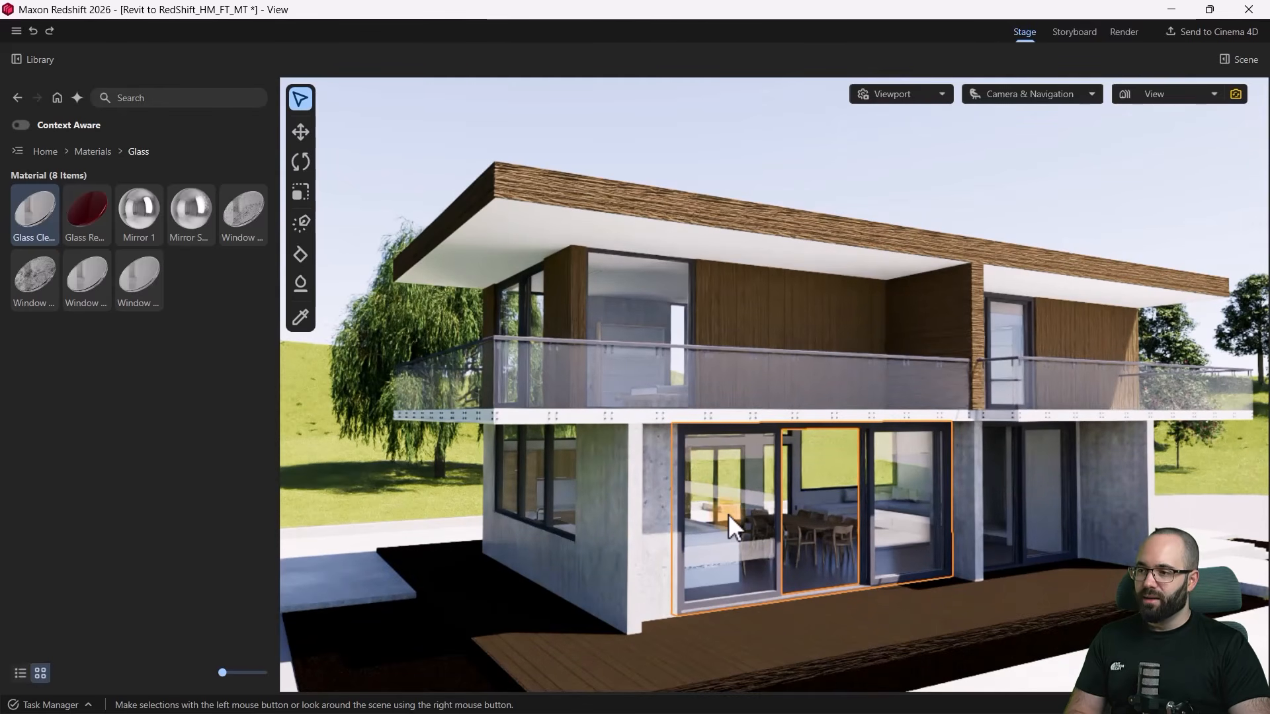
left_click(246, 295)
left_click_drag(25, 229, 855, 647)
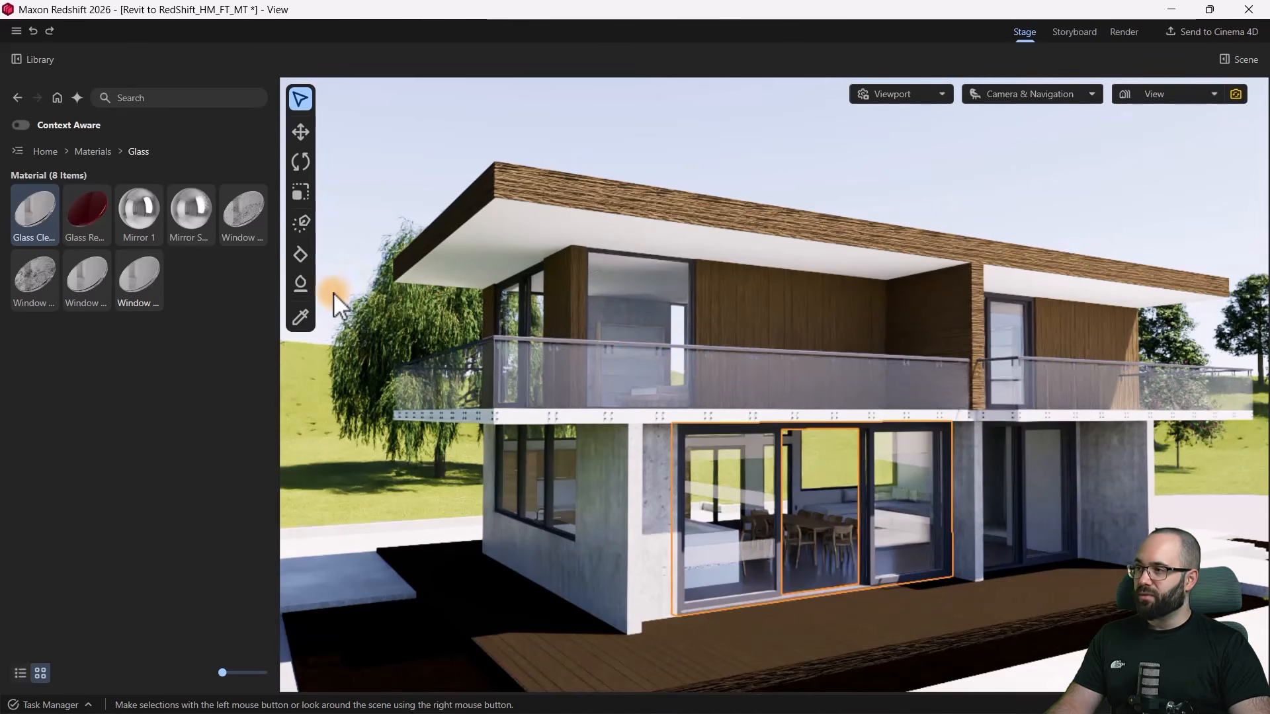
Step: Check the materials of the upper window and the balcony railing with the material sampler, including its apply mode
scroll(619, 363, "up", 3)
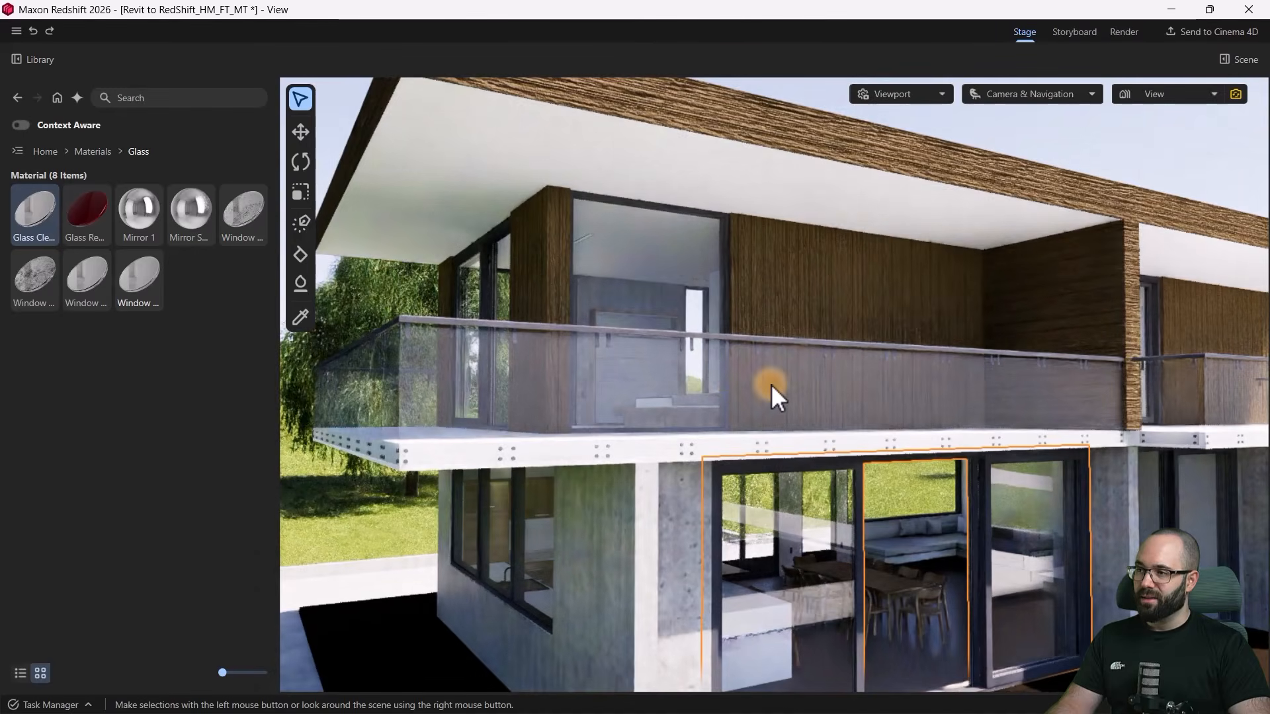
left_click(298, 319)
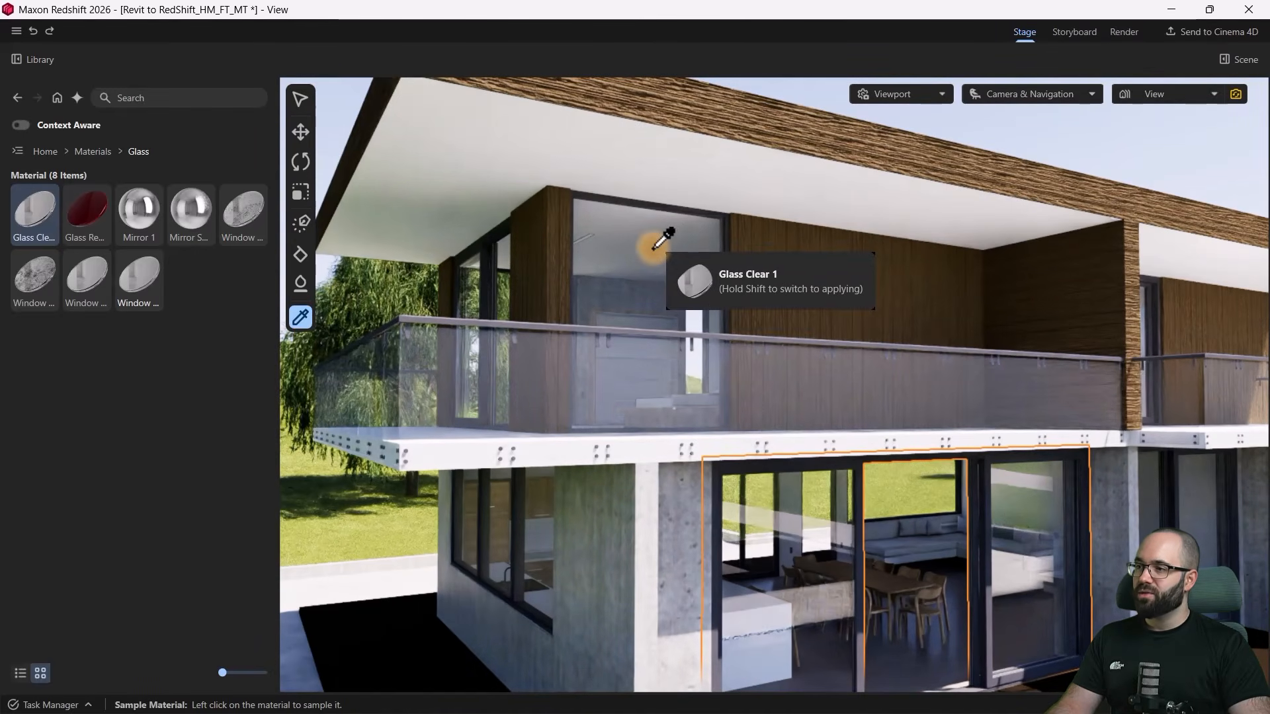
key("shift")
left_click(771, 374, "shift")
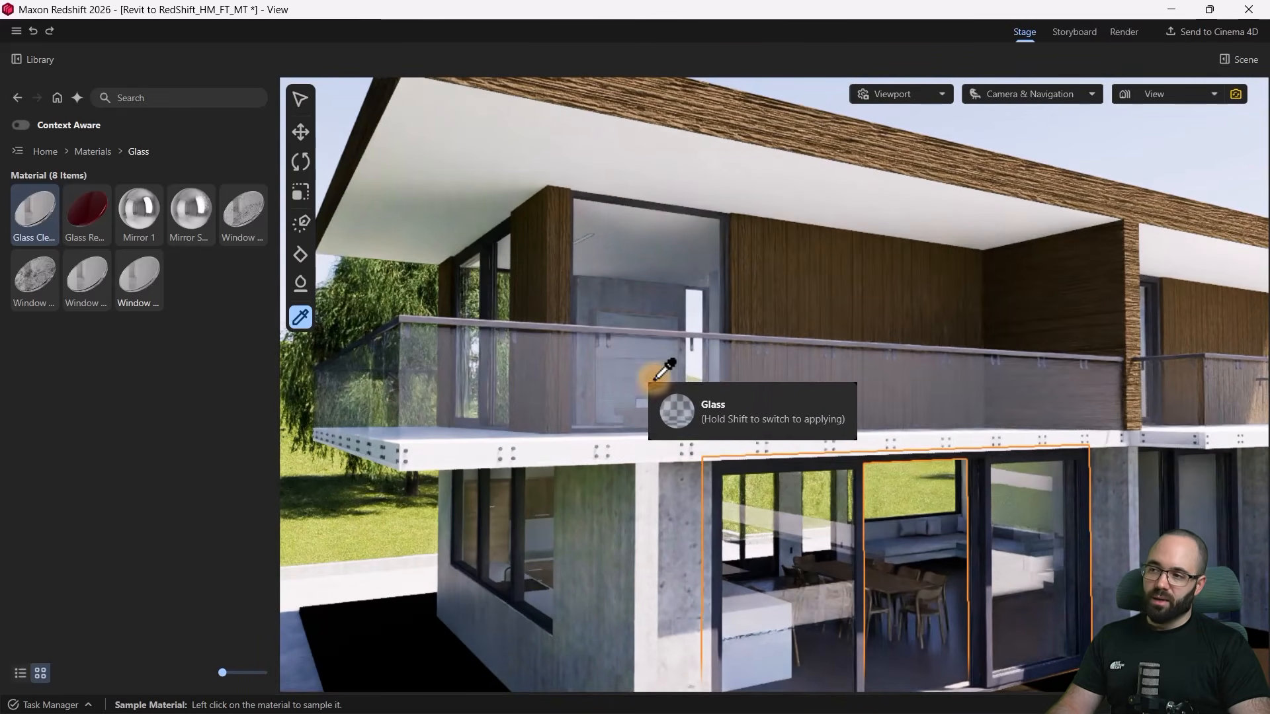
Step: Apply the library's Wood Deck 1 Dark Brown - 3 m Disp 3 cm material to the upper-floor exterior wall behind the balcony
scroll(642, 532, "down", 3)
scroll(681, 437, "up", 4)
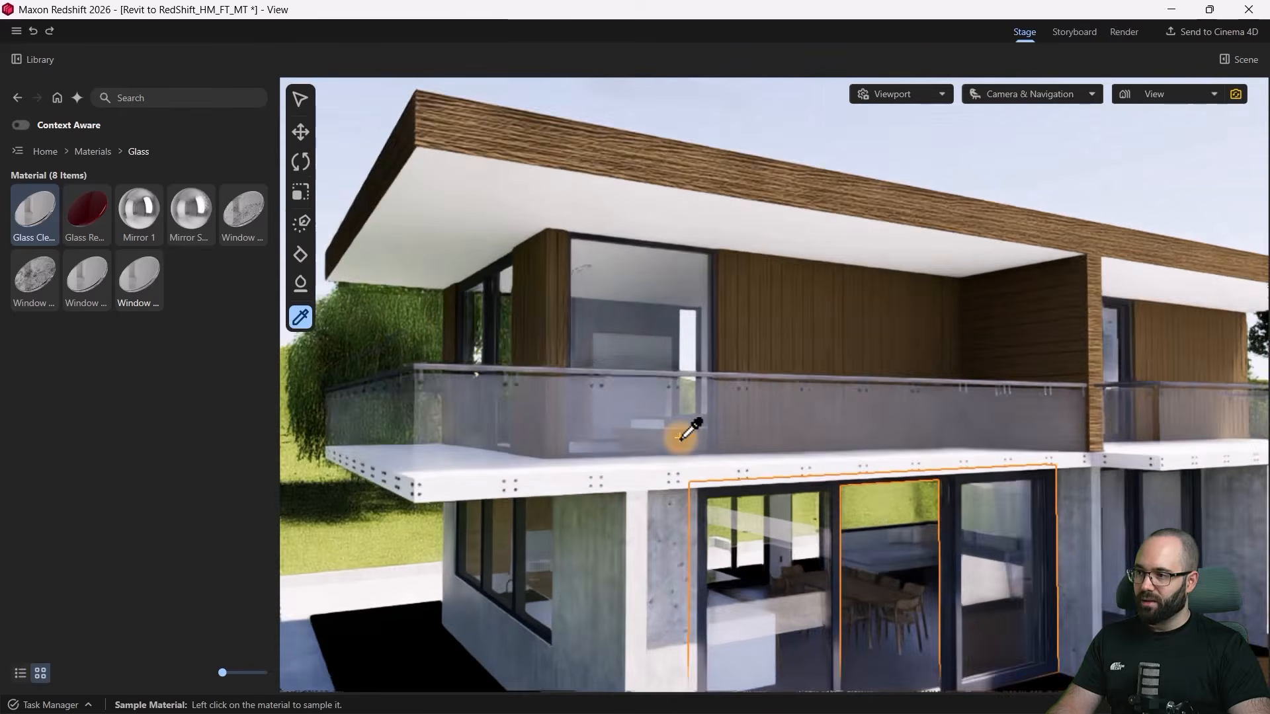
scroll(642, 554, "down", 3)
scroll(992, 312, "up", 5)
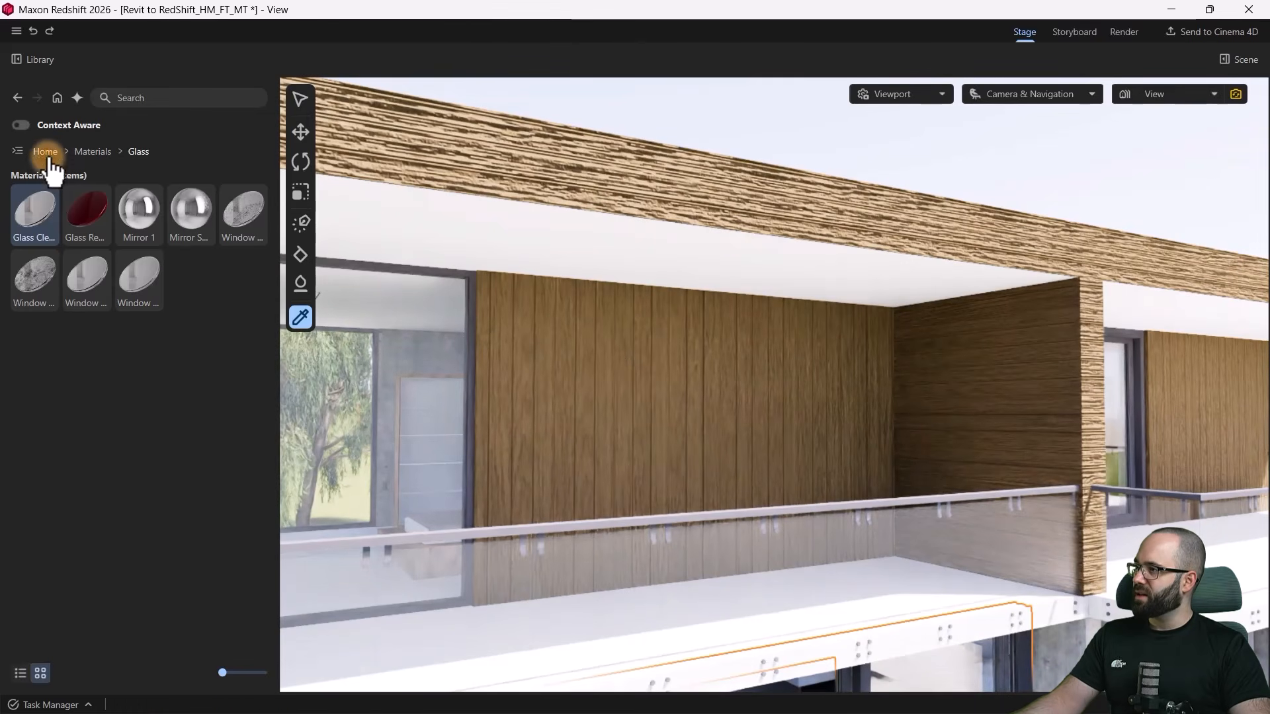
left_click(92, 151)
scroll(137, 442, "down", 10)
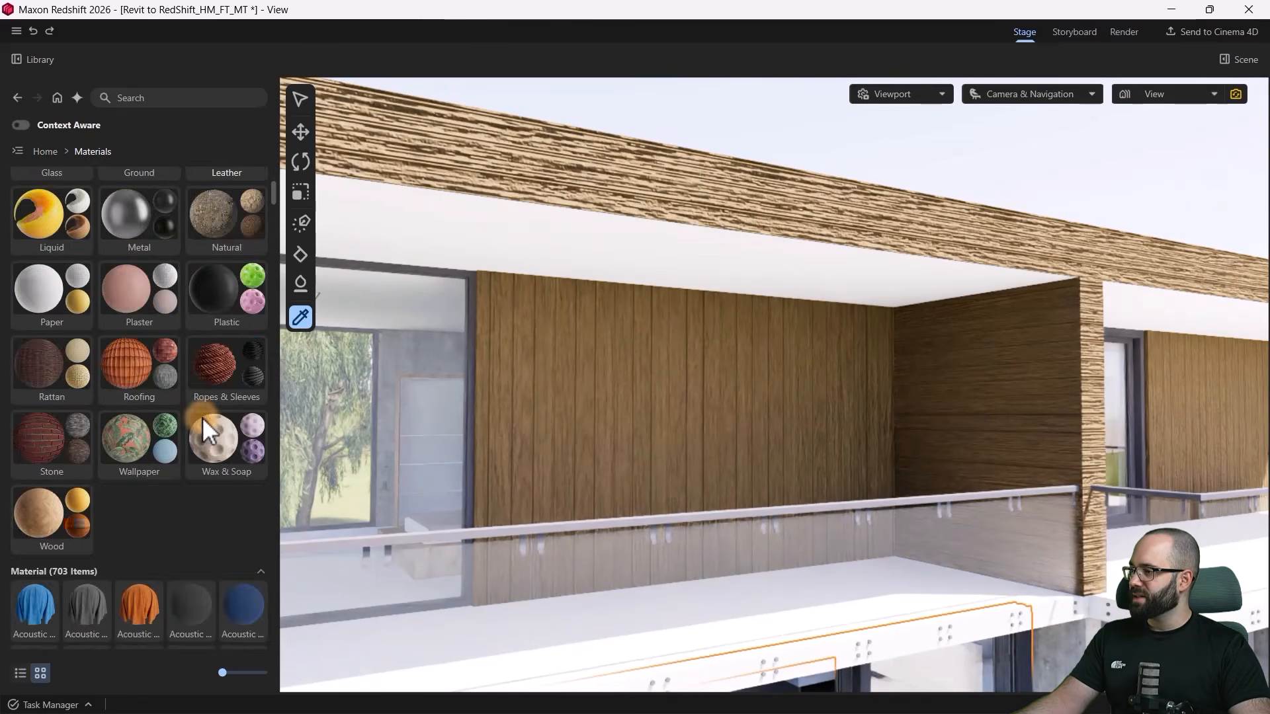
left_click(37, 323)
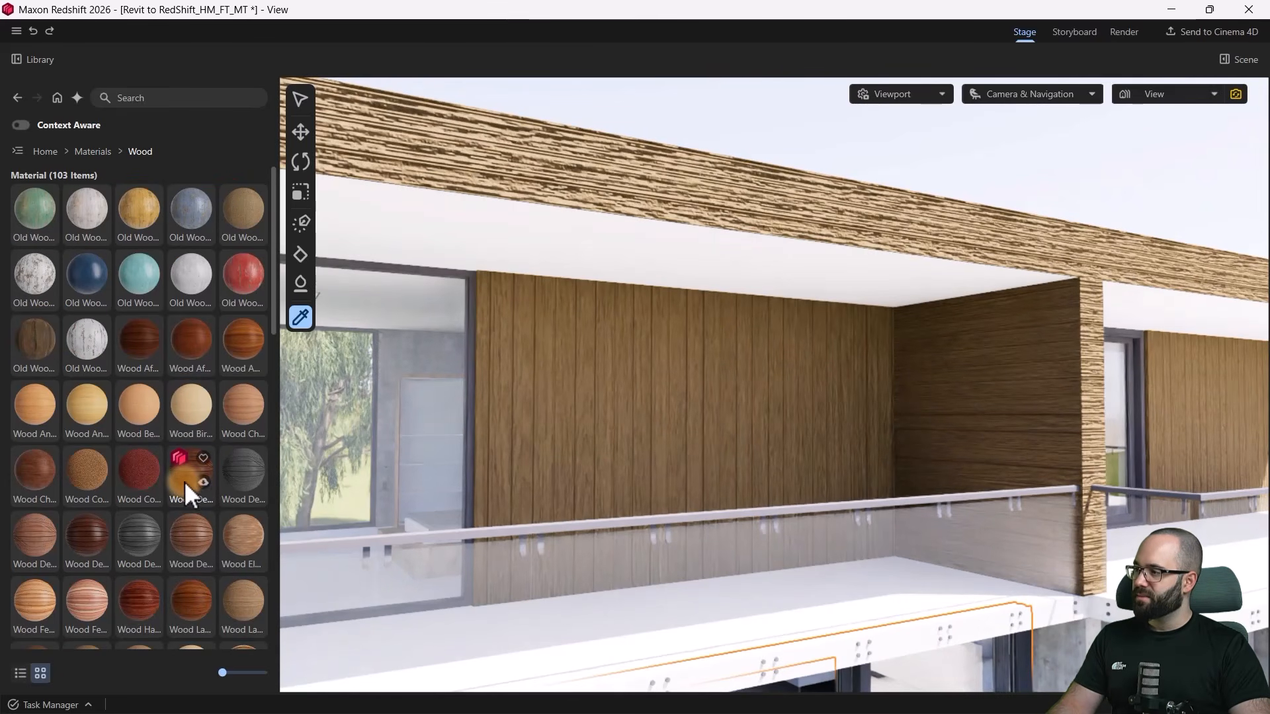
left_click_drag(184, 481, 713, 436)
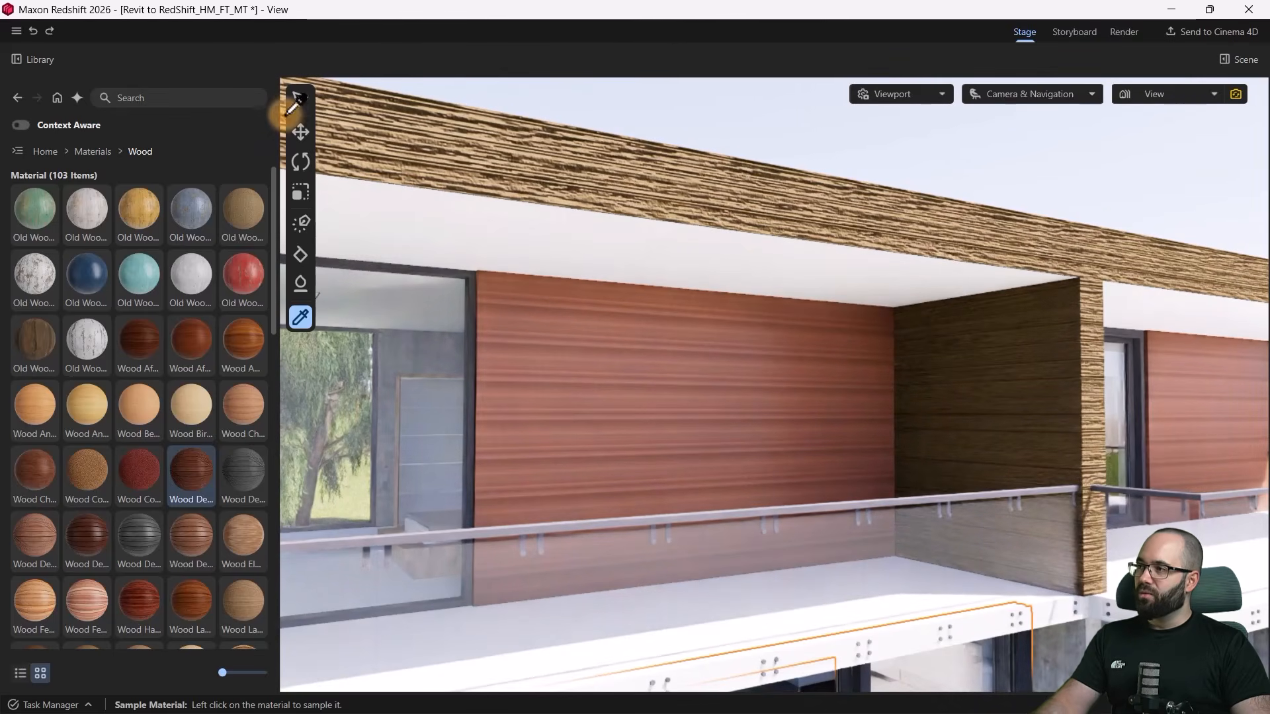
Step: Open the material settings of the upper-floor wall's Wood Deck 1 Dark Brown - 3 m Disp 3 cm and review its color correction and displacement
left_click(747, 400)
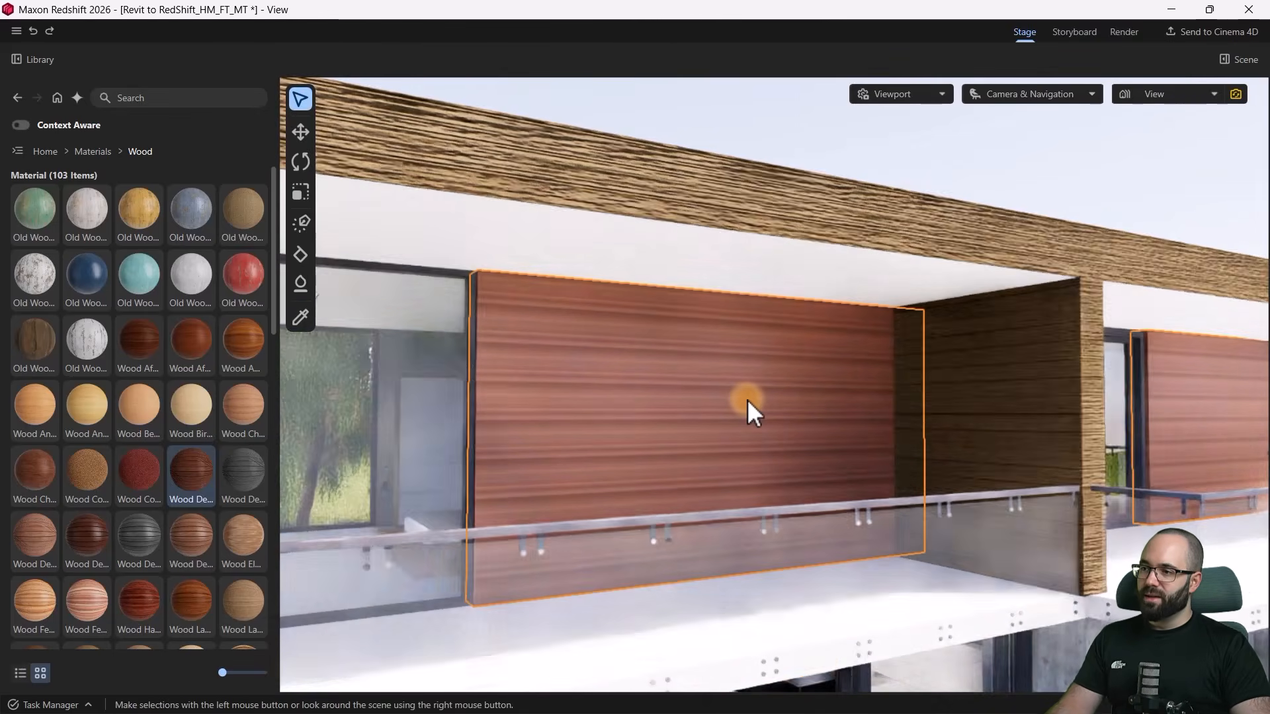
left_click(1248, 55)
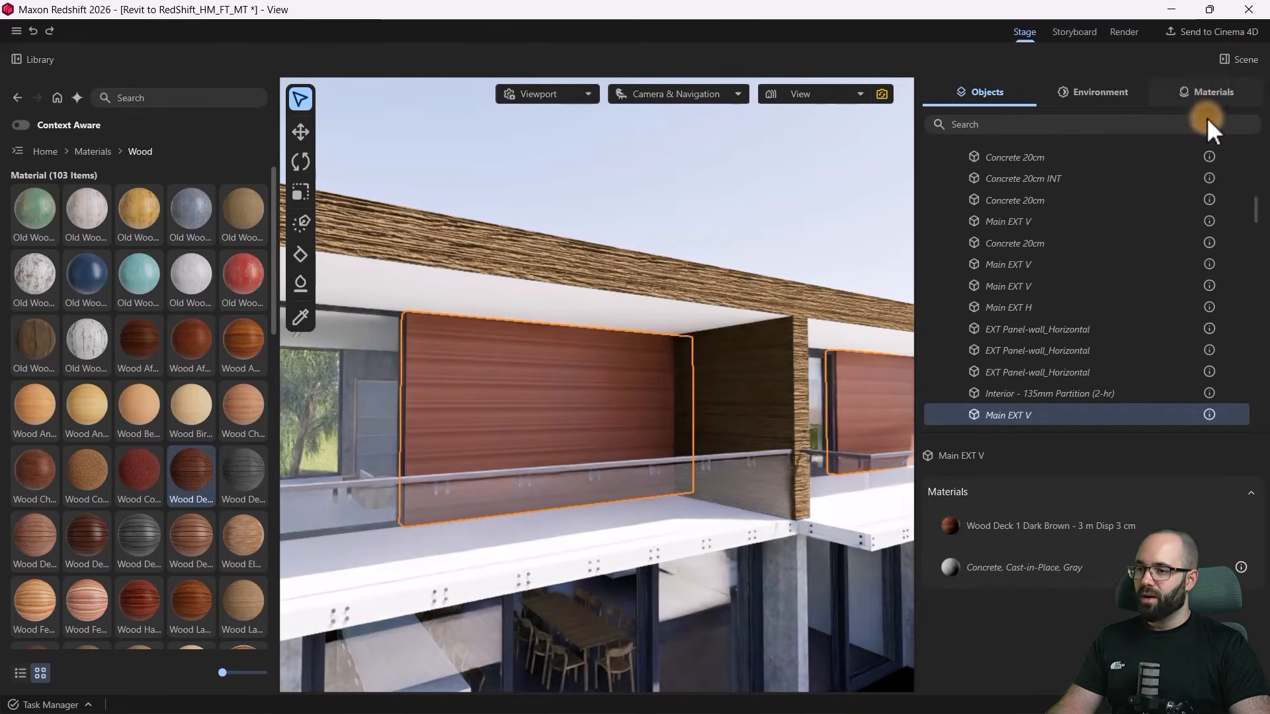
left_click(1214, 93)
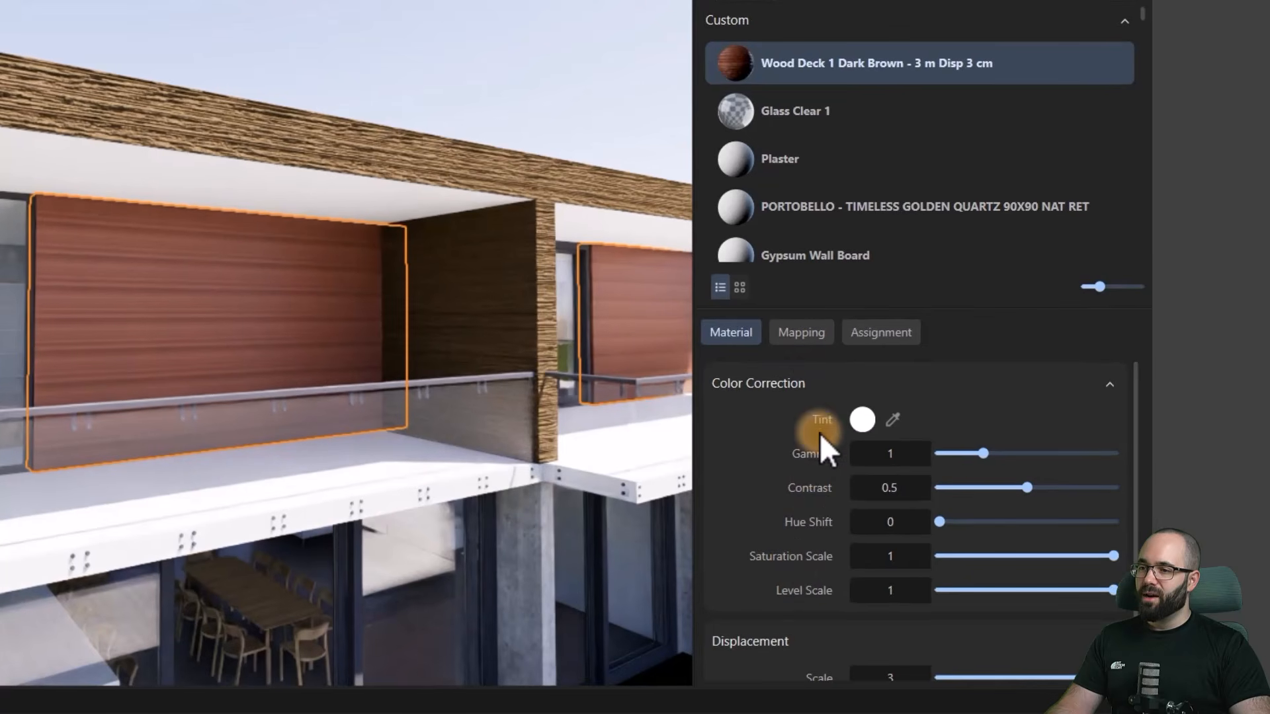
left_click(720, 335)
scroll(800, 458, "down", 1)
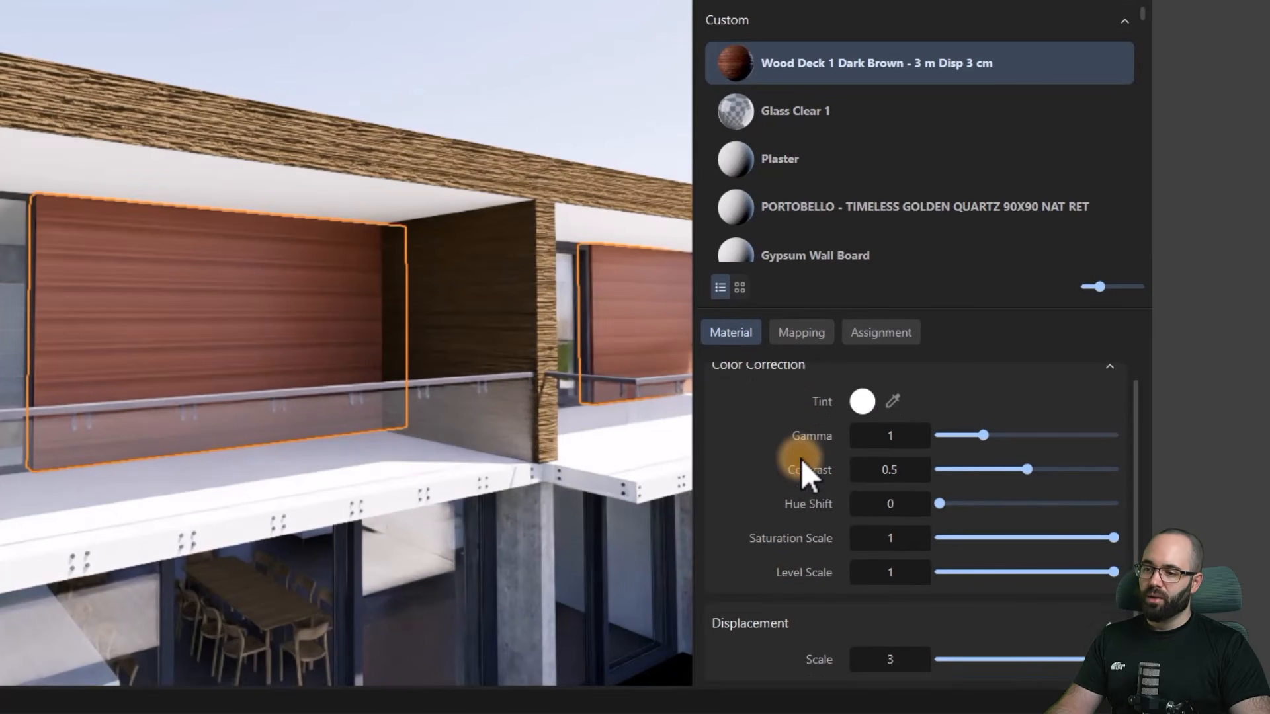
Step: Switch the wood deck material's mapping to Tri-Planar projection and set its rotation to 90
left_click(799, 328)
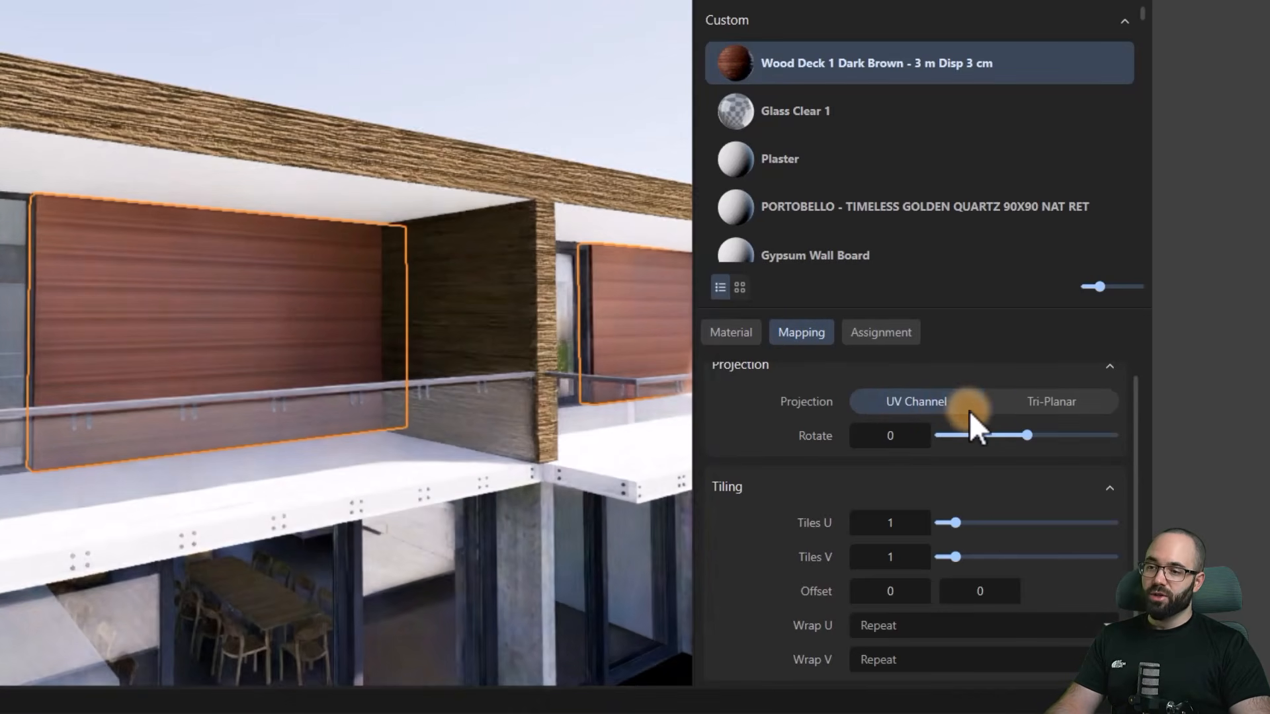
left_click(1030, 406)
left_click(890, 435)
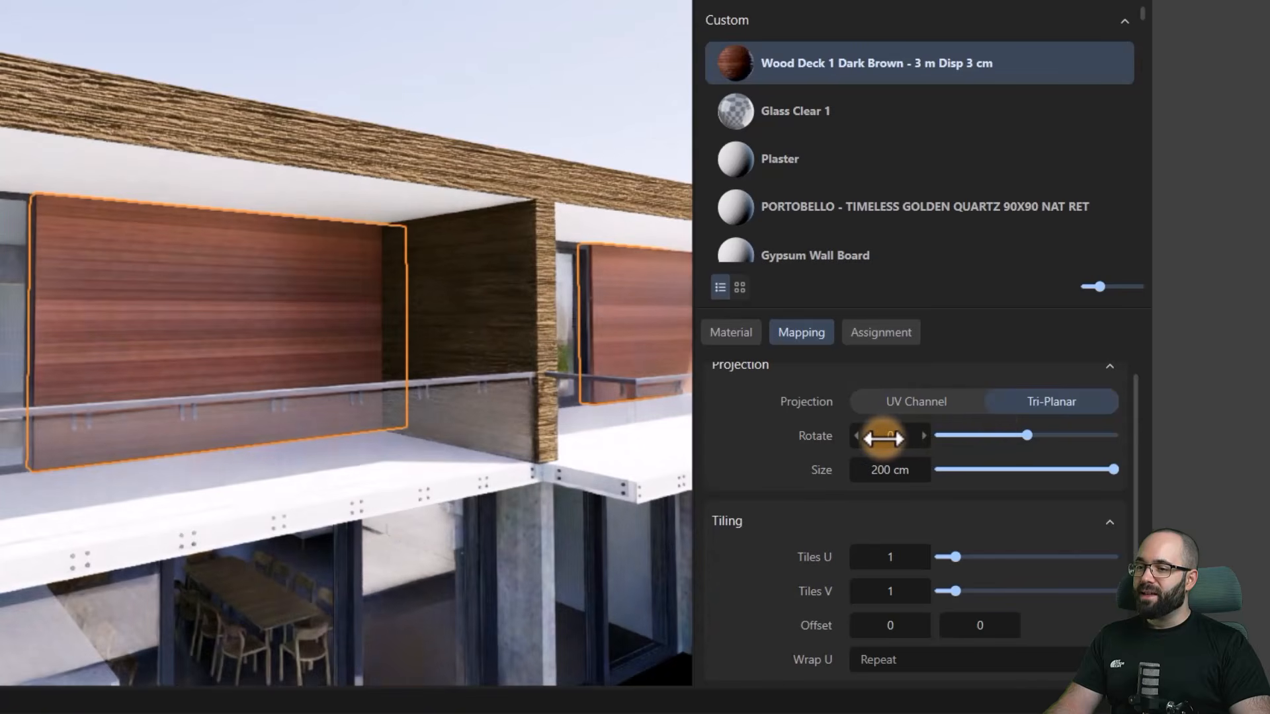
type("90")
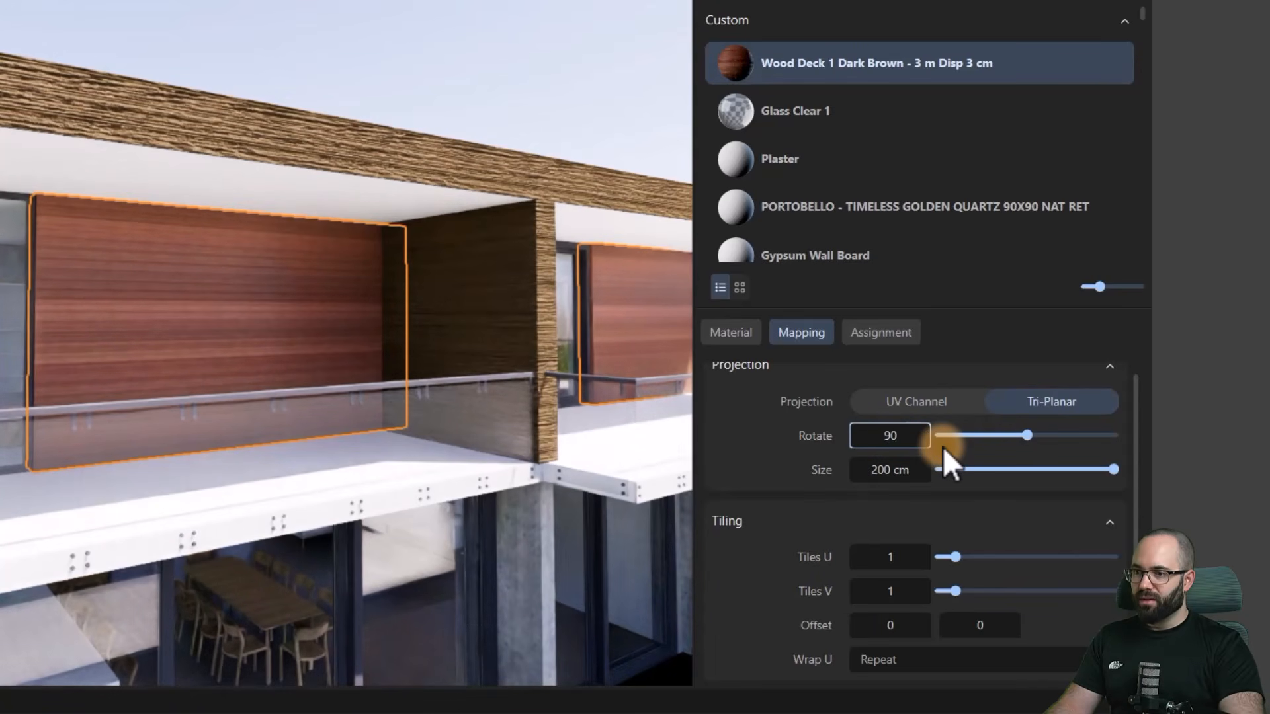
left_click(760, 465)
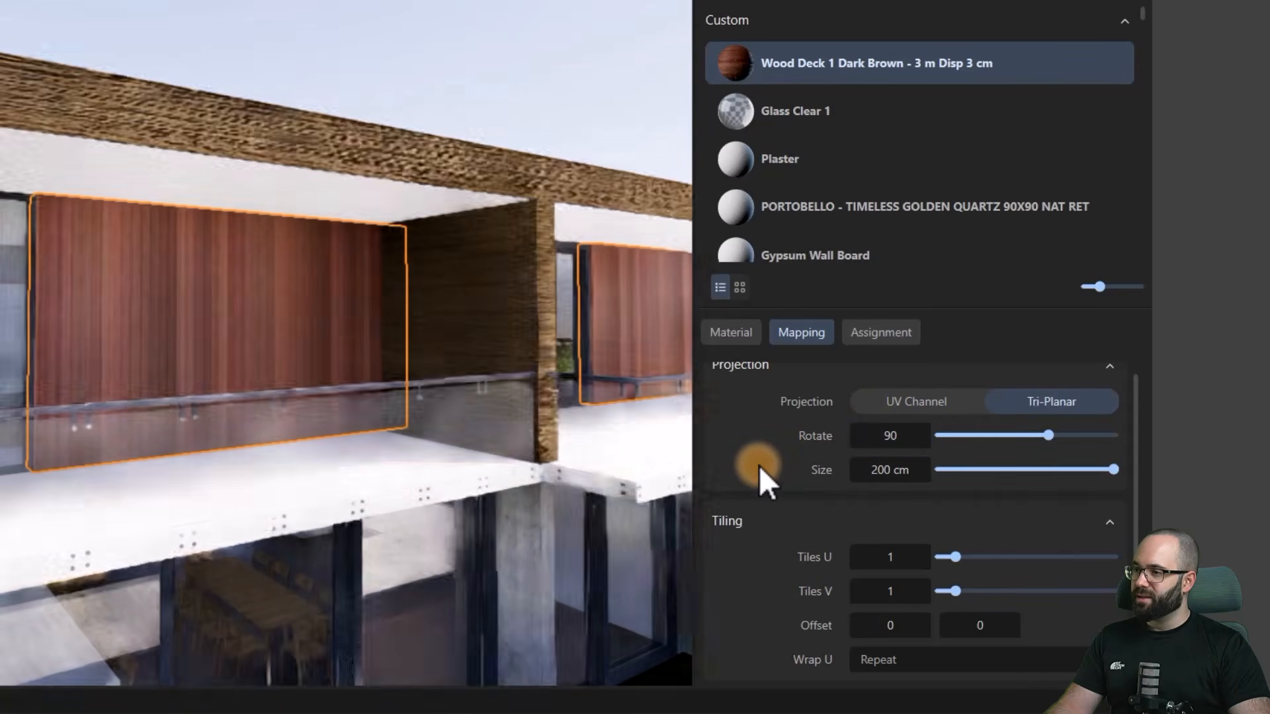
Step: Set the wood deck material's Tri-Planar size to 270 cm and check the plank scale on the wall
scroll(61, 281, "up", 5)
scroll(61, 281, "down", 5)
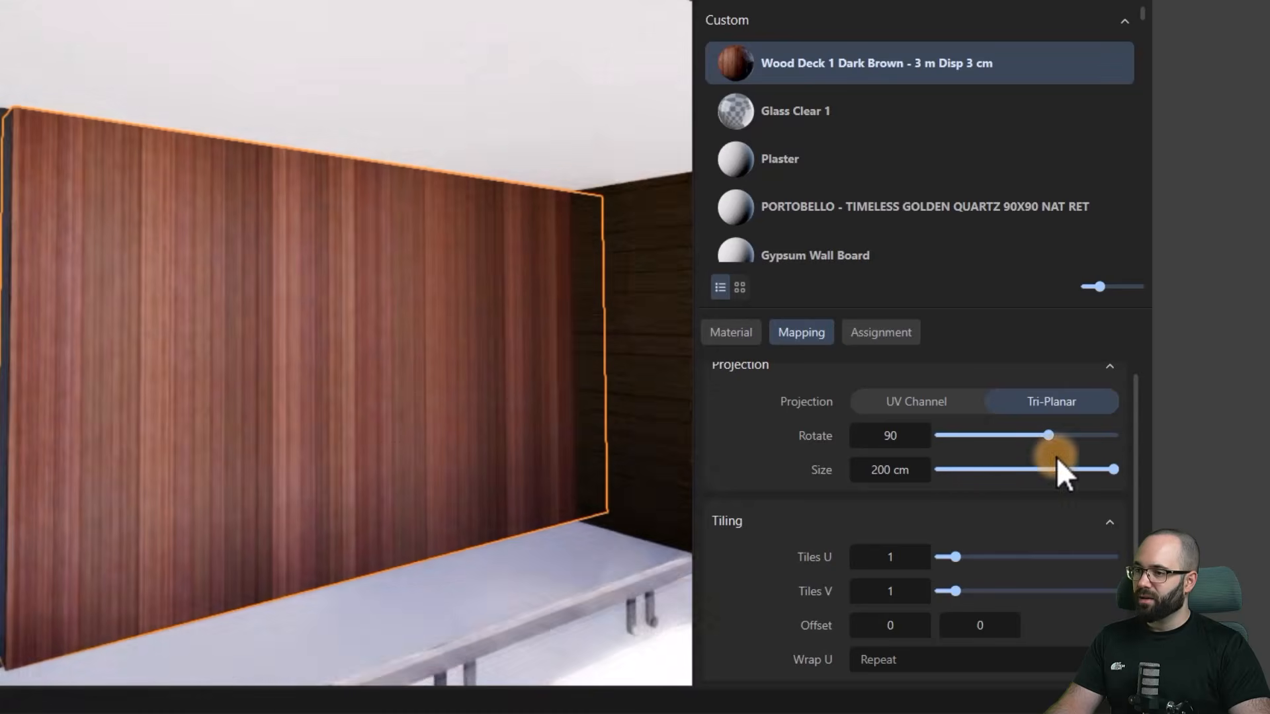
left_click_drag(877, 469, 803, 469)
scroll(217, 379, "up", 6)
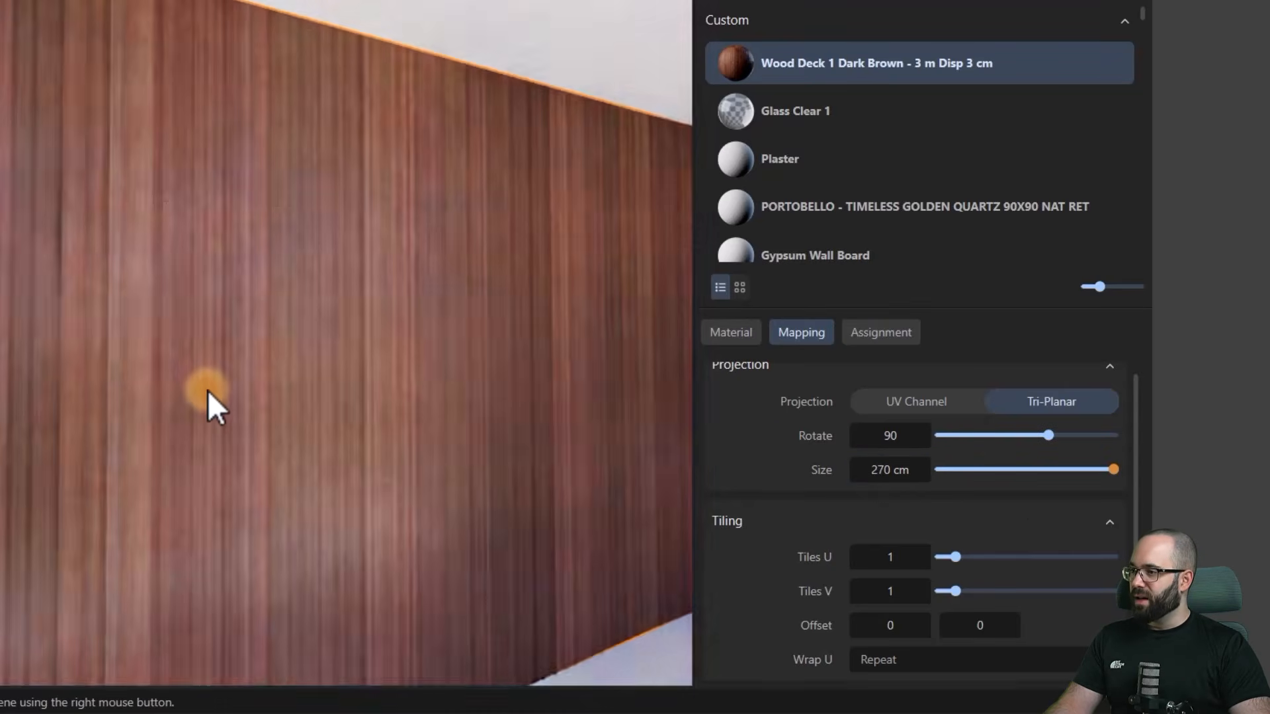
scroll(196, 397, "down", 6)
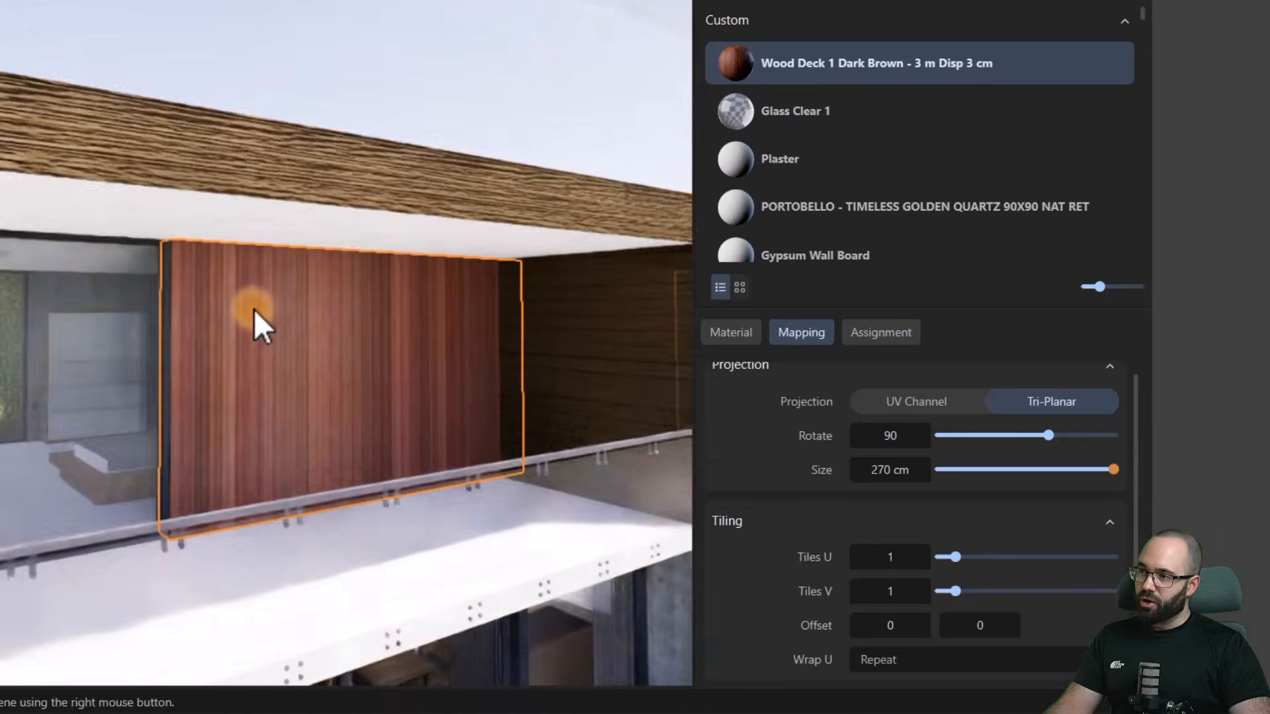
scroll(459, 356, "up", 2)
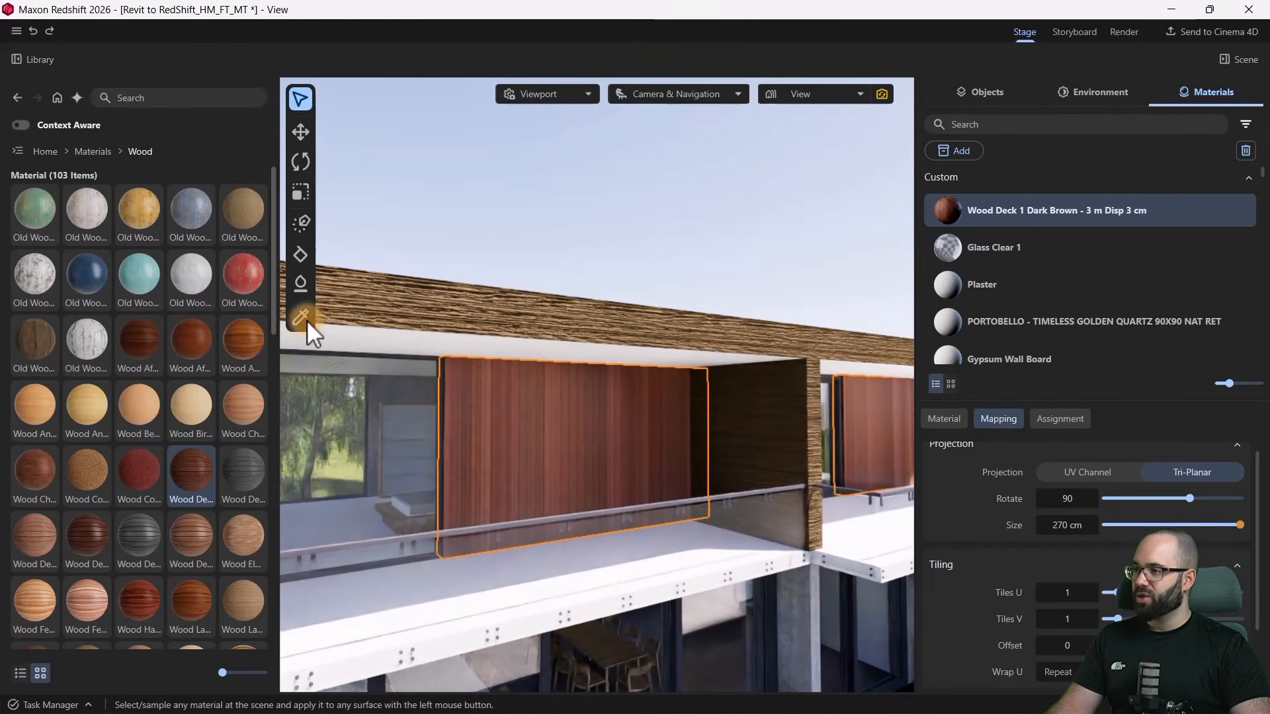
Step: Sample the adjusted wood deck material from the wall and apply it to the textured roof fascia and balcony partition wall
left_click(288, 315)
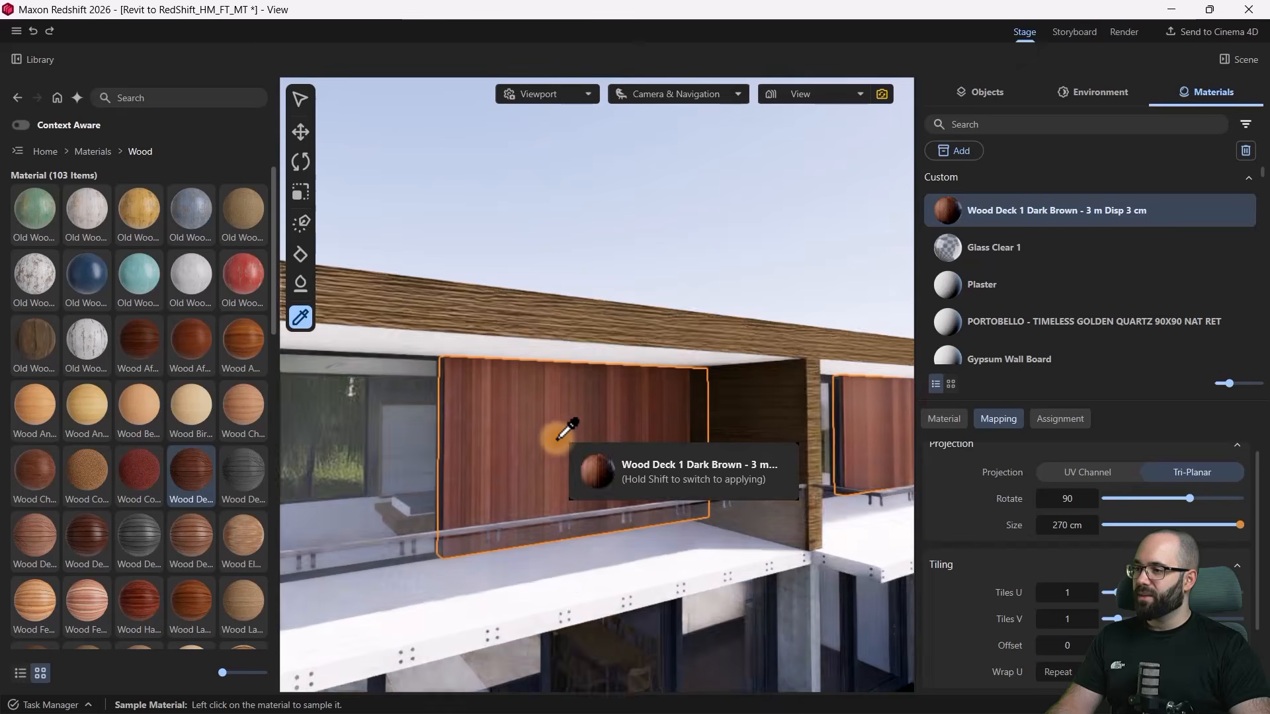
left_click(816, 418)
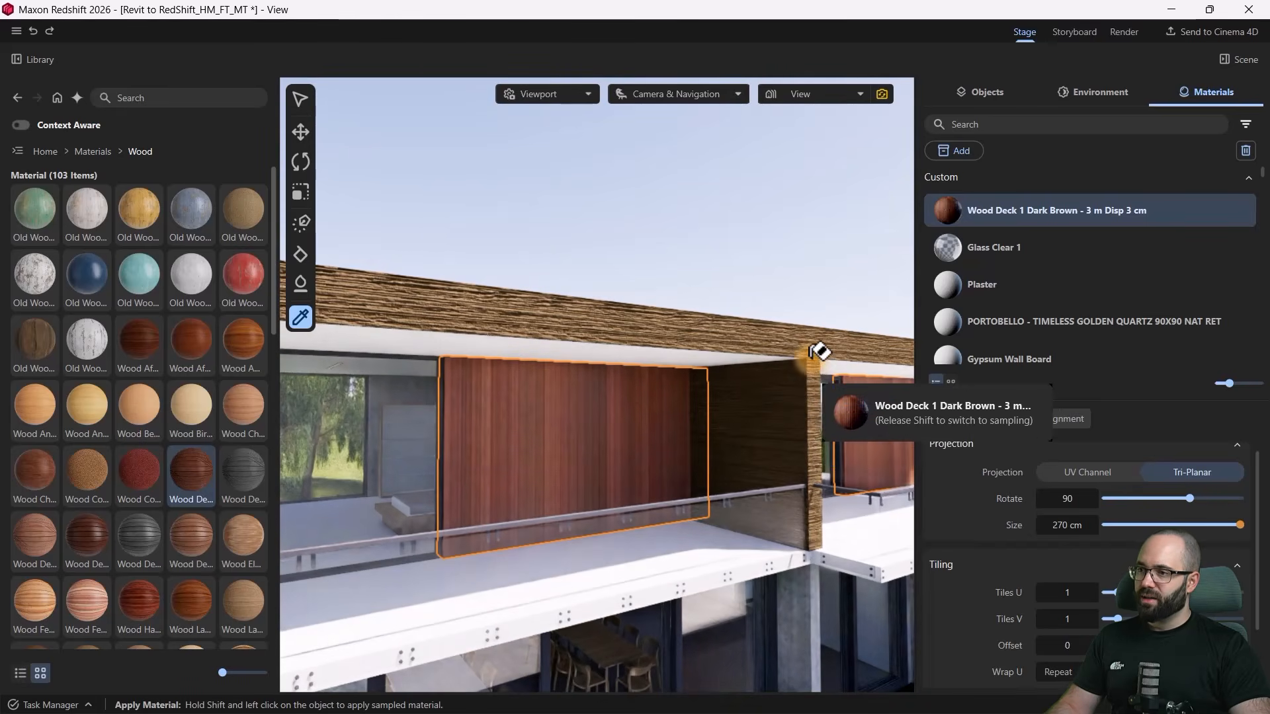
left_click(734, 457, "shift")
scroll(739, 440, "down", 10)
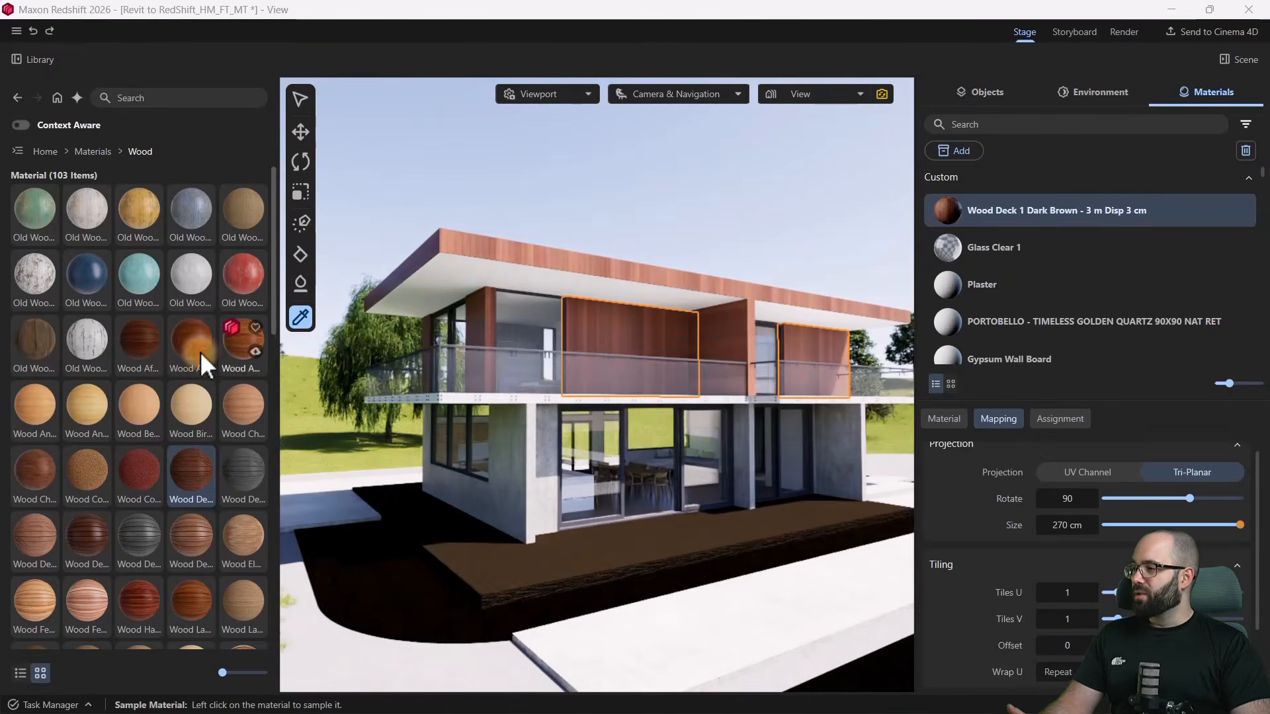
Step: Look through the library's wood materials, hide the scene settings and examine the re-clad house from several distances and angles
scroll(192, 353, "down", 5)
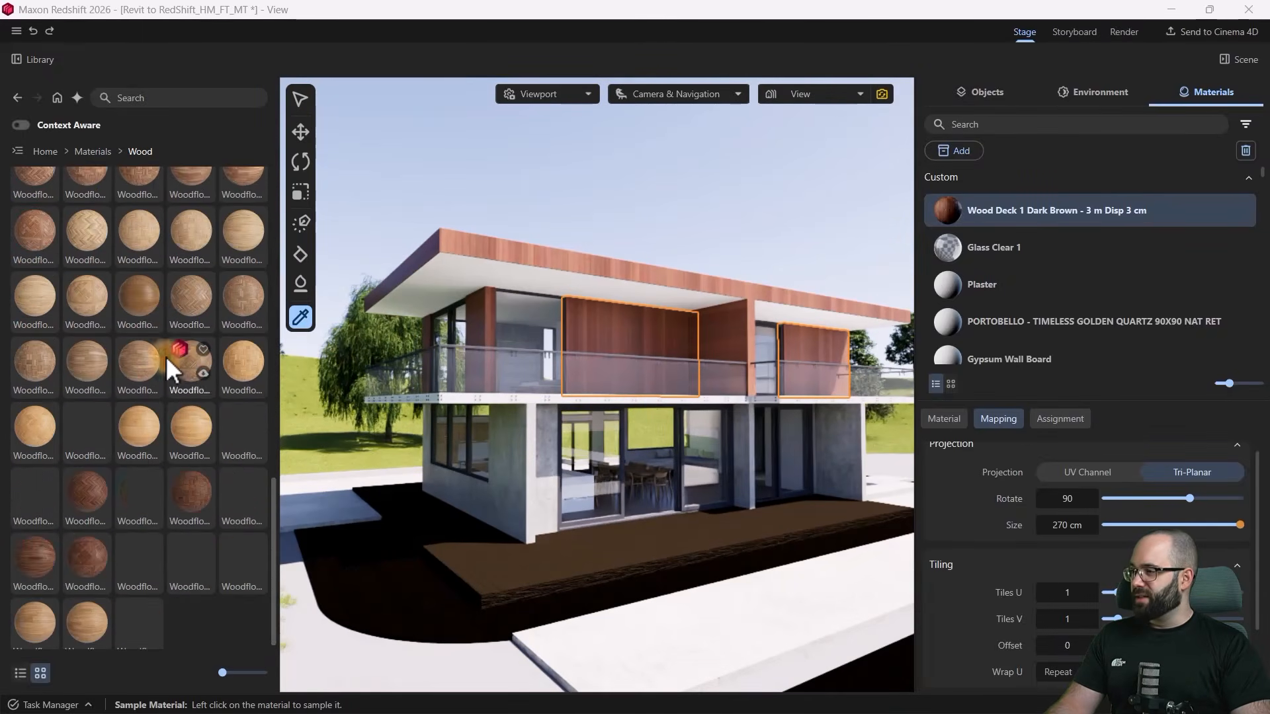
scroll(150, 357, "up", 5)
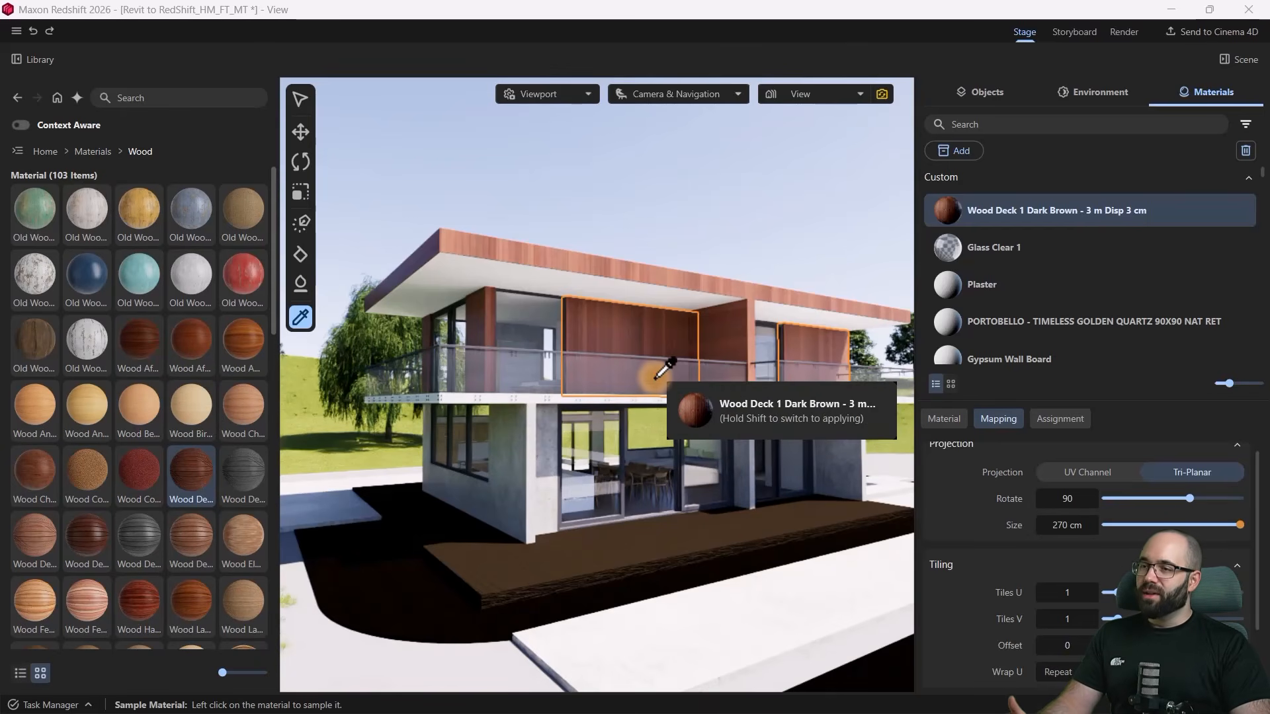
left_click(1254, 61)
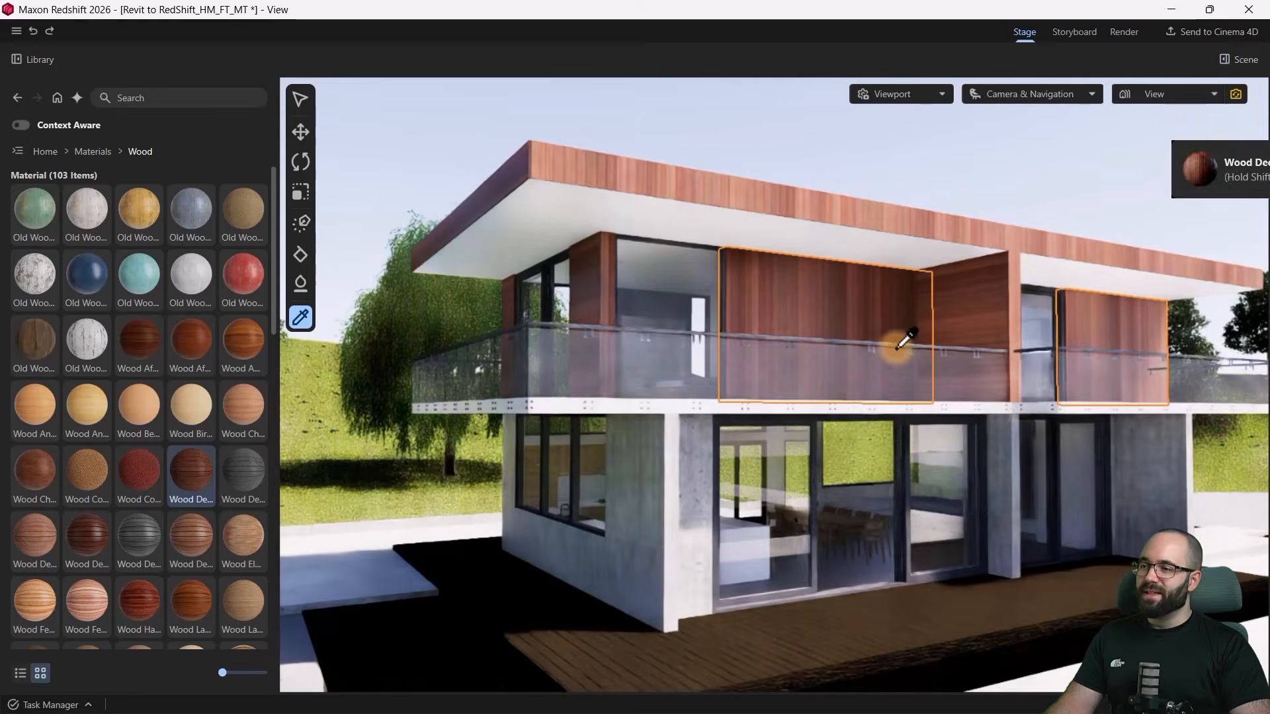
scroll(531, 390, "down", 2)
scroll(913, 439, "down", 4)
middle_click_drag(919, 488, 944, 457)
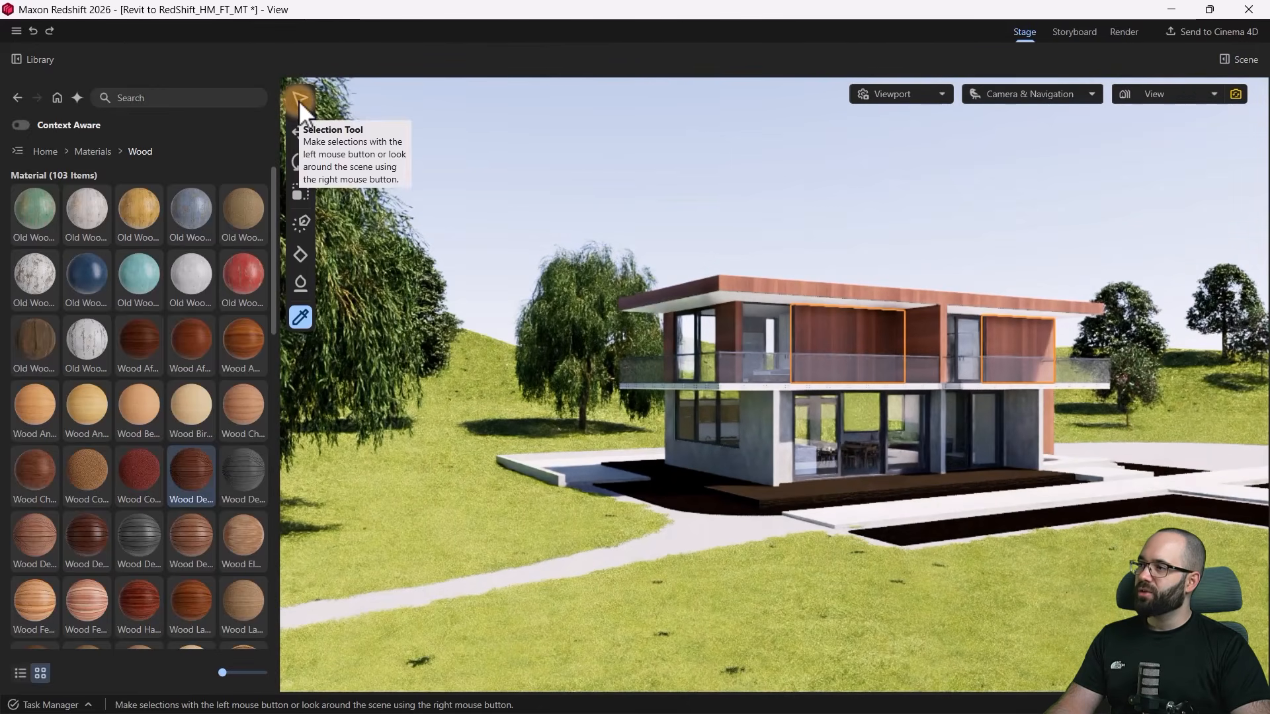
left_click(299, 101)
right_click_drag(925, 423, 609, 491)
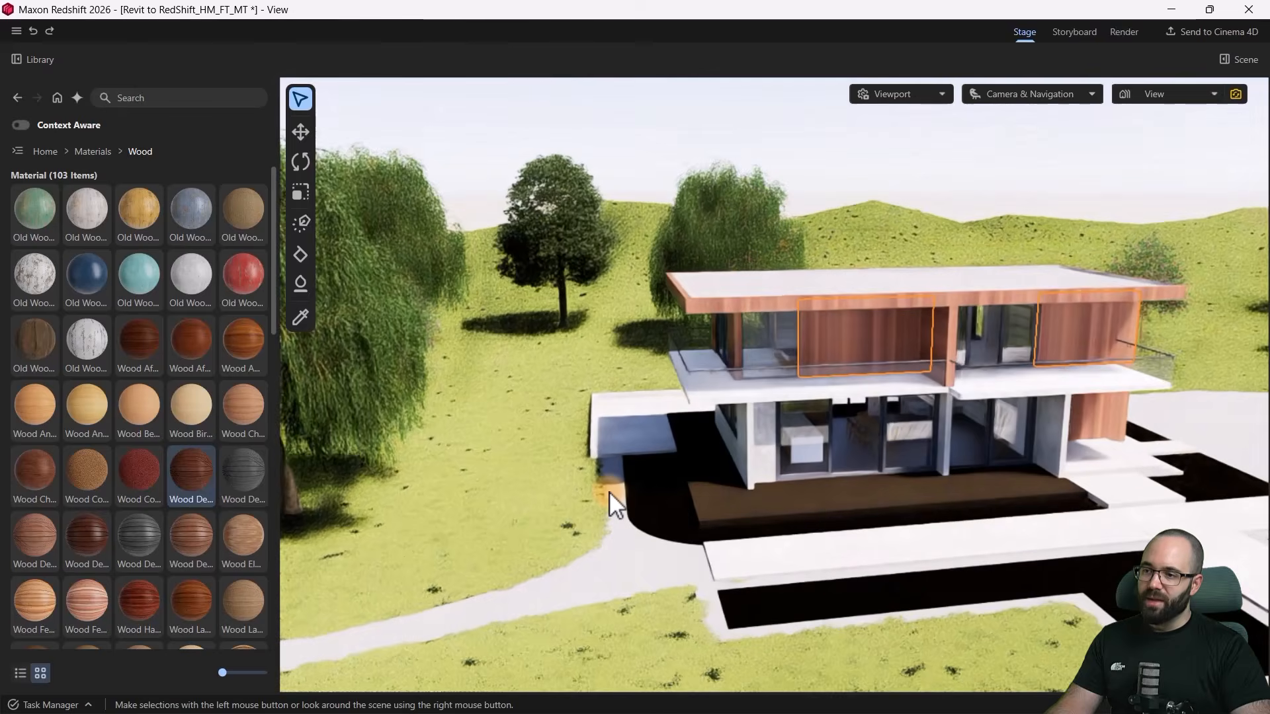
scroll(610, 491, "down", 2)
scroll(1167, 442, "up", 4)
right_click_drag(1167, 442, 818, 451)
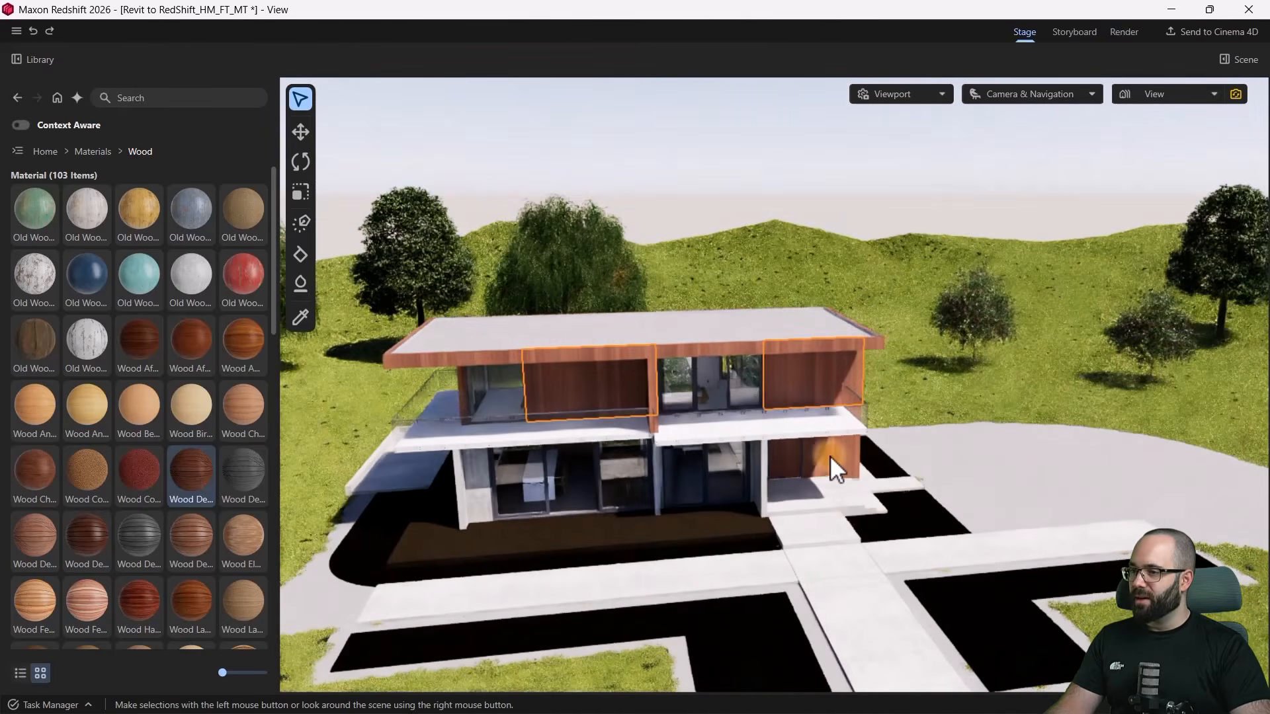
Step: Place the library's casual child character in the yellow skirt on the concrete step in front of the house entrance
left_click(46, 152)
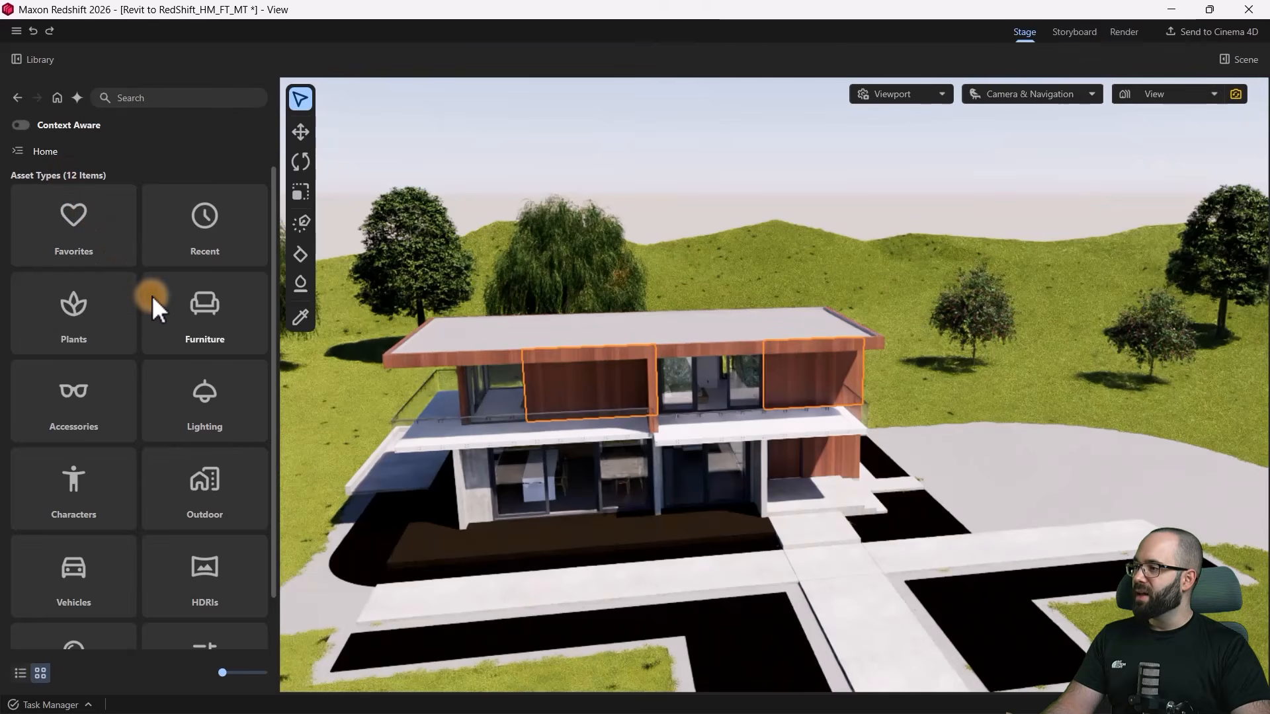
left_click(96, 493)
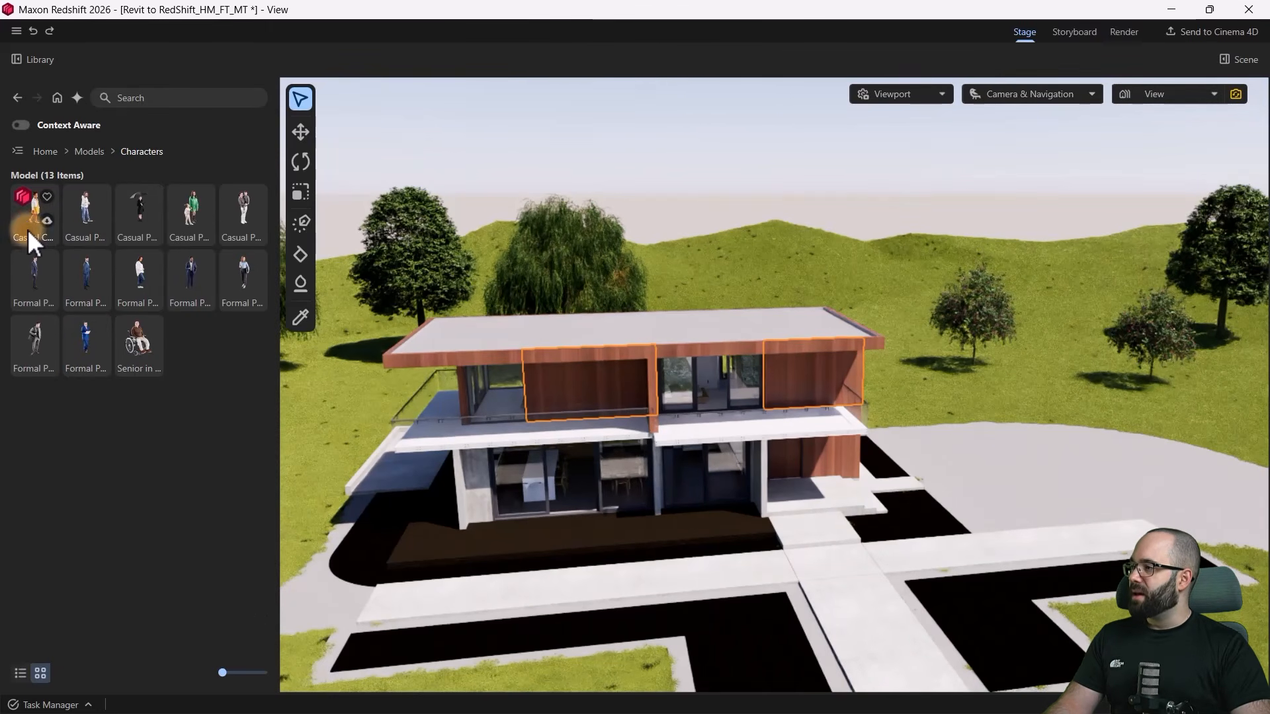
left_click_drag(26, 219, 804, 528)
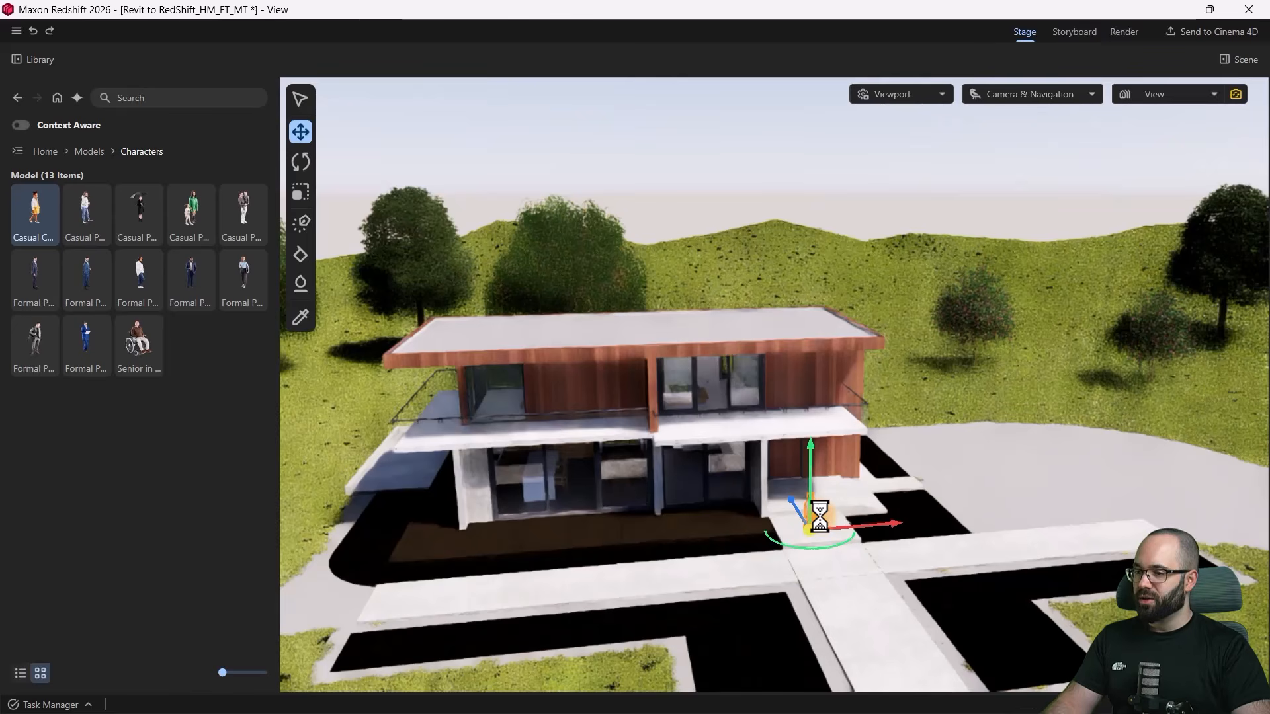
scroll(827, 539, "up", 10)
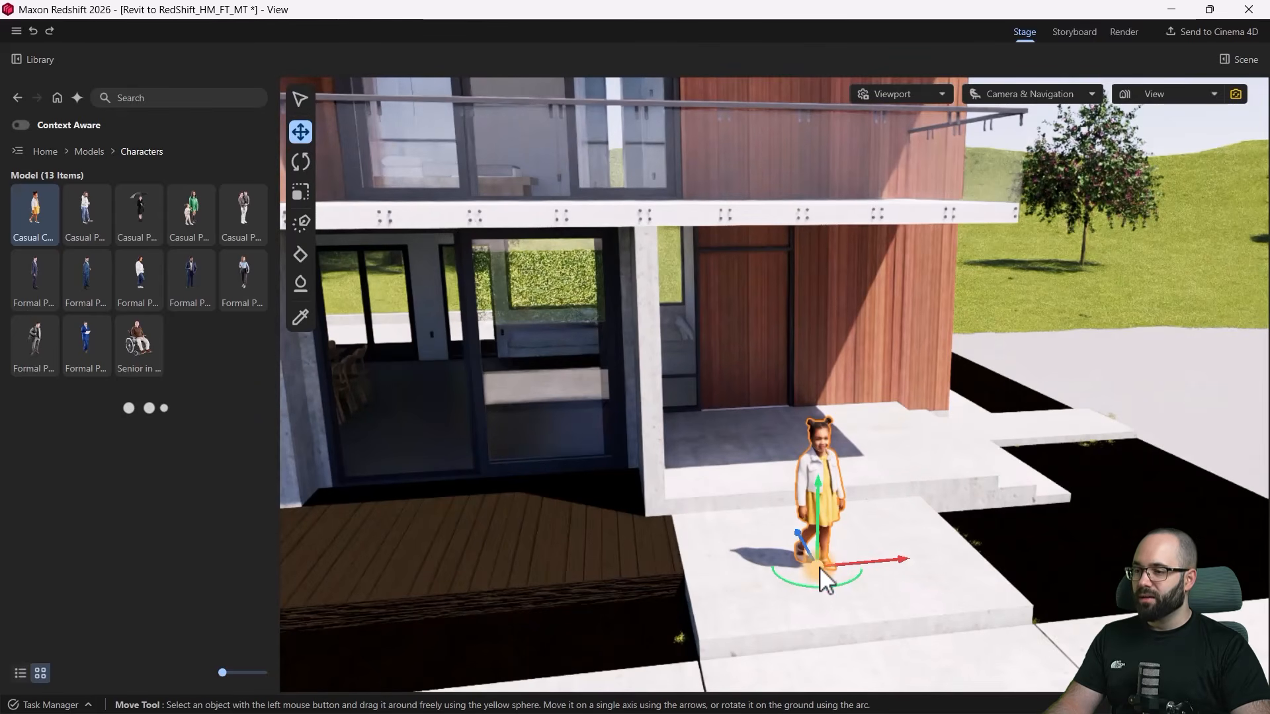
Step: Turn the child character sideways, move it onto the porch in front of the wooden entrance door and deselect it
left_click_drag(799, 542, 803, 547)
mouse_move(886, 566)
left_mouse_down()
mouse_move(949, 565)
mouse_move(902, 564)
left_mouse_up()
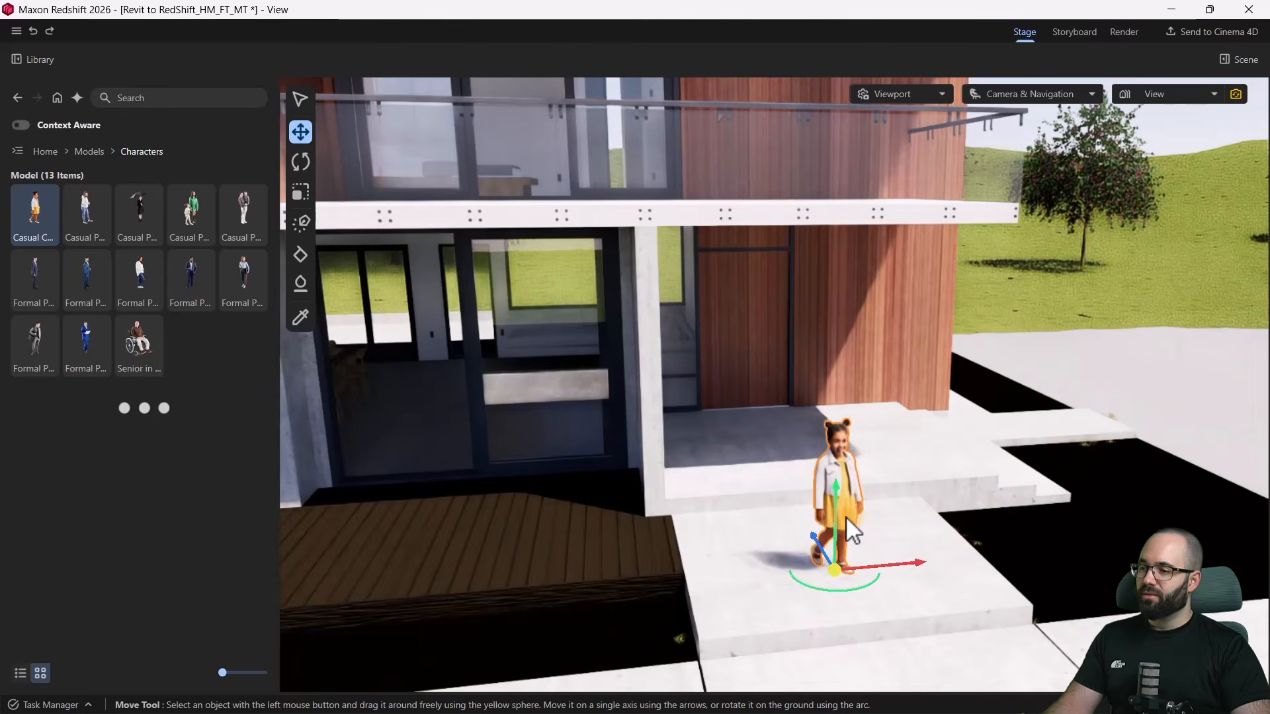
left_click_drag(839, 522, 891, 576)
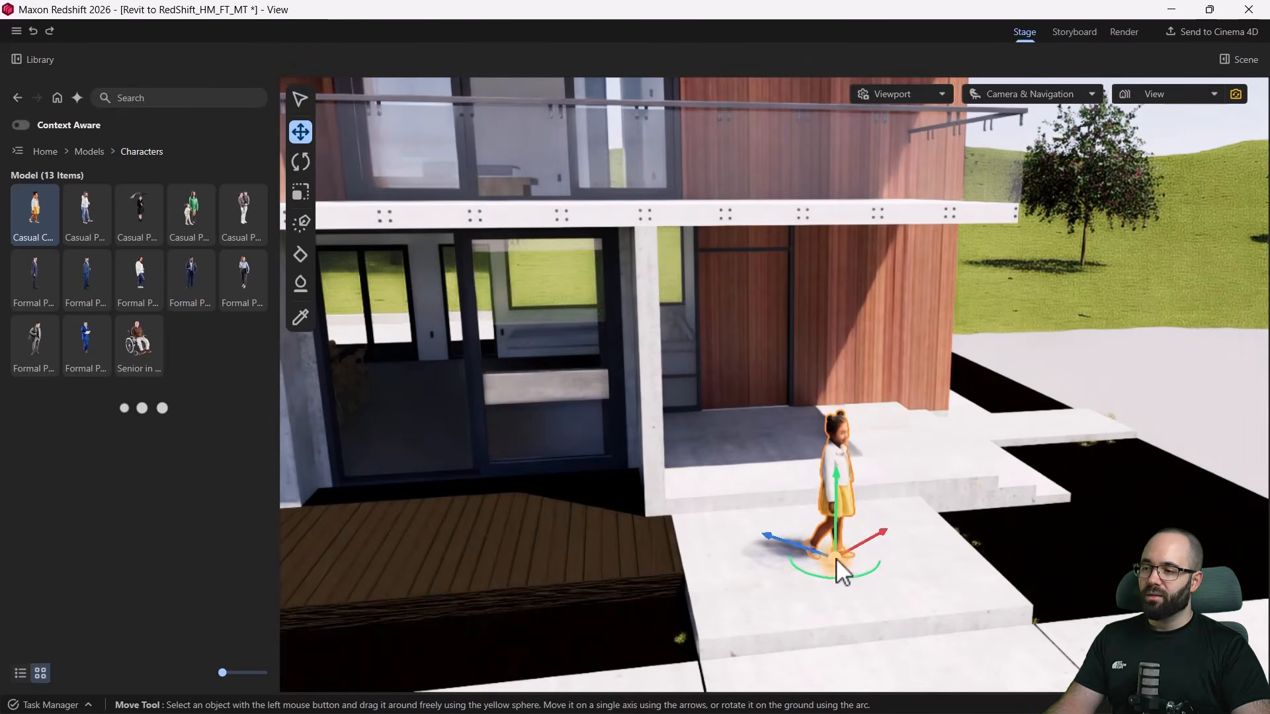
left_click_drag(836, 558, 783, 314)
left_click_drag(775, 431, 767, 436)
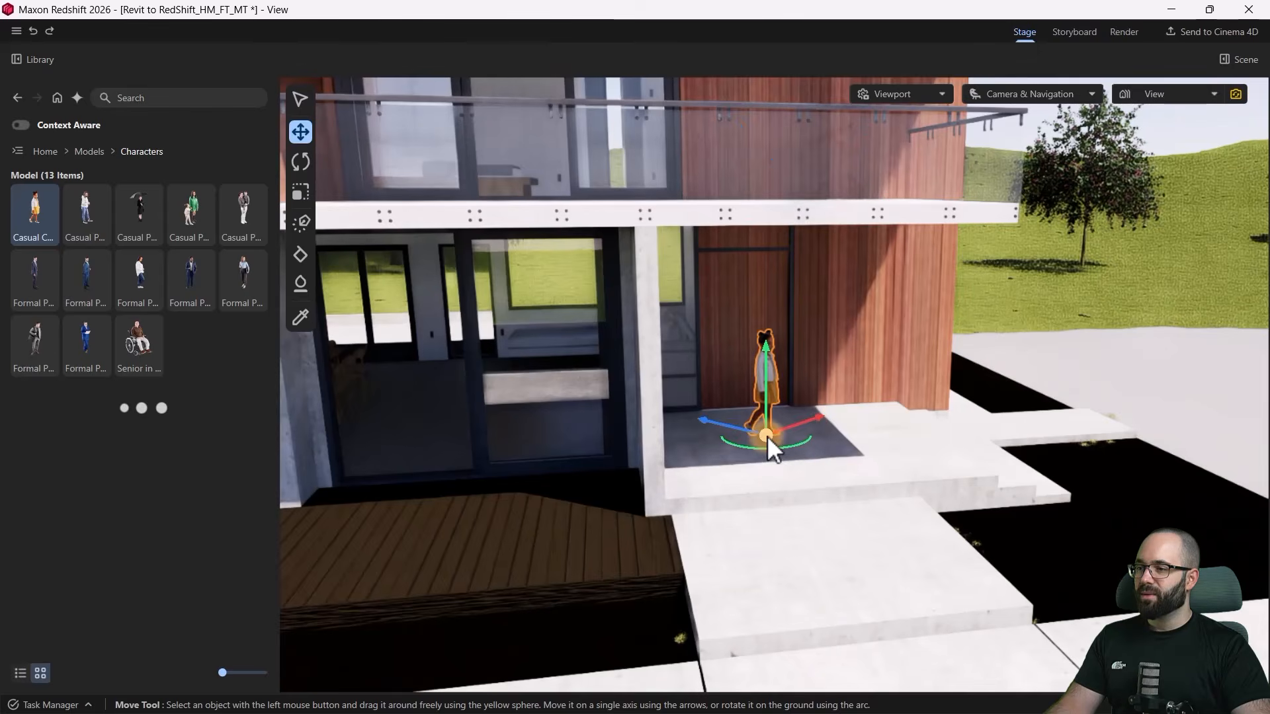
left_click_drag(863, 582, 950, 493, "alt")
scroll(875, 467, "down", 5)
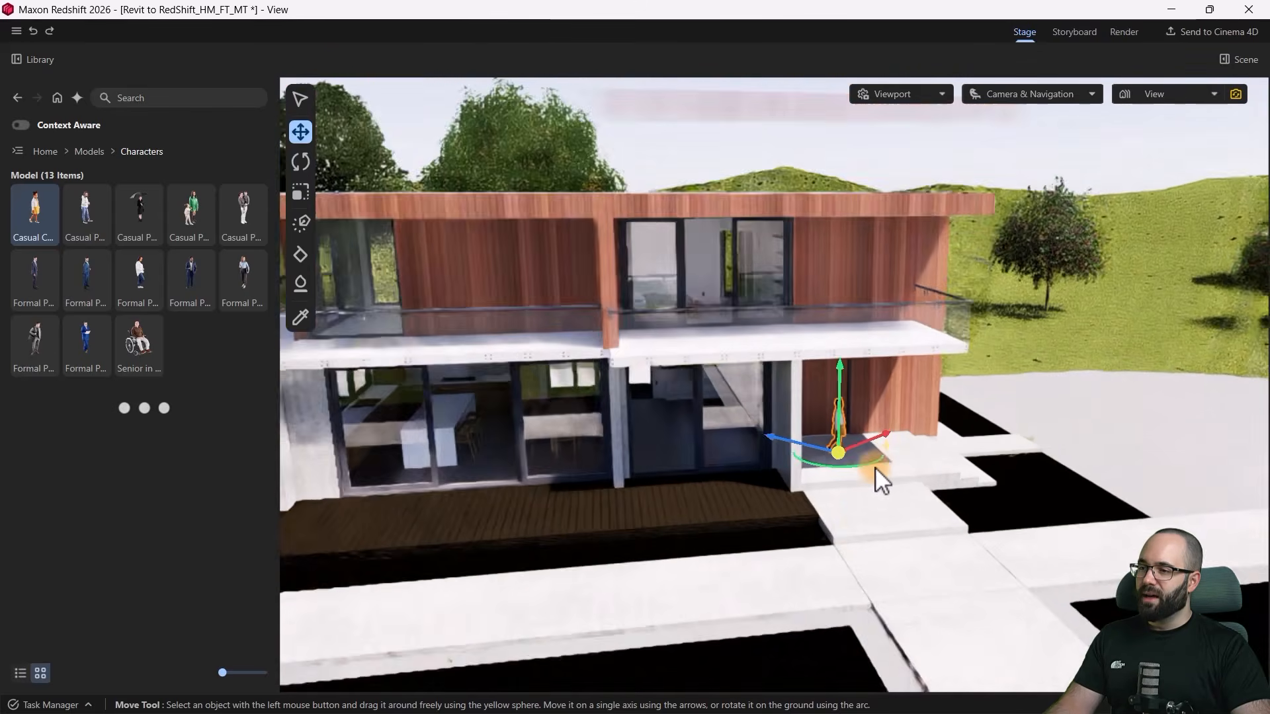
left_click_drag(875, 467, 880, 501, "alt")
left_click(870, 501)
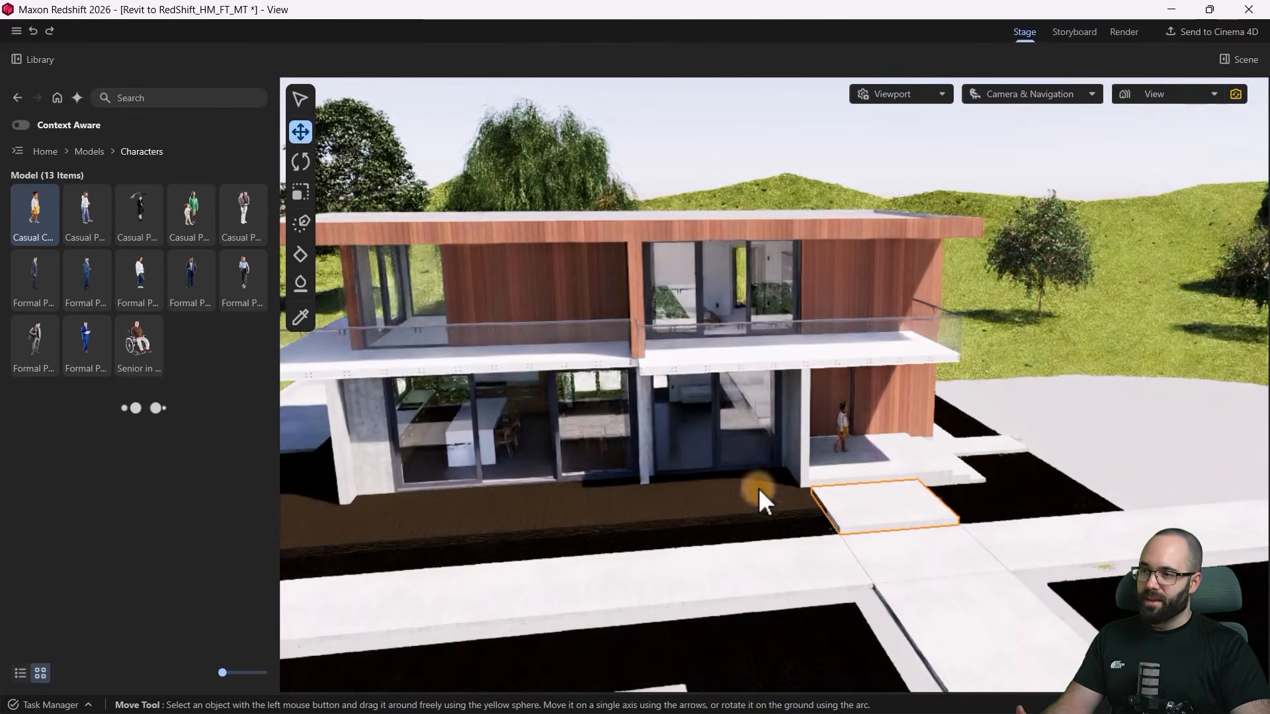
Step: Place the library's Crossover 2019 vehicle on the paved area beside the house and examine it up close
scroll(834, 431, "up", 3)
left_click_drag(834, 431, 291, 218, "alt")
left_click(89, 151)
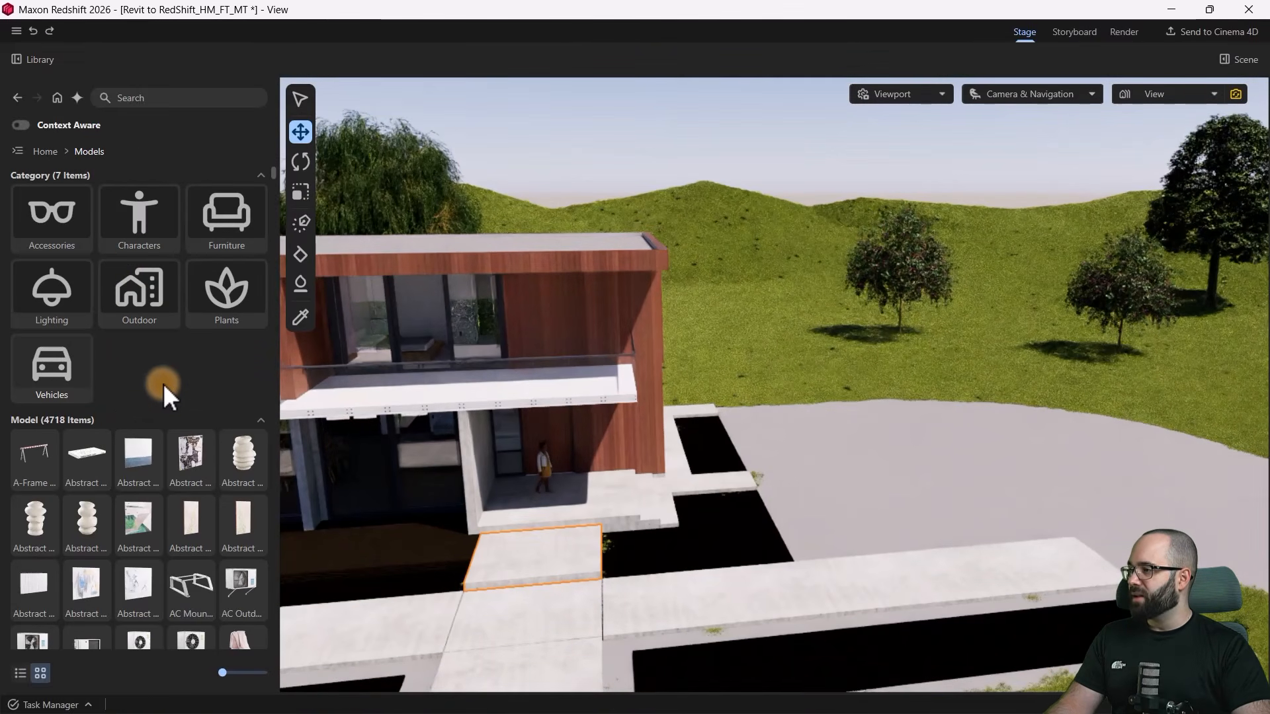
left_click(45, 378)
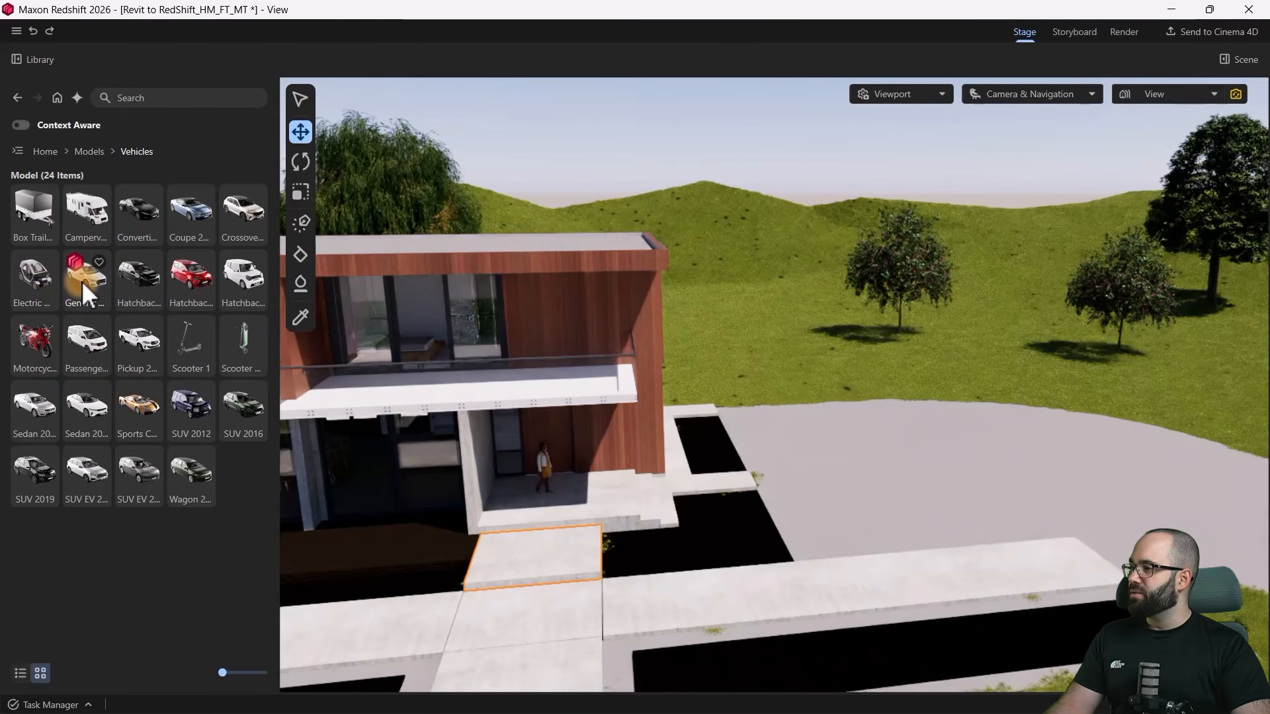
left_click(906, 479)
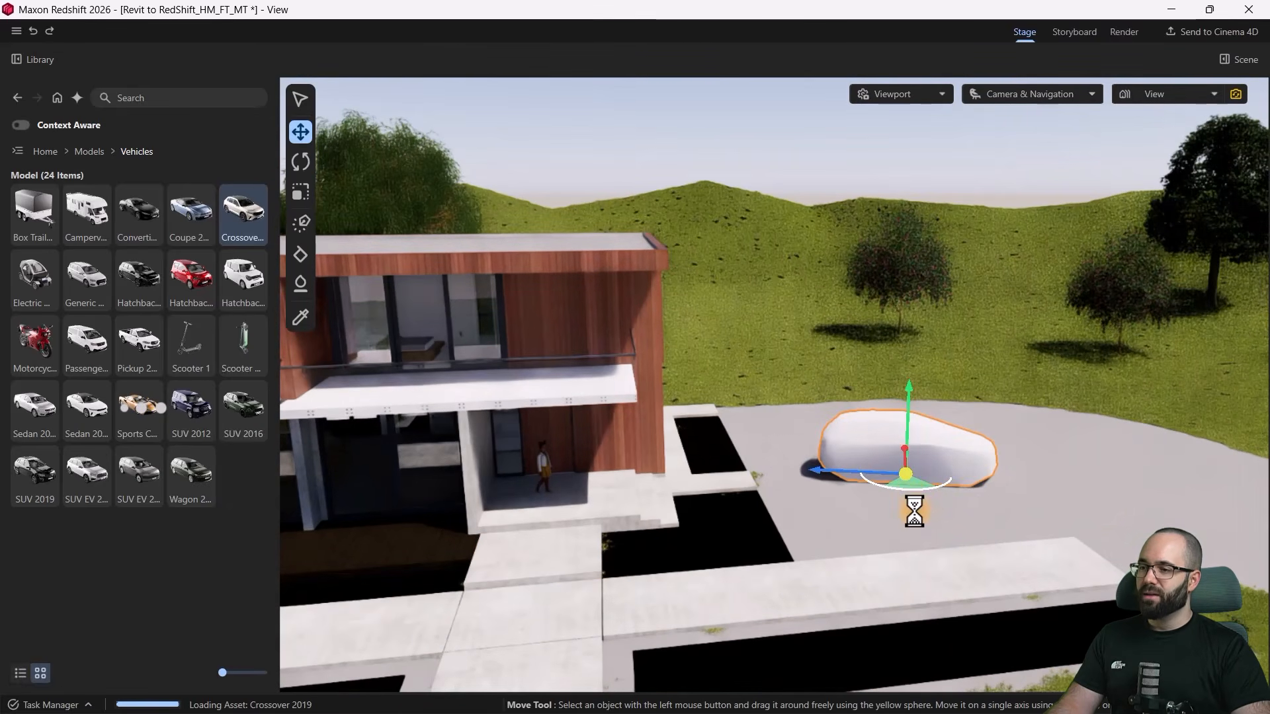
scroll(950, 457, "up", 8)
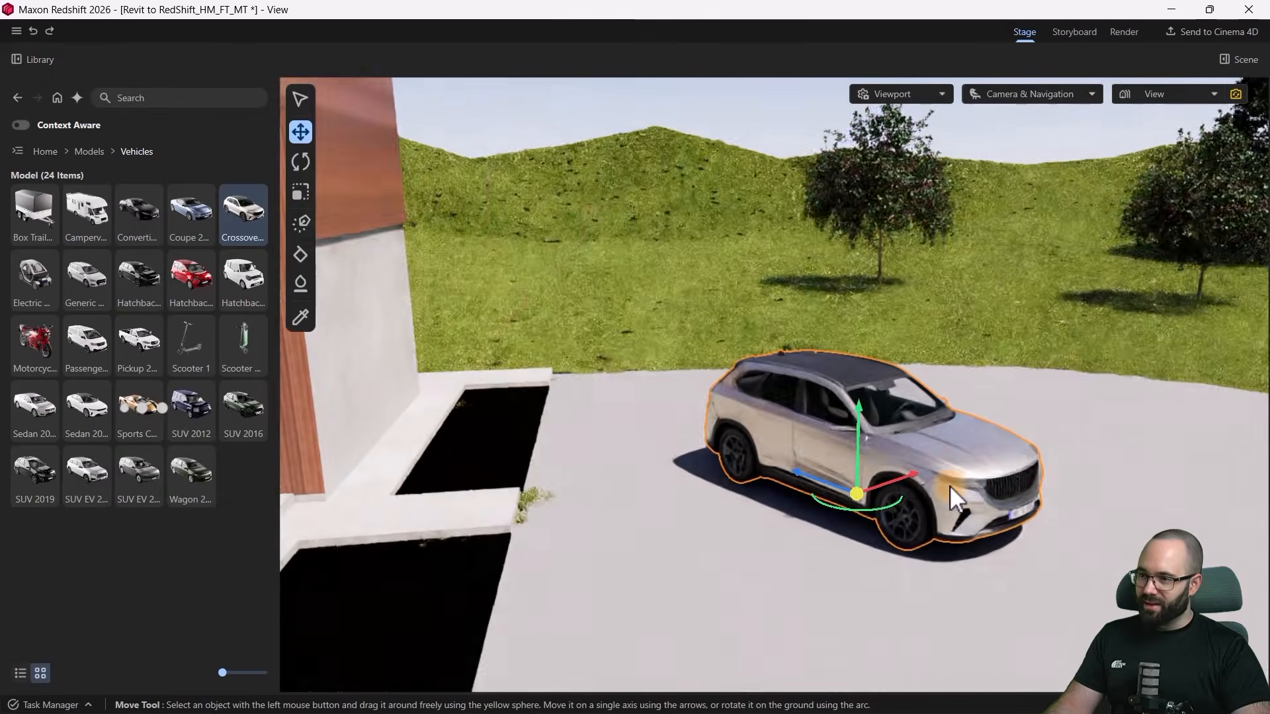
scroll(938, 432, "up", 3)
scroll(773, 384, "down", 4)
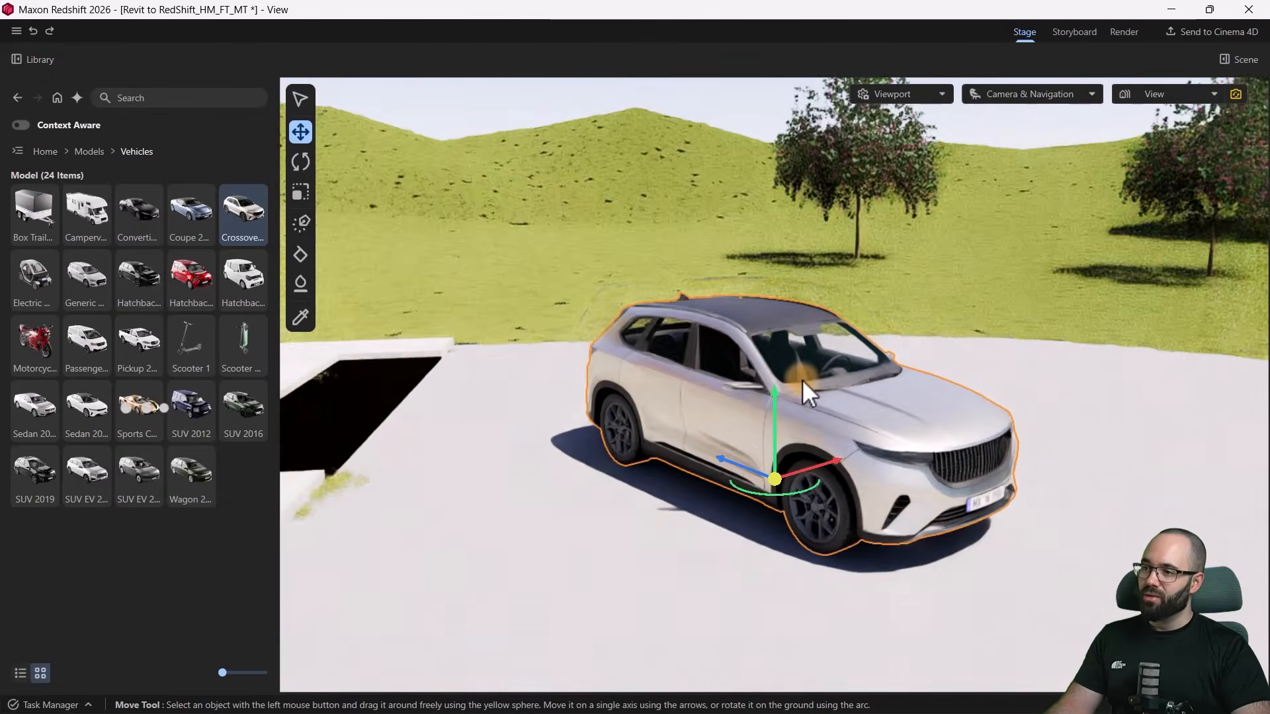
Step: Show the scene's object list and view the parked Crossover 2019 together with the house
left_click(1239, 61)
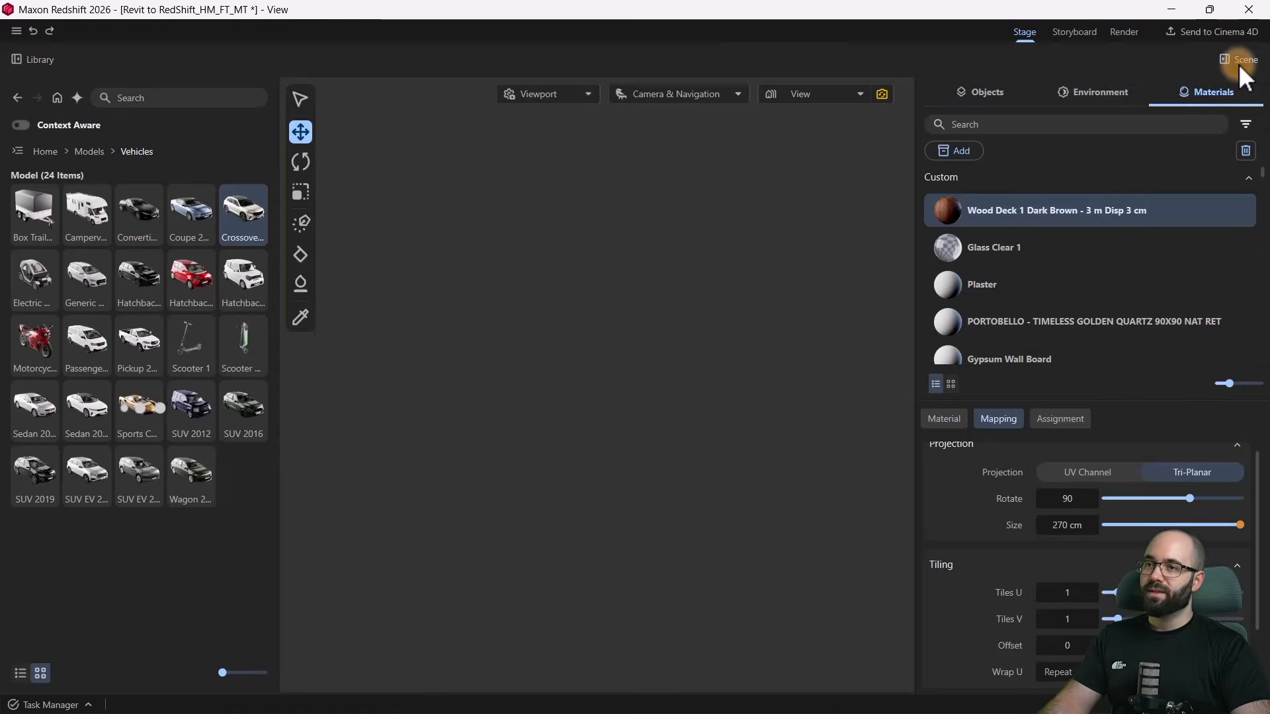
left_click(973, 92)
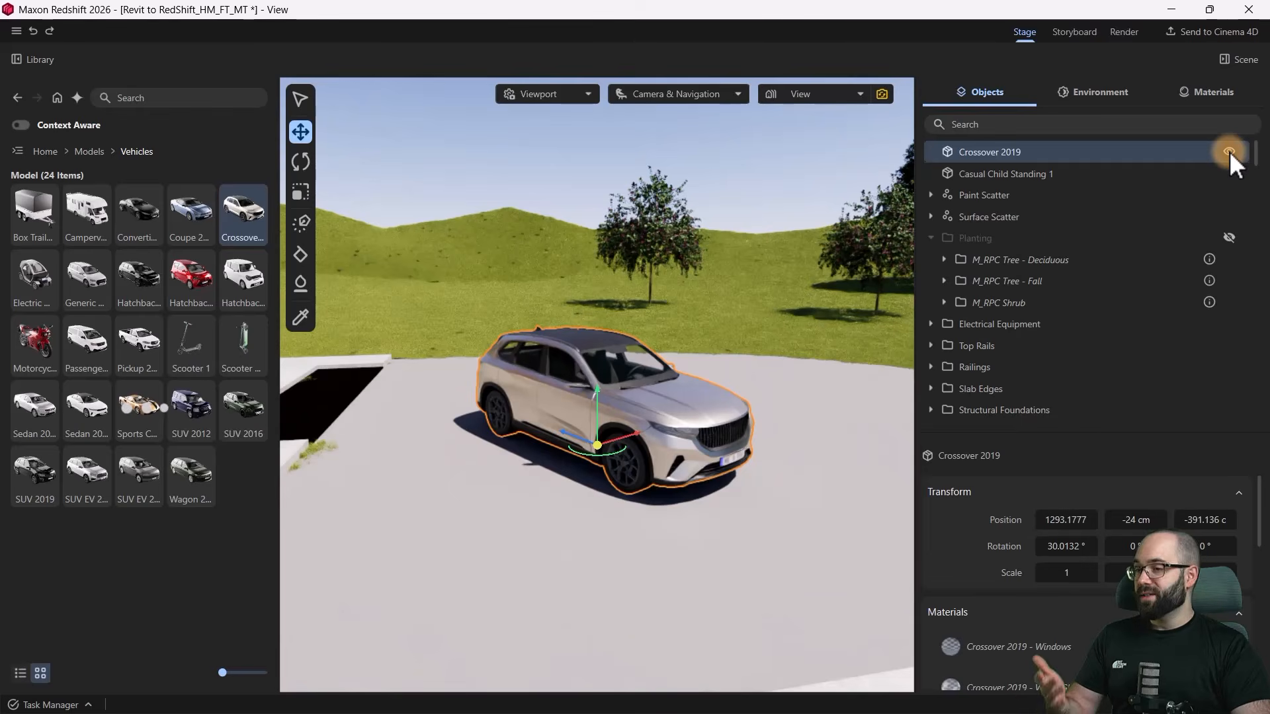
scroll(767, 451, "down", 5)
right_click_drag(783, 410, 687, 478, "alt")
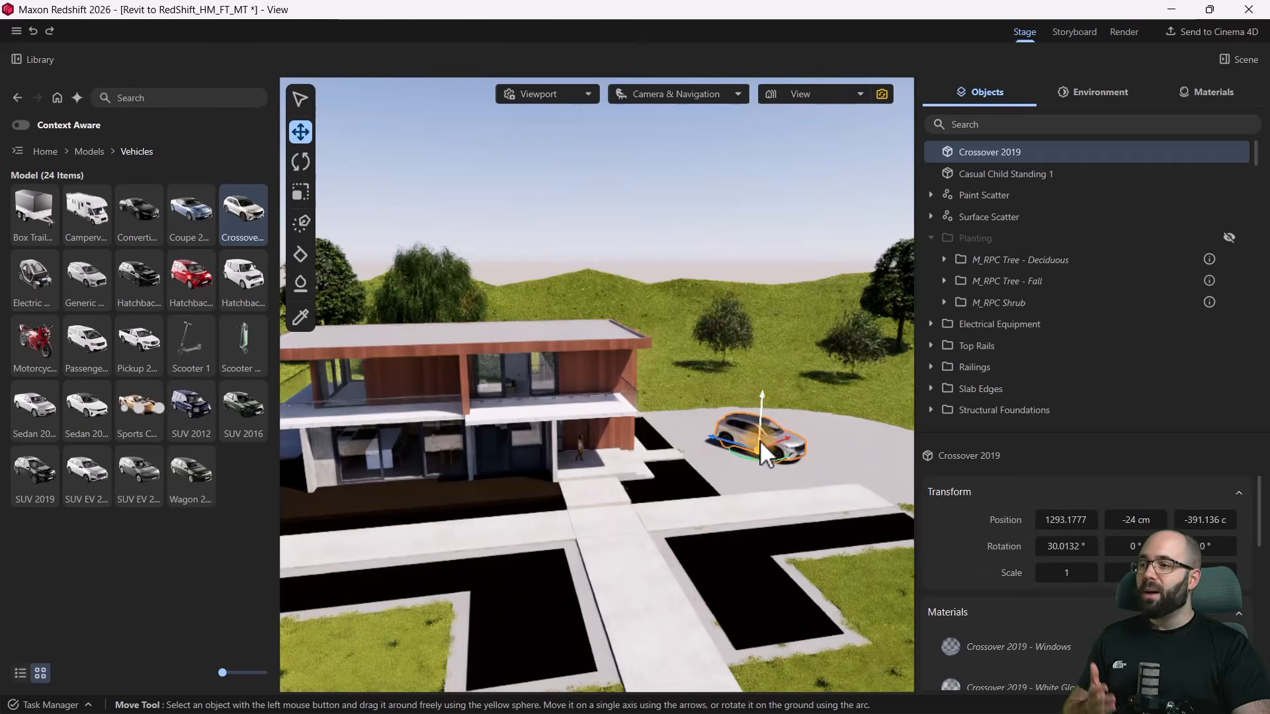
Step: Try a duplicate of the Crossover 2019 on the paving beside the original, delete the copy and clear the selection
scroll(770, 440, "up", 5)
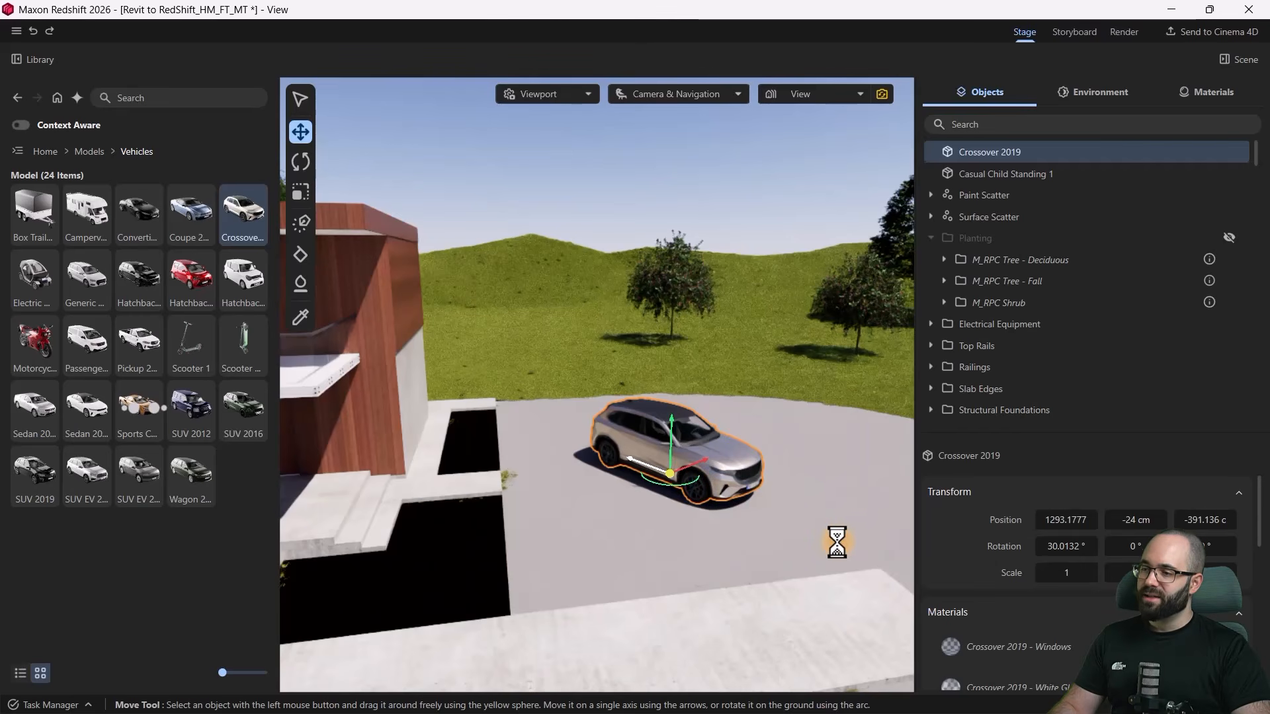
left_click_drag(836, 543, 842, 542, "ctrl")
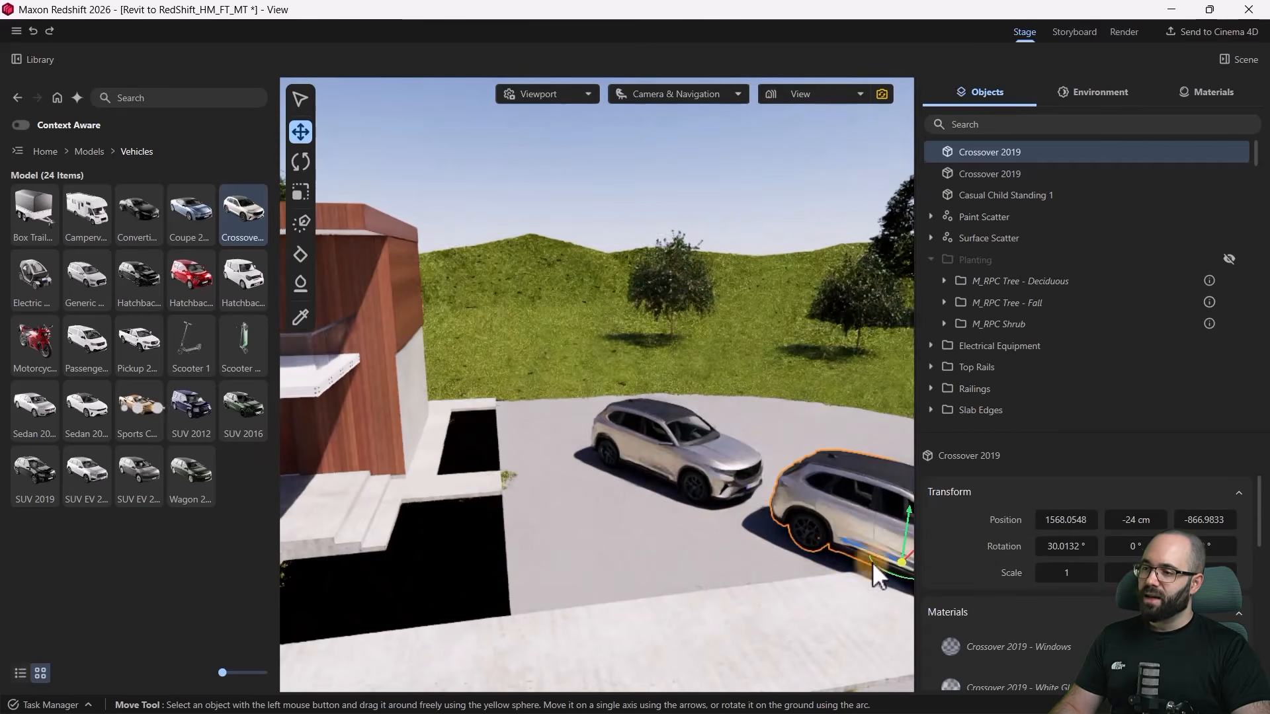
scroll(649, 467, "down", 5)
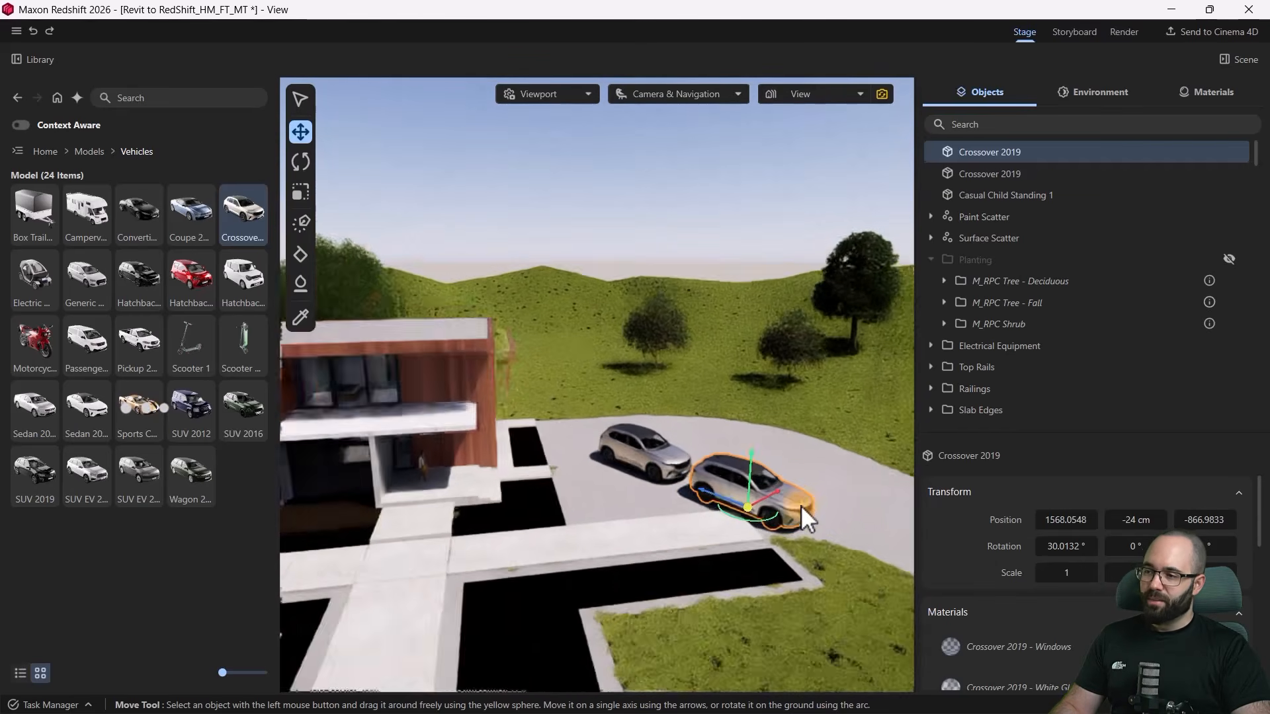
scroll(756, 494, "up", 5)
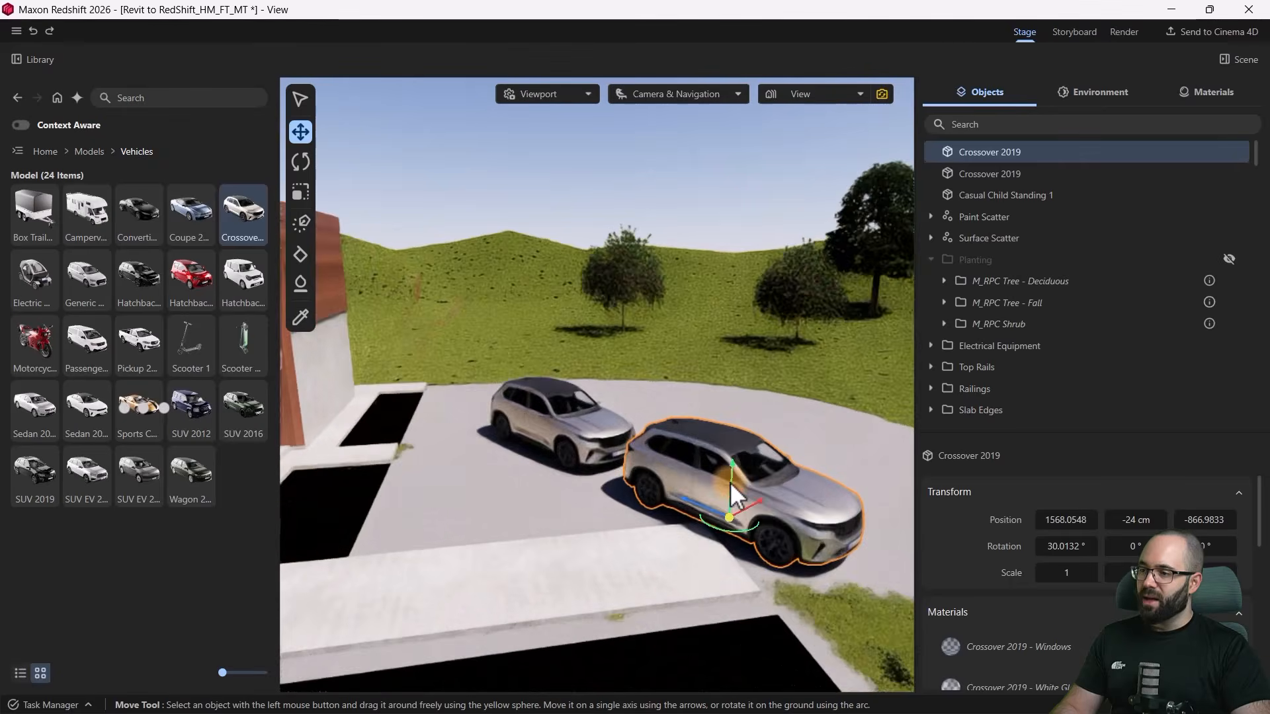
key("Delete")
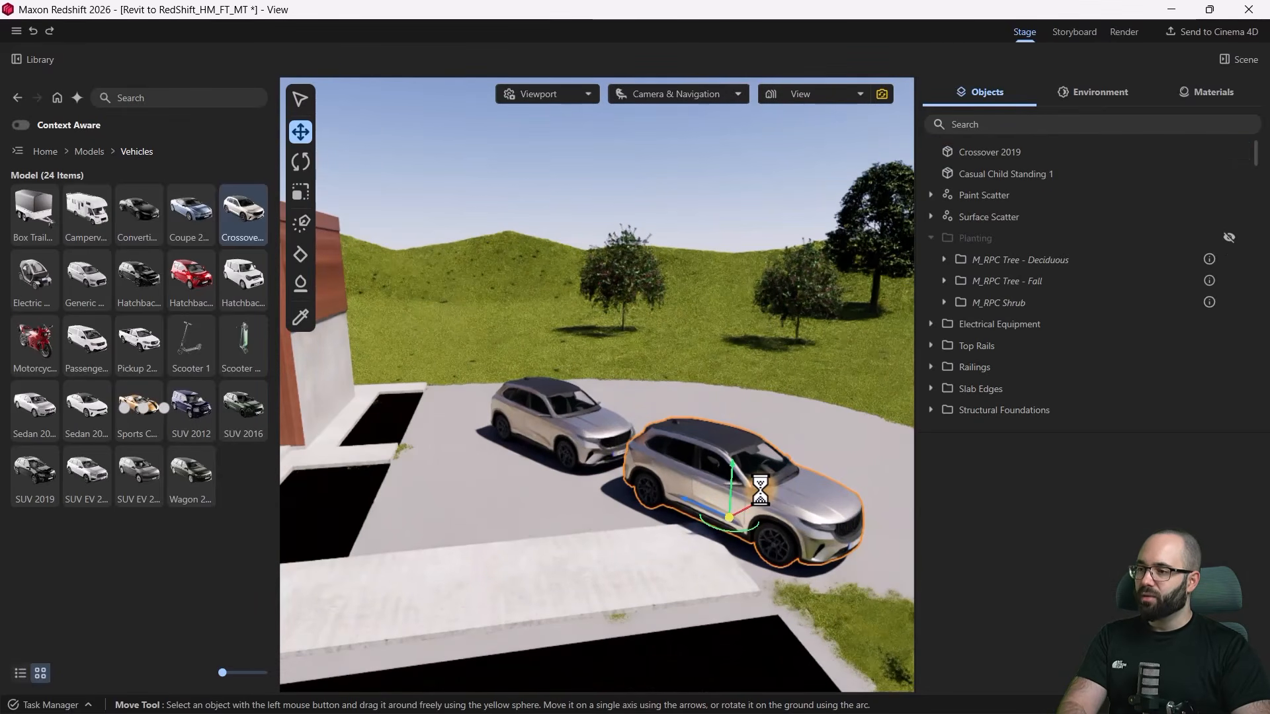
left_click(757, 491)
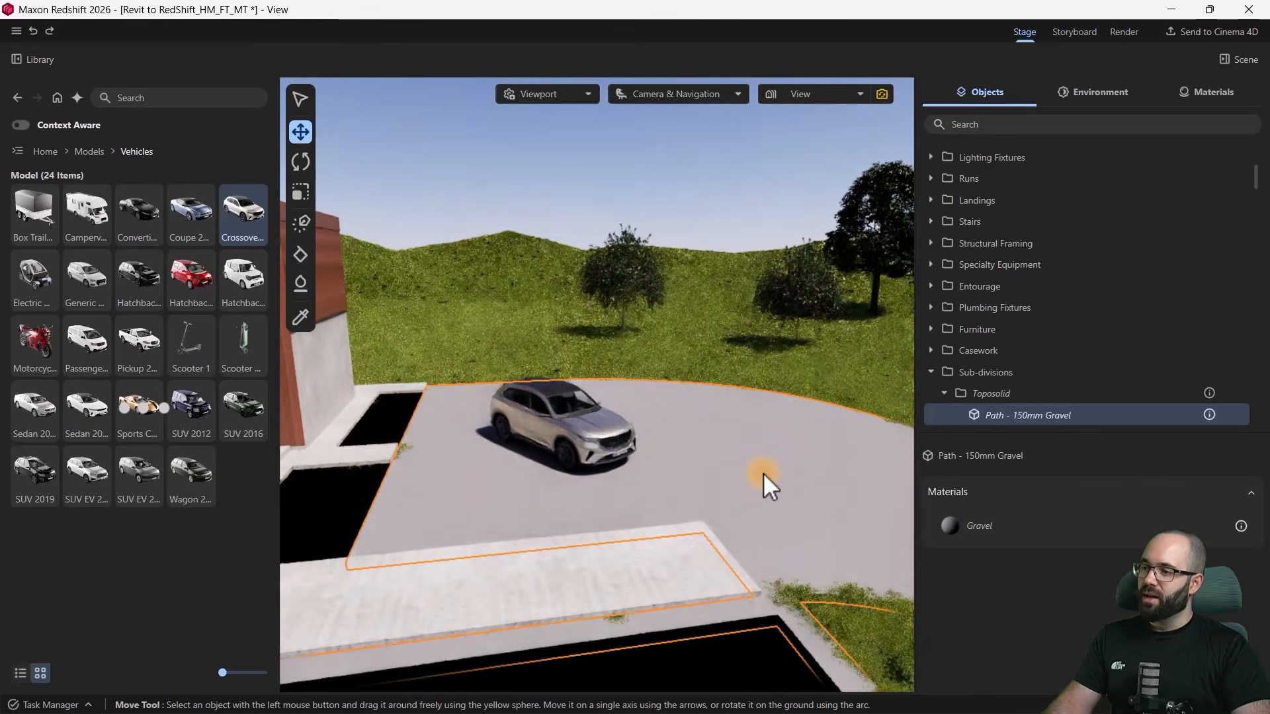
left_click(747, 184)
Step: Place the library's outdoor lounge set with wicker chairs, ottoman, coffee table and round rug on the wooden deck outside the glass doors
scroll(808, 500, "down", 6)
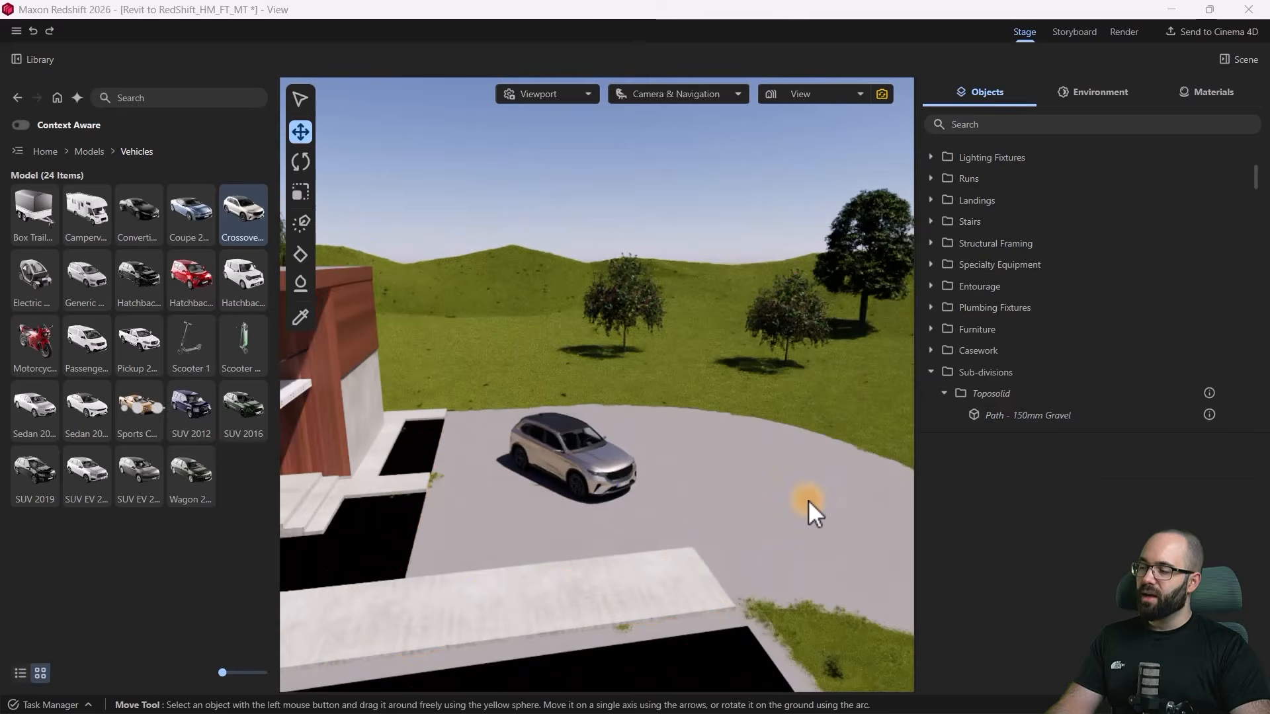
scroll(407, 517, "up", 3)
scroll(407, 518, "up", 5)
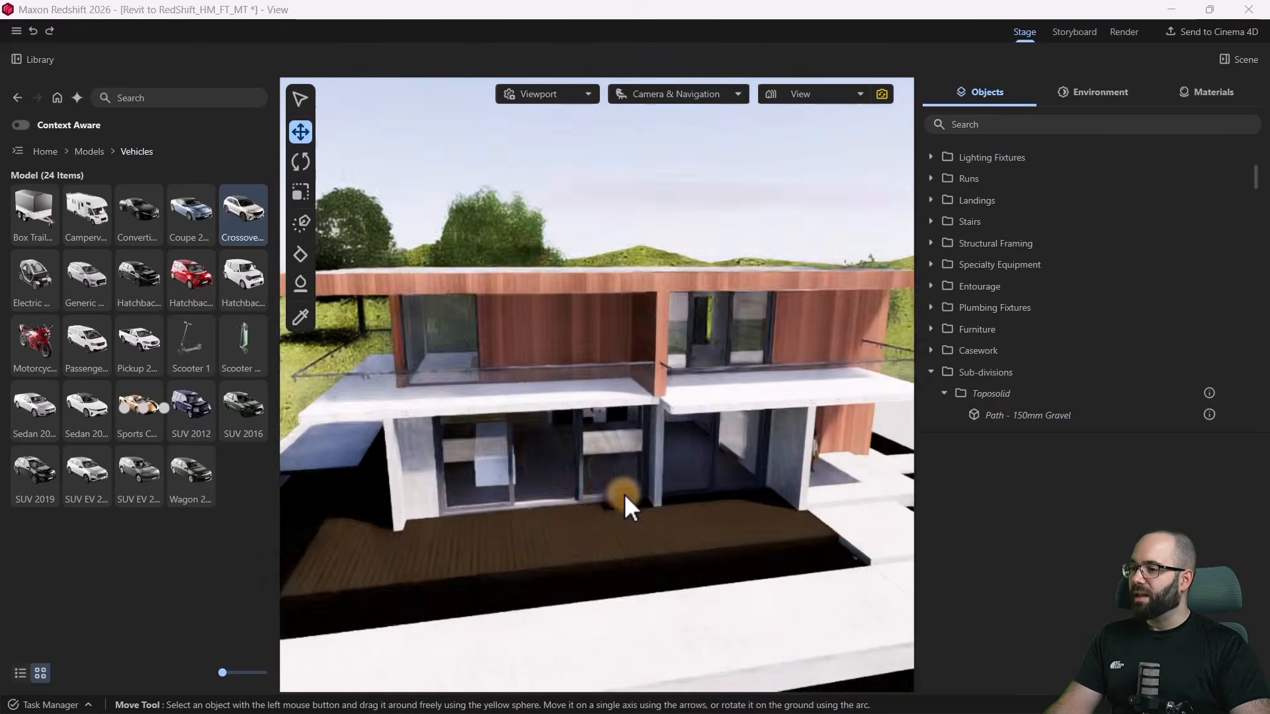
left_click(85, 155)
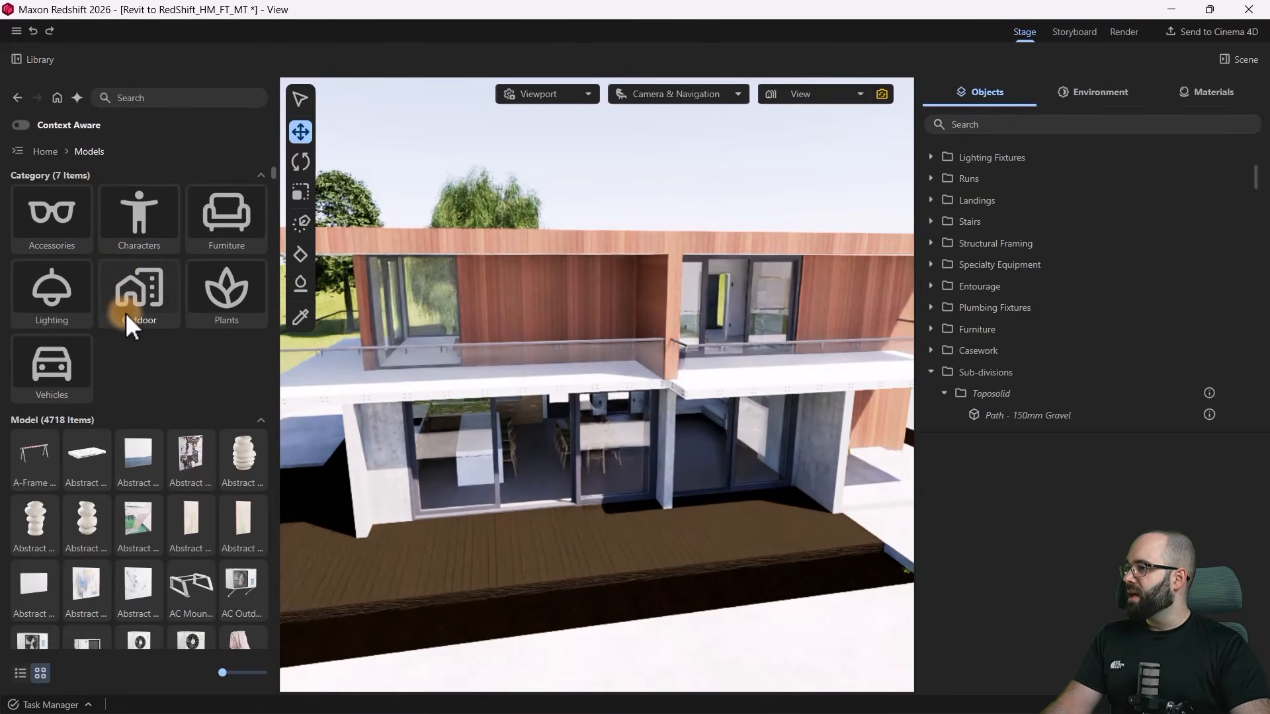
left_click(225, 238)
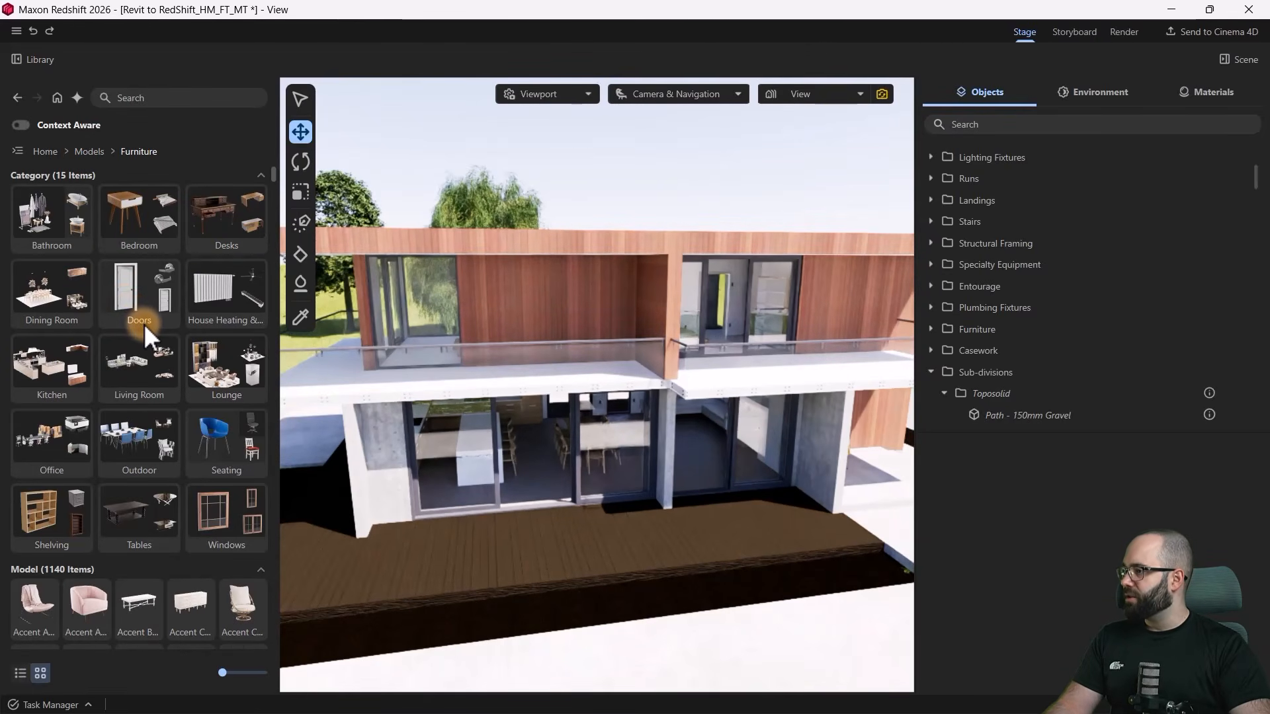
scroll(181, 352, "down", 2)
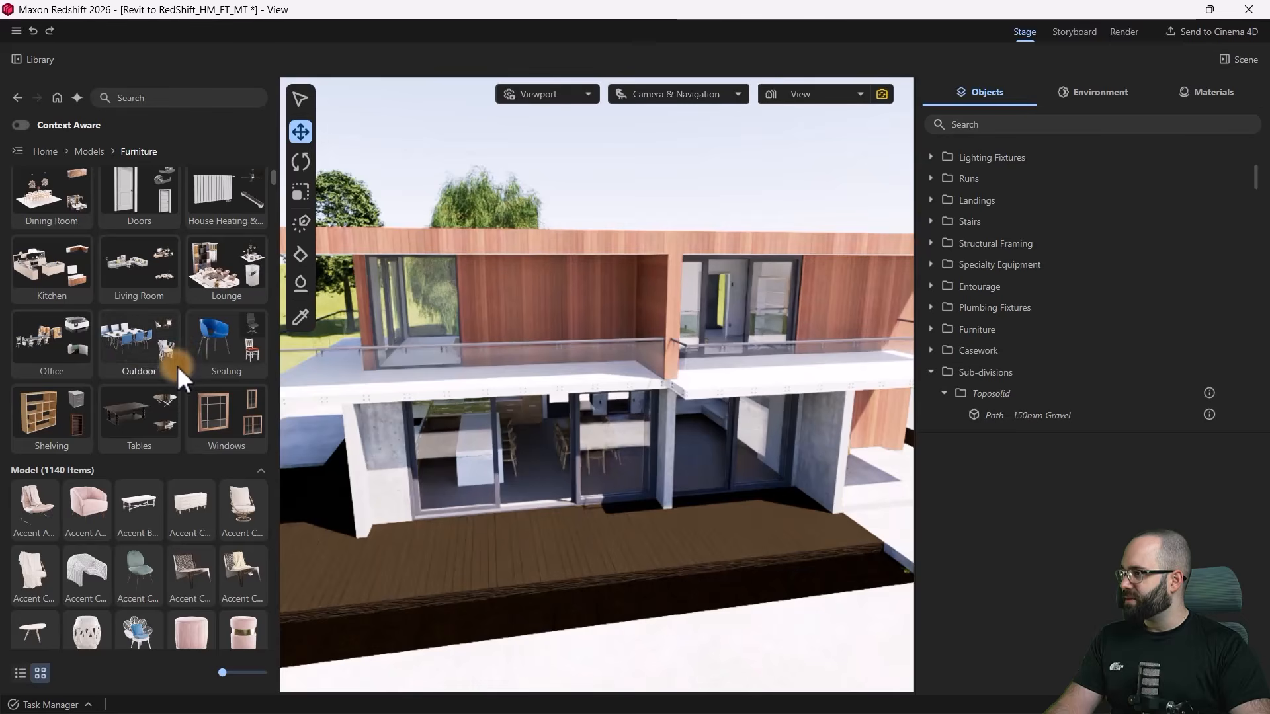
left_click(137, 346)
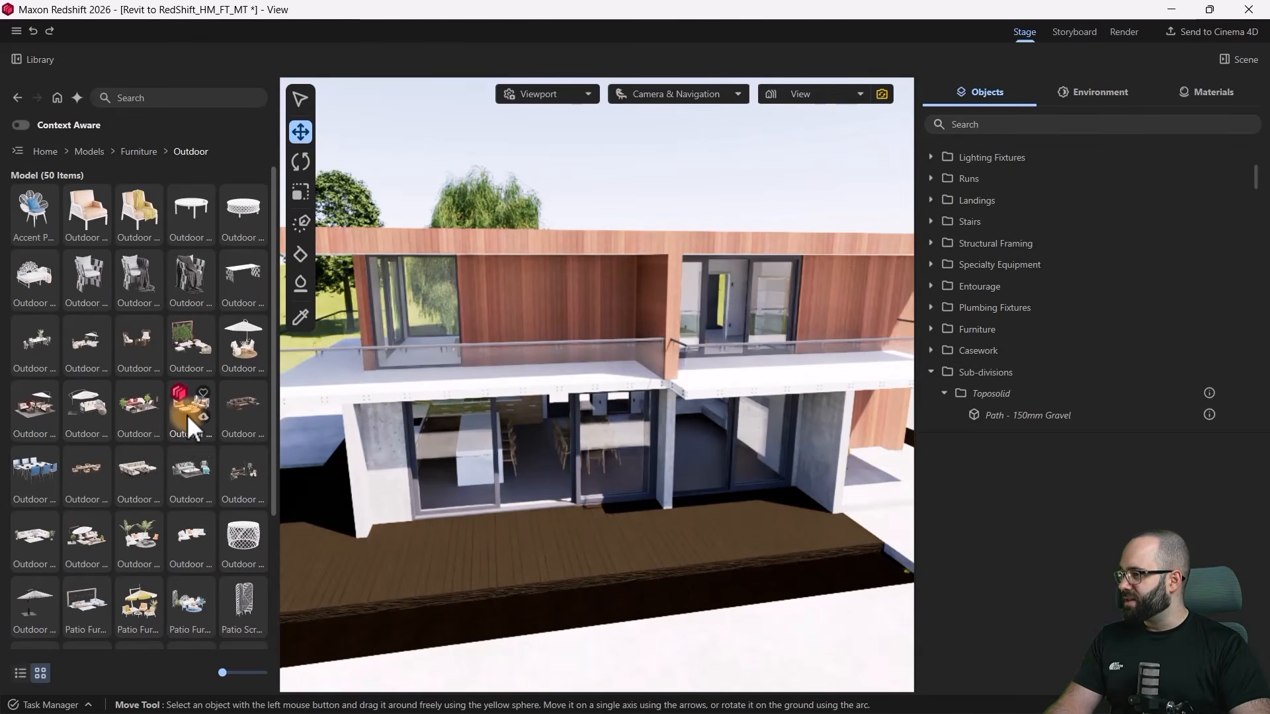
scroll(182, 411, "down", 3)
scroll(200, 359, "up", 3)
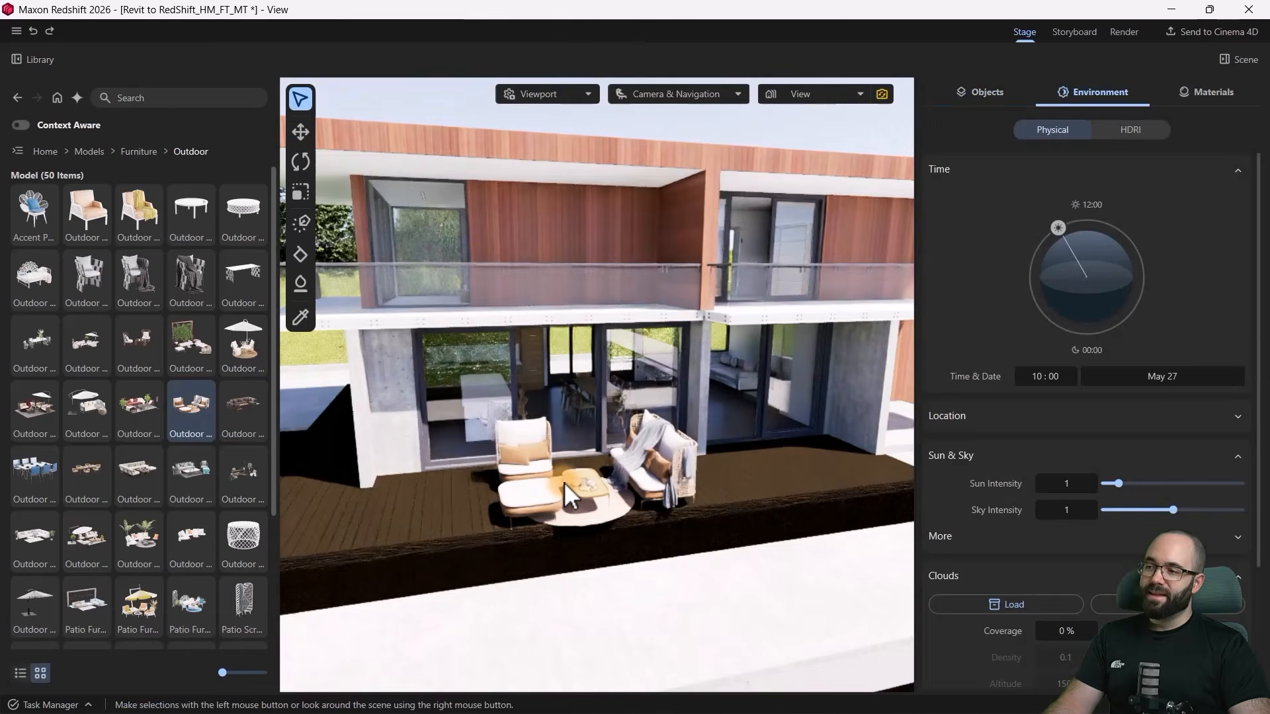
Step: Move the round rug and the ottoman slightly toward the house, away from the deck's edge
scroll(566, 484, "up", 5)
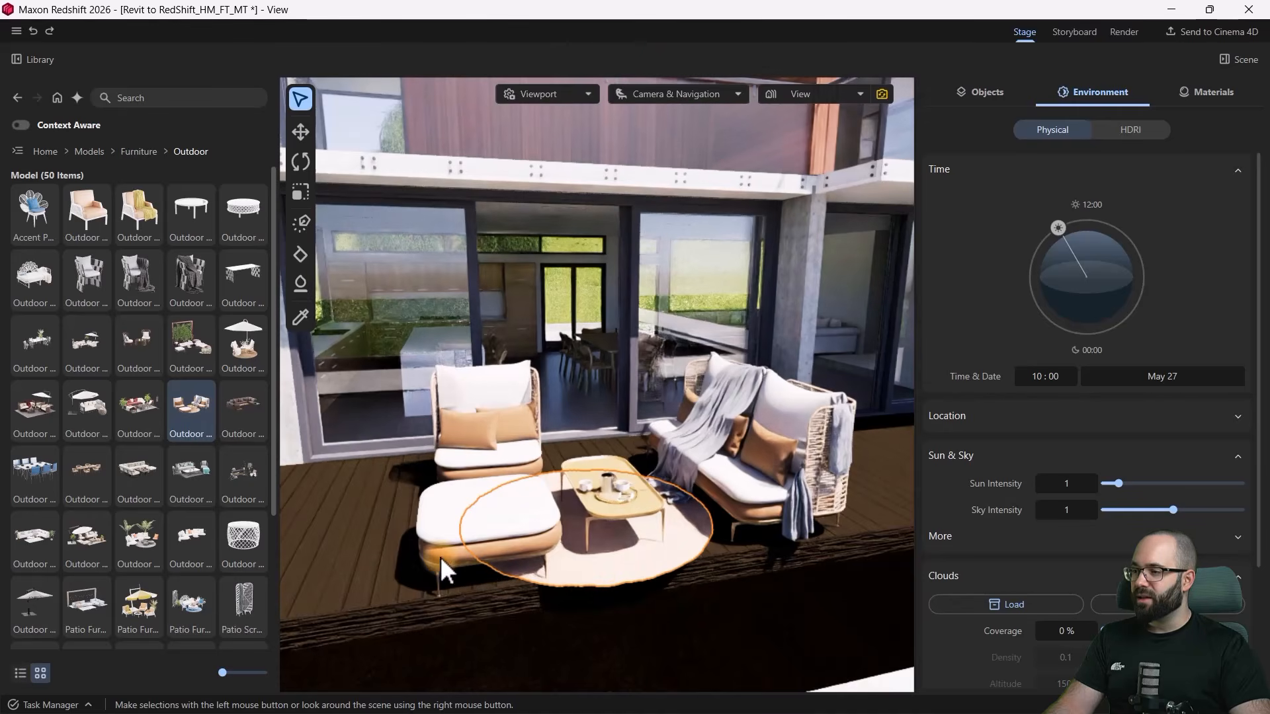
left_click(301, 131)
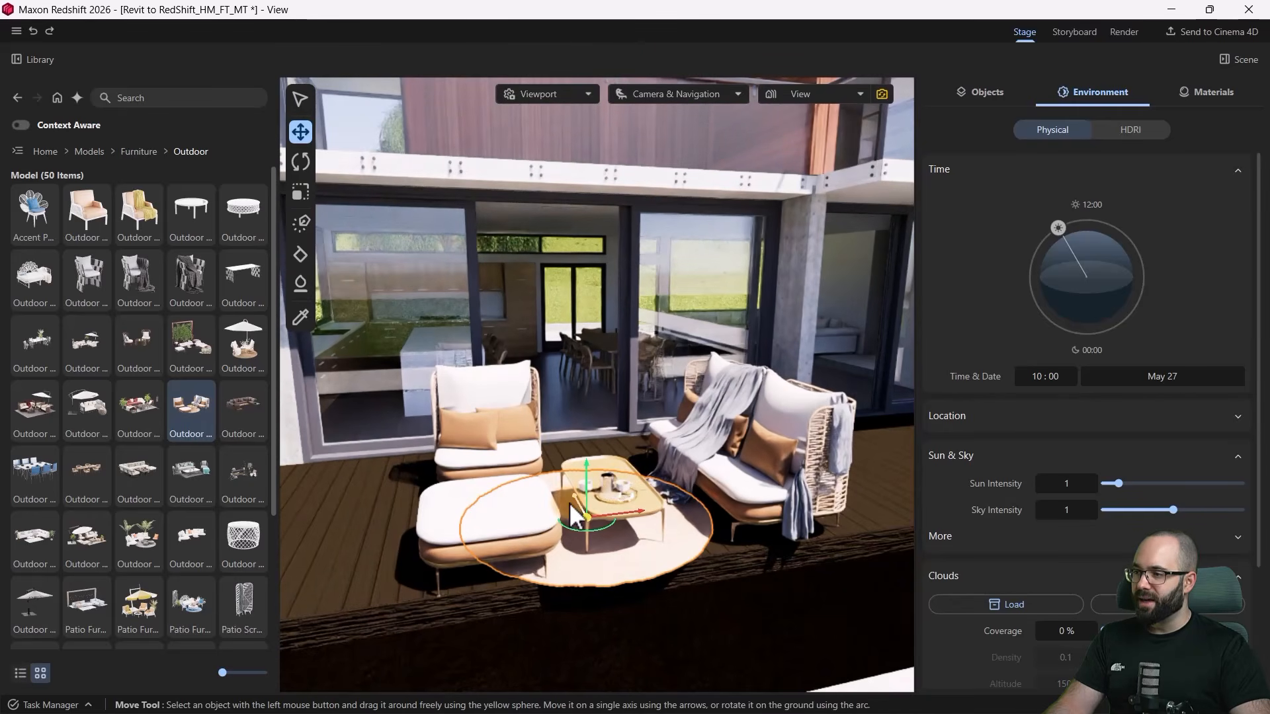
left_click_drag(578, 503, 573, 493)
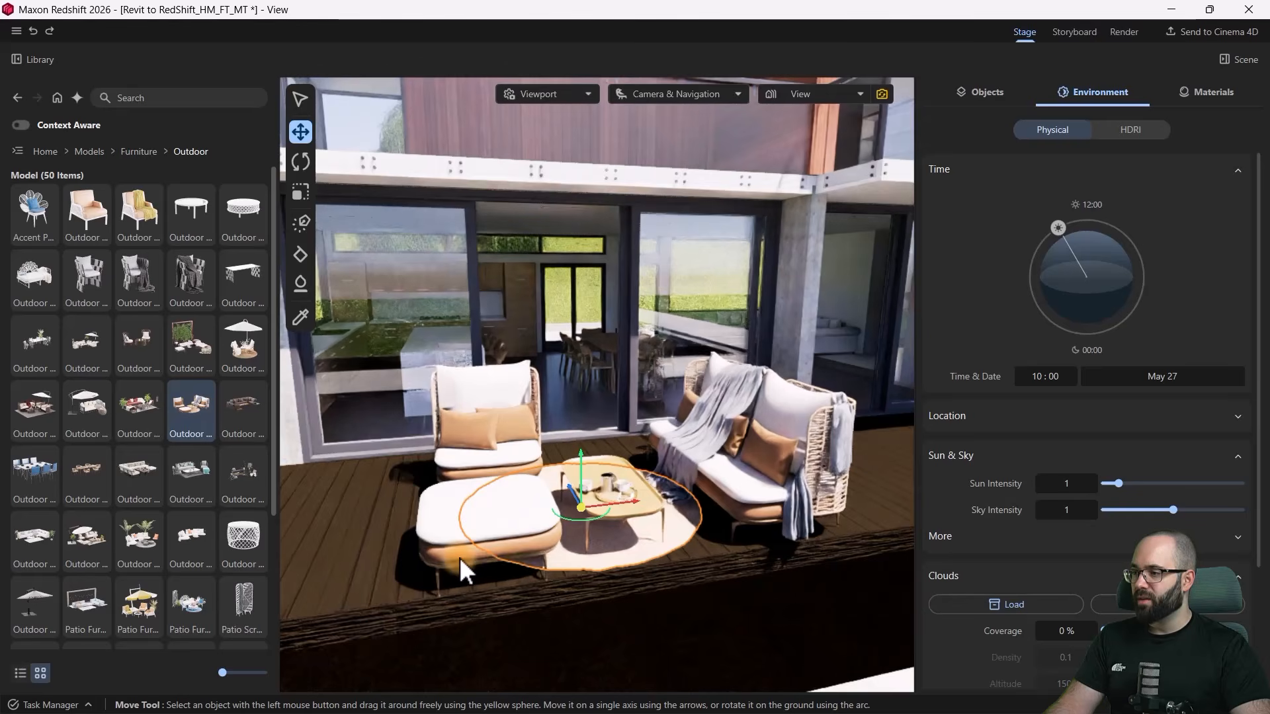
left_click(459, 557)
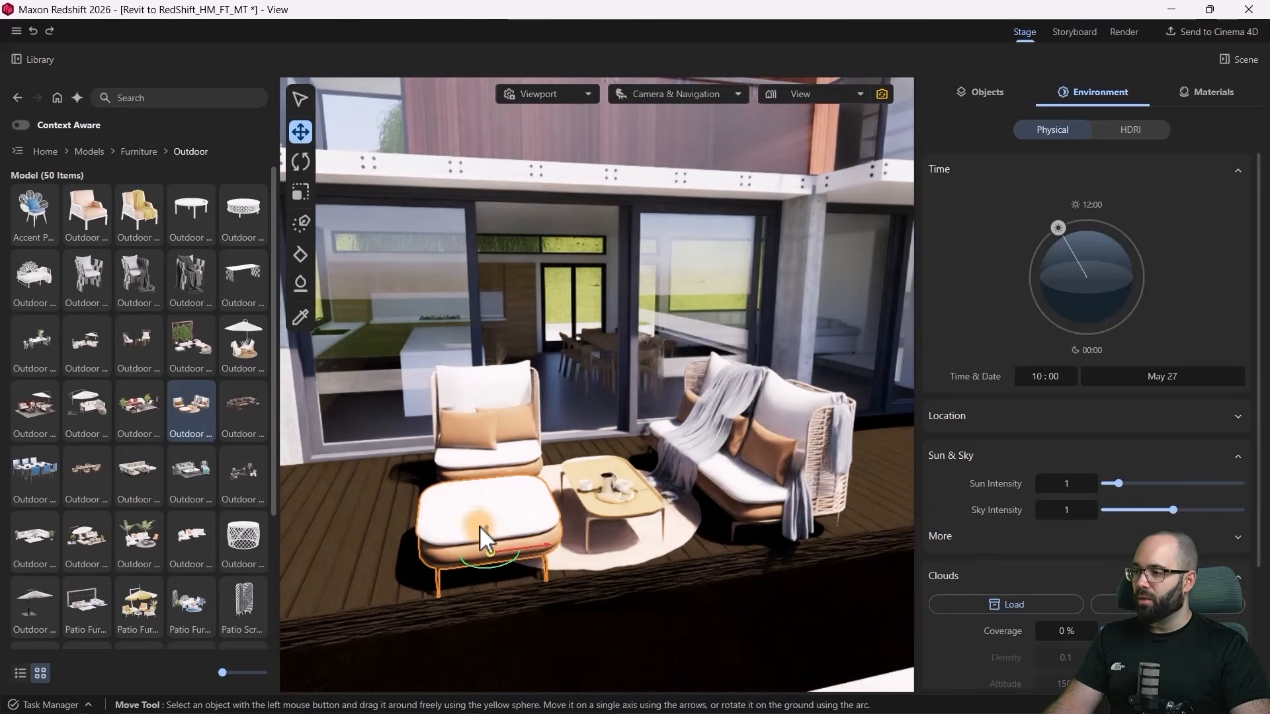
left_click_drag(480, 527, 478, 520)
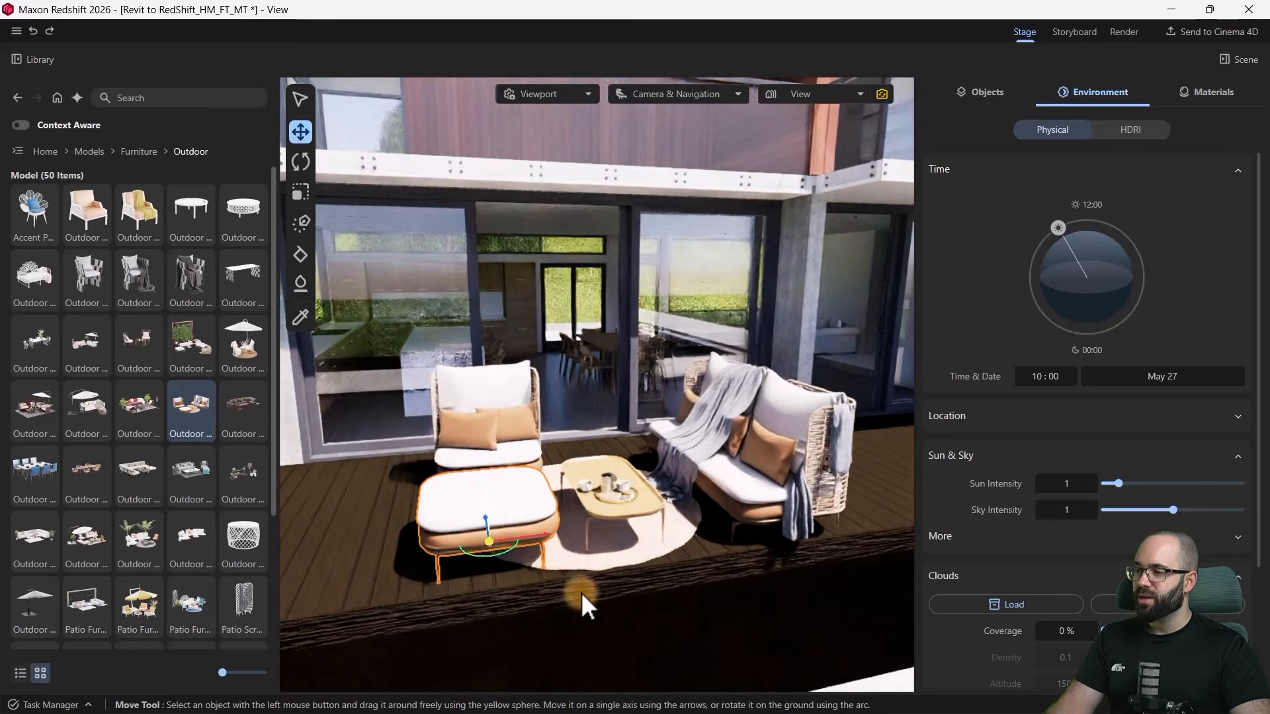
Step: Examine the lounge chair's wicker frame, cushions and knitted throw up close
scroll(482, 541, "down", 5)
scroll(616, 502, "up", 5)
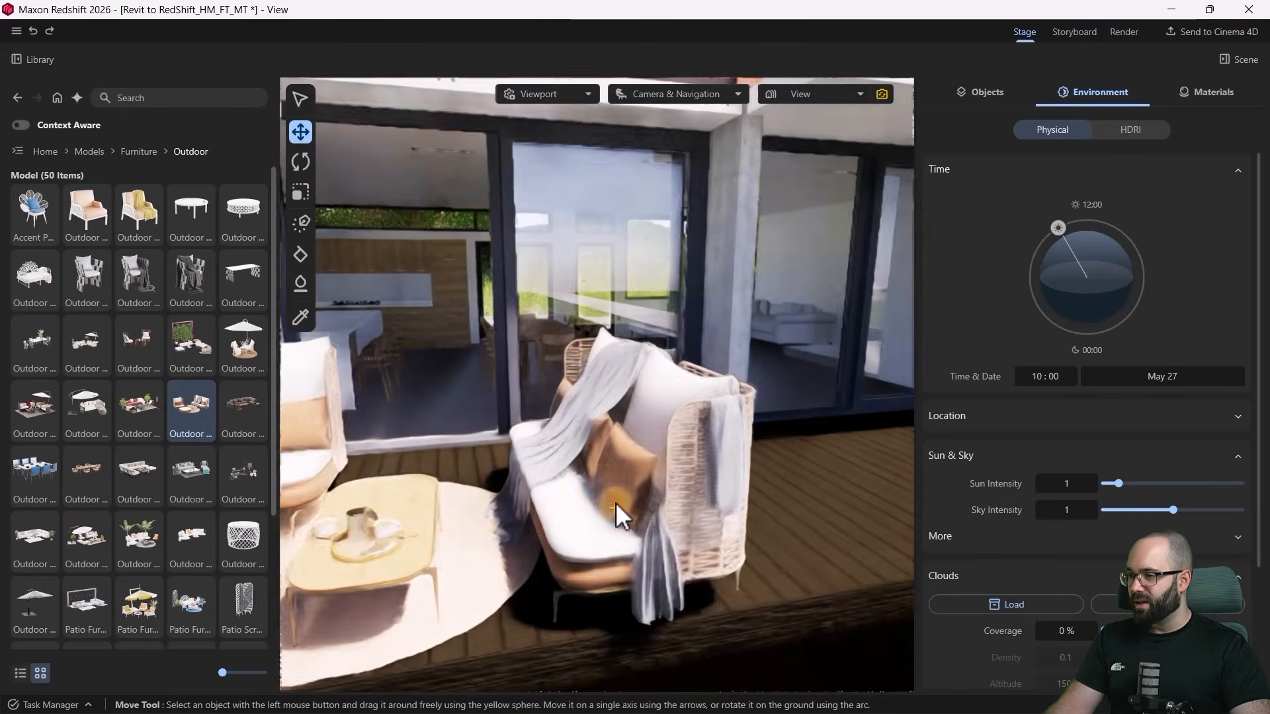
scroll(616, 502, "up", 10)
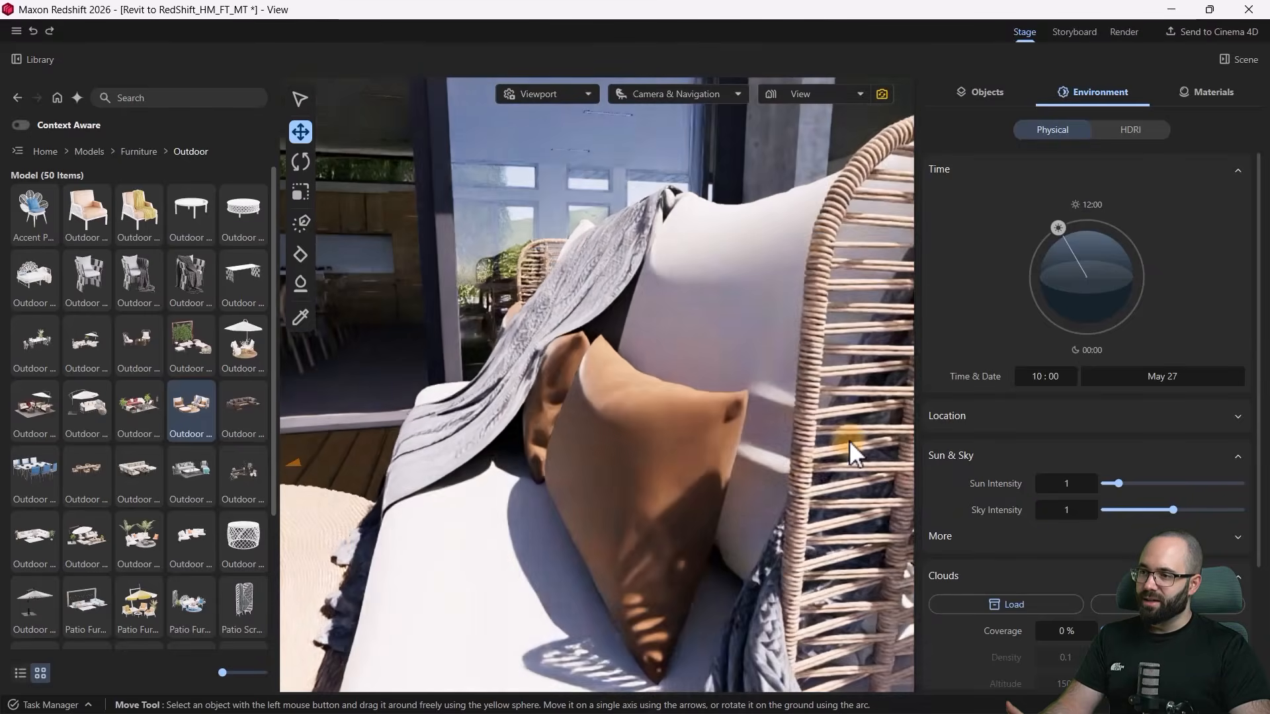
scroll(840, 436, "up", 6)
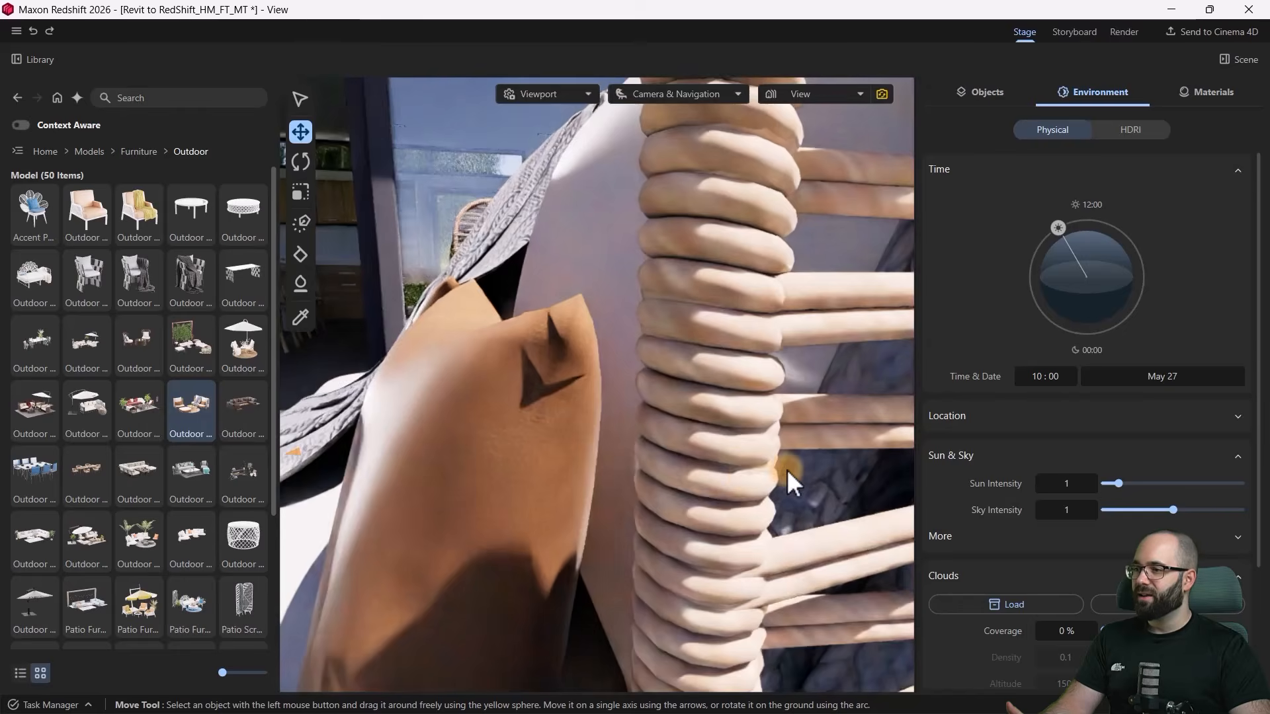
scroll(761, 480, "down", 4)
scroll(648, 426, "up", 8)
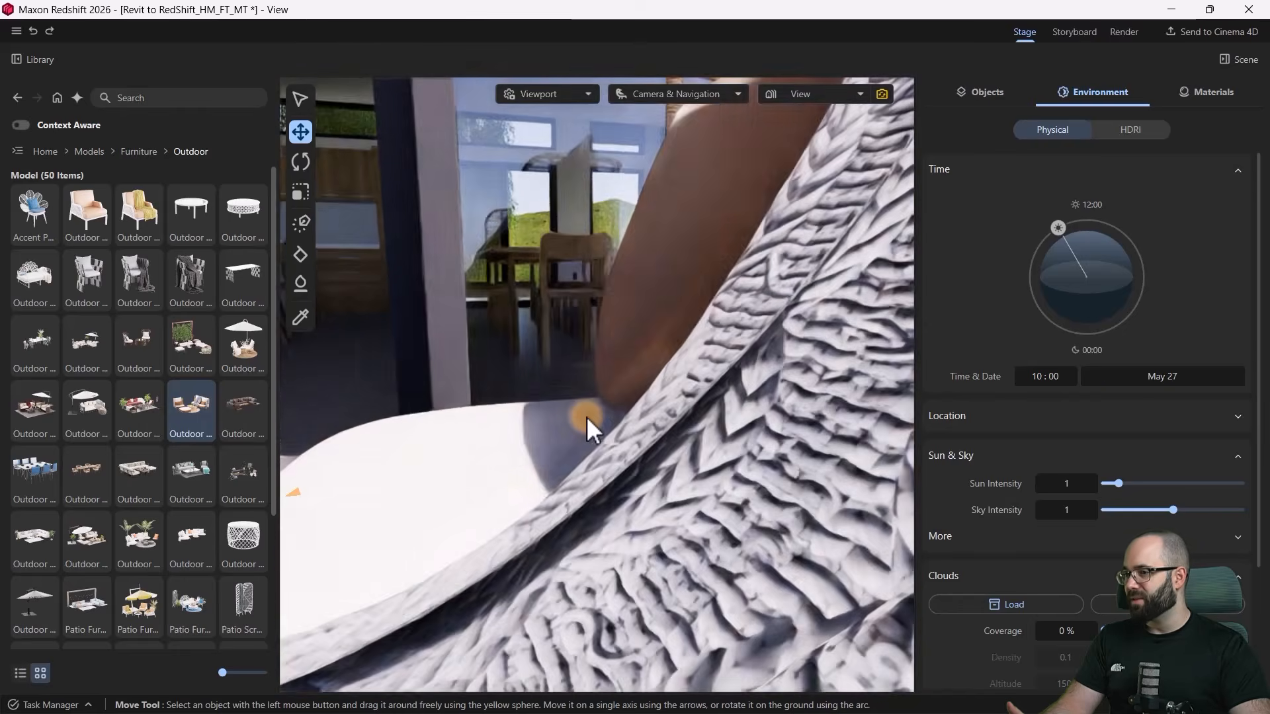
scroll(674, 436, "down", 10)
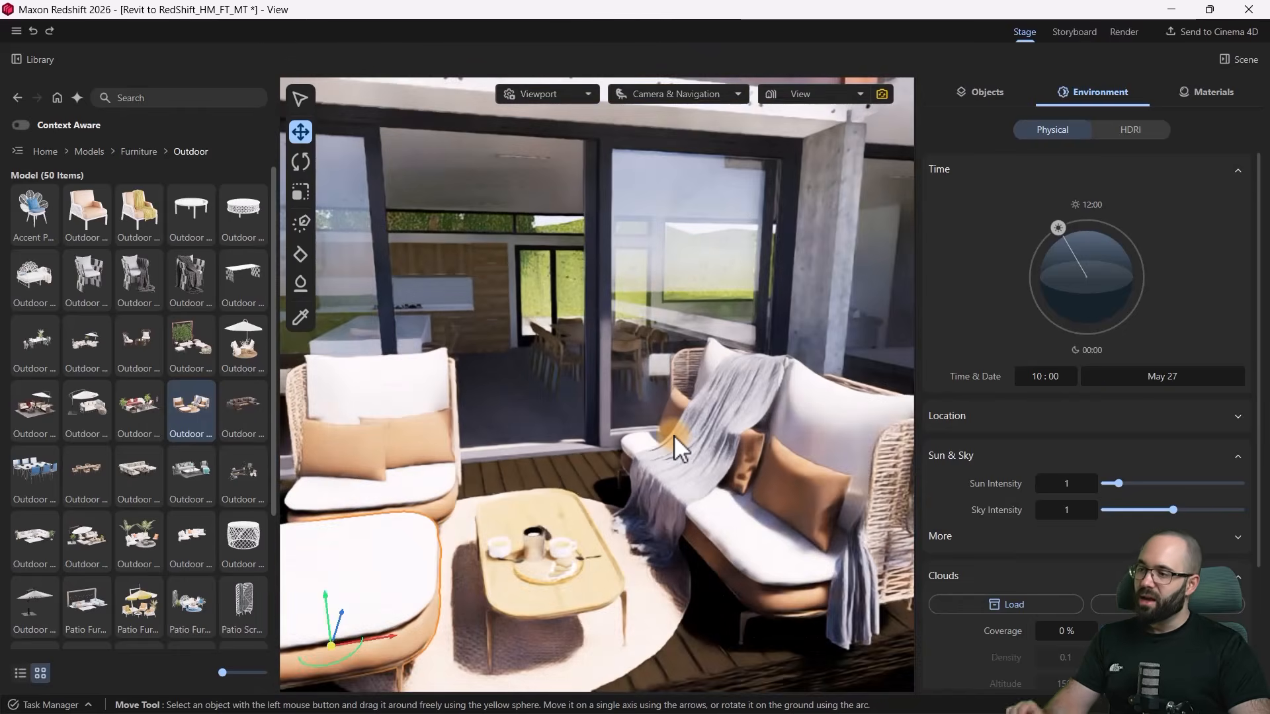
Step: Examine the furnished deck from further away, together with the whole house front
scroll(673, 435, "down", 8)
scroll(615, 431, "up", 4)
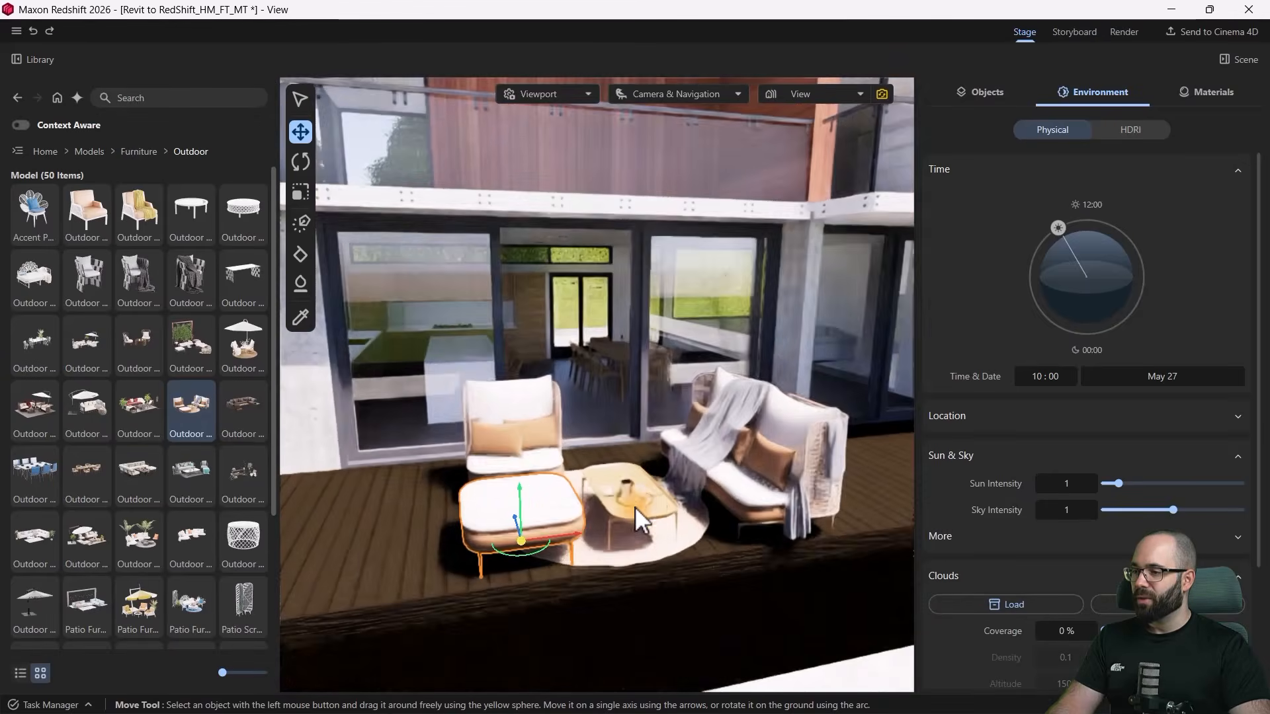
scroll(634, 506, "down", 8)
scroll(643, 466, "up", 2)
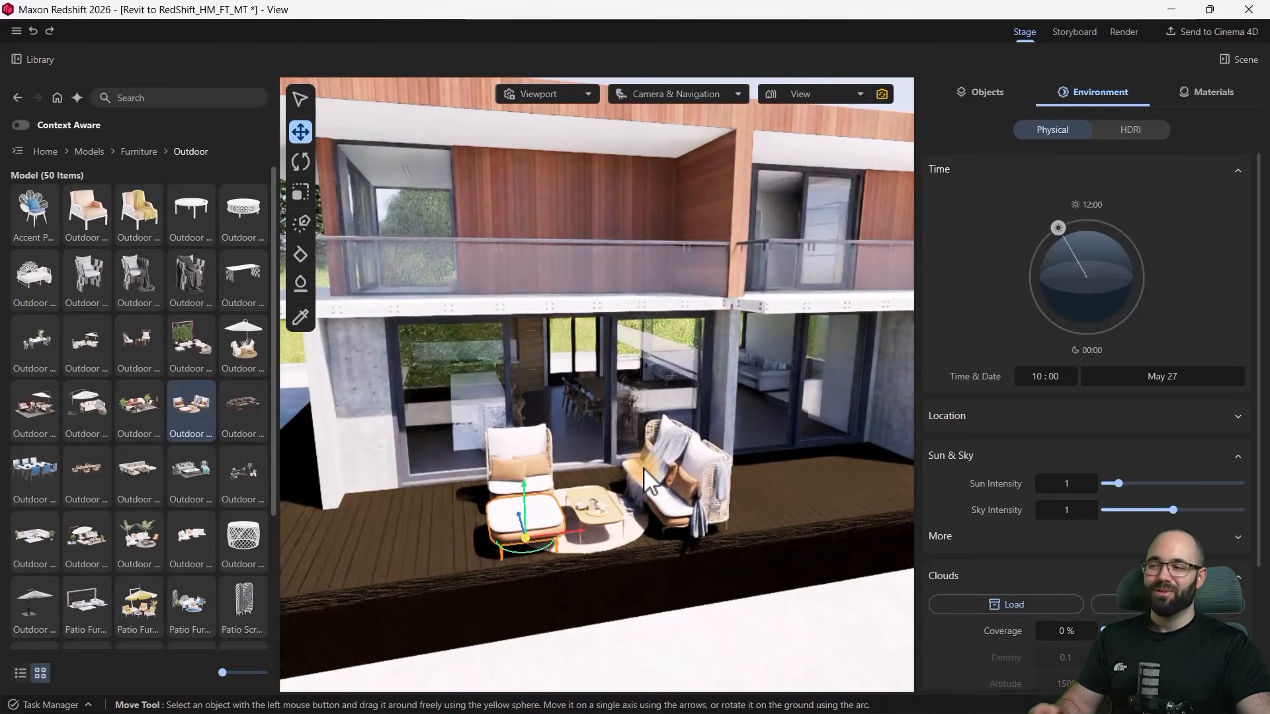
scroll(634, 471, "down", 8)
scroll(513, 479, "up", 3)
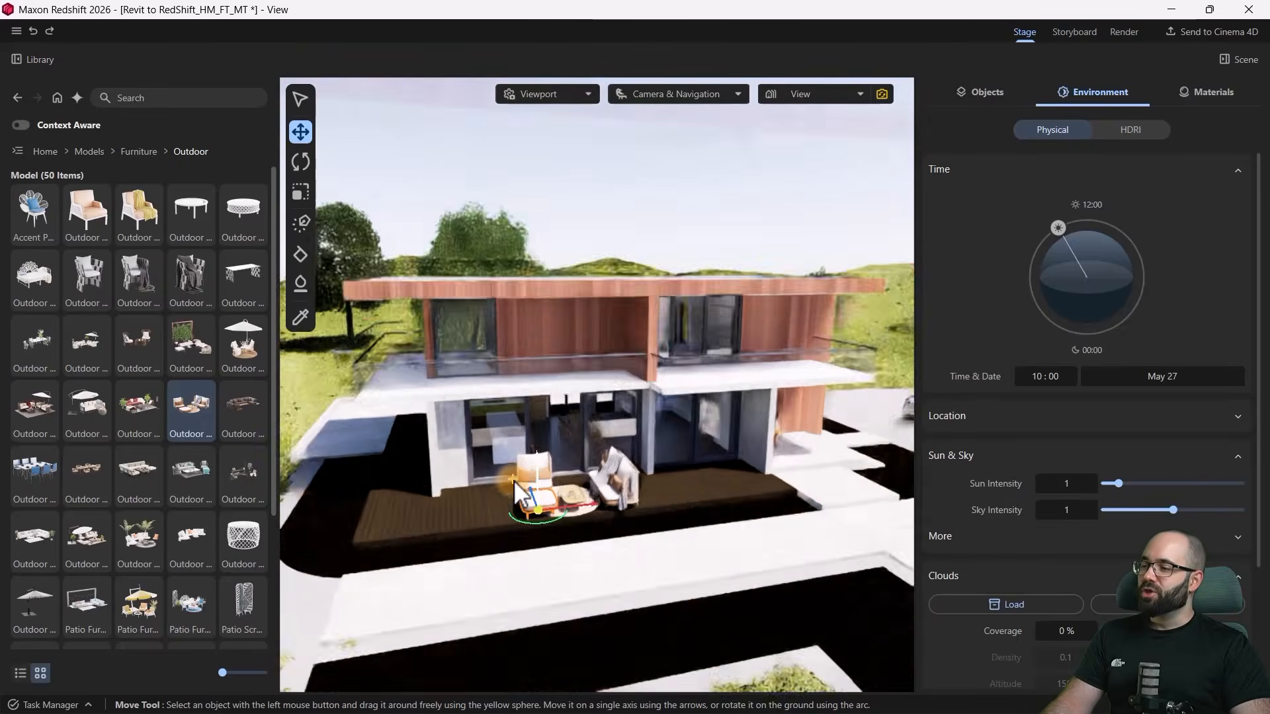
scroll(632, 474, "down", 2)
scroll(633, 474, "up", 2)
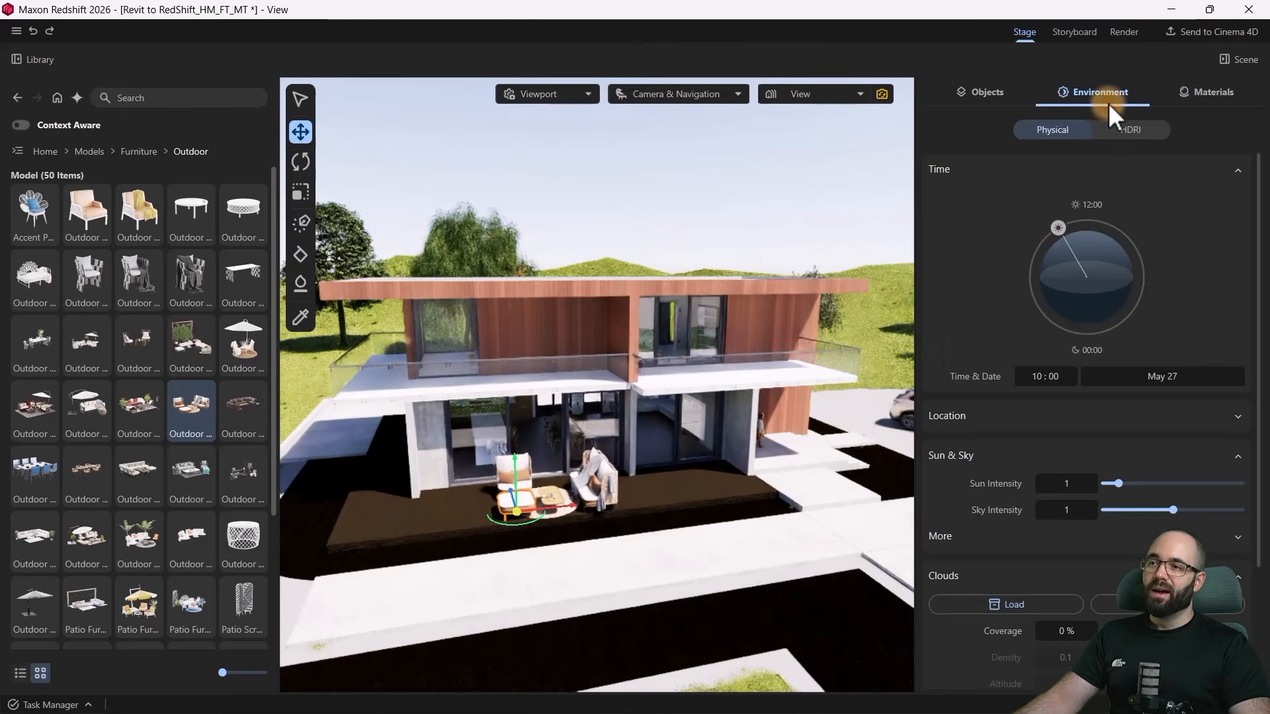
Step: Switch the environment from physical sky to HDRI, return to the selection tool and view the house front from near ground level
left_click(1237, 62)
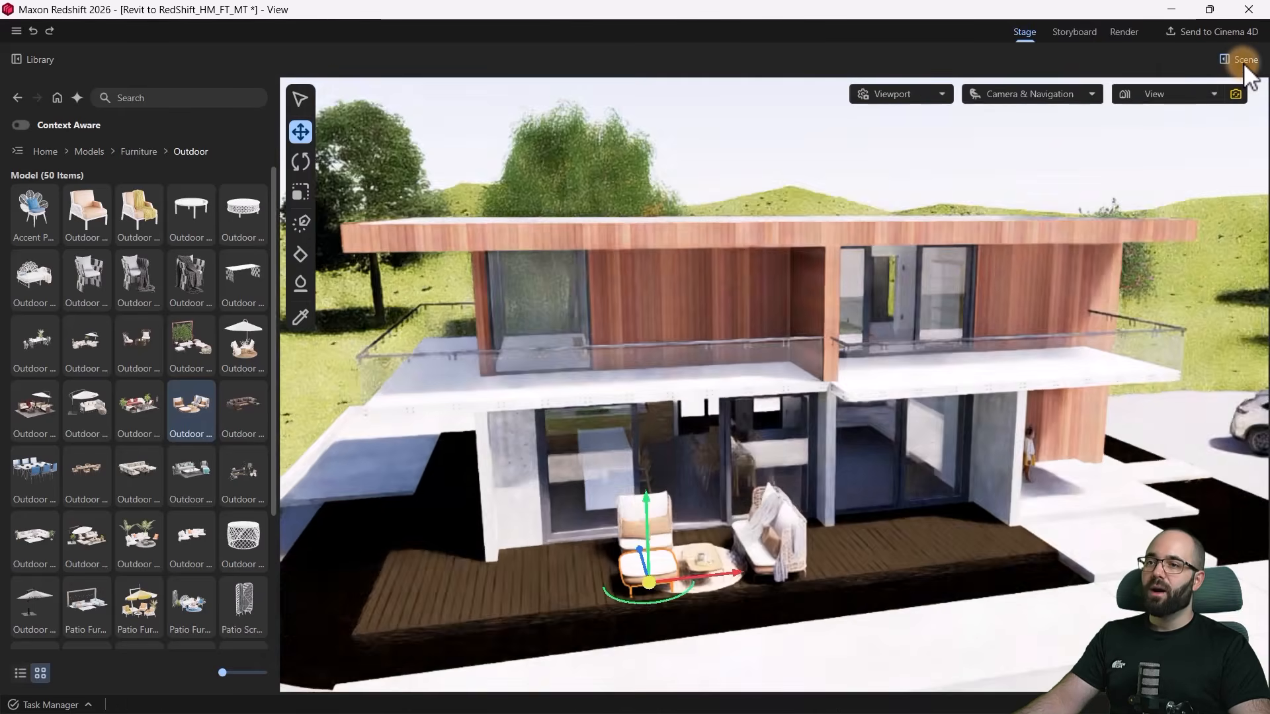
left_click(1243, 62)
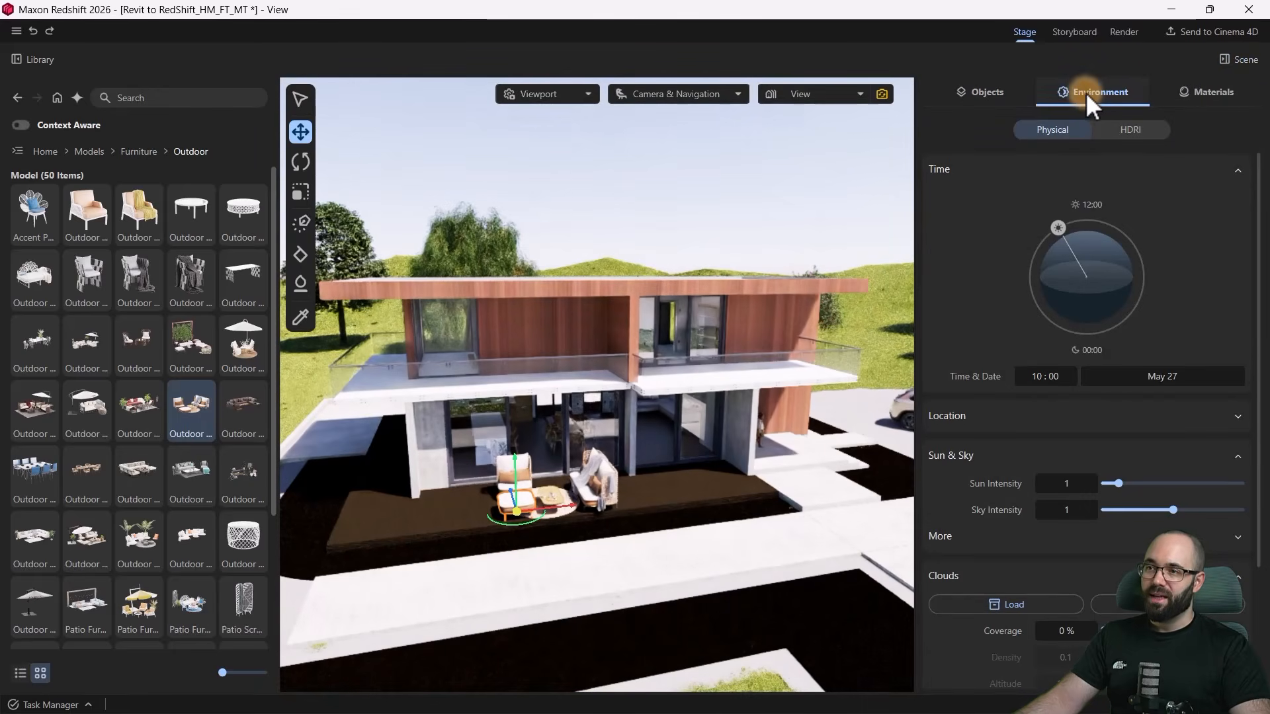
left_click(1109, 131)
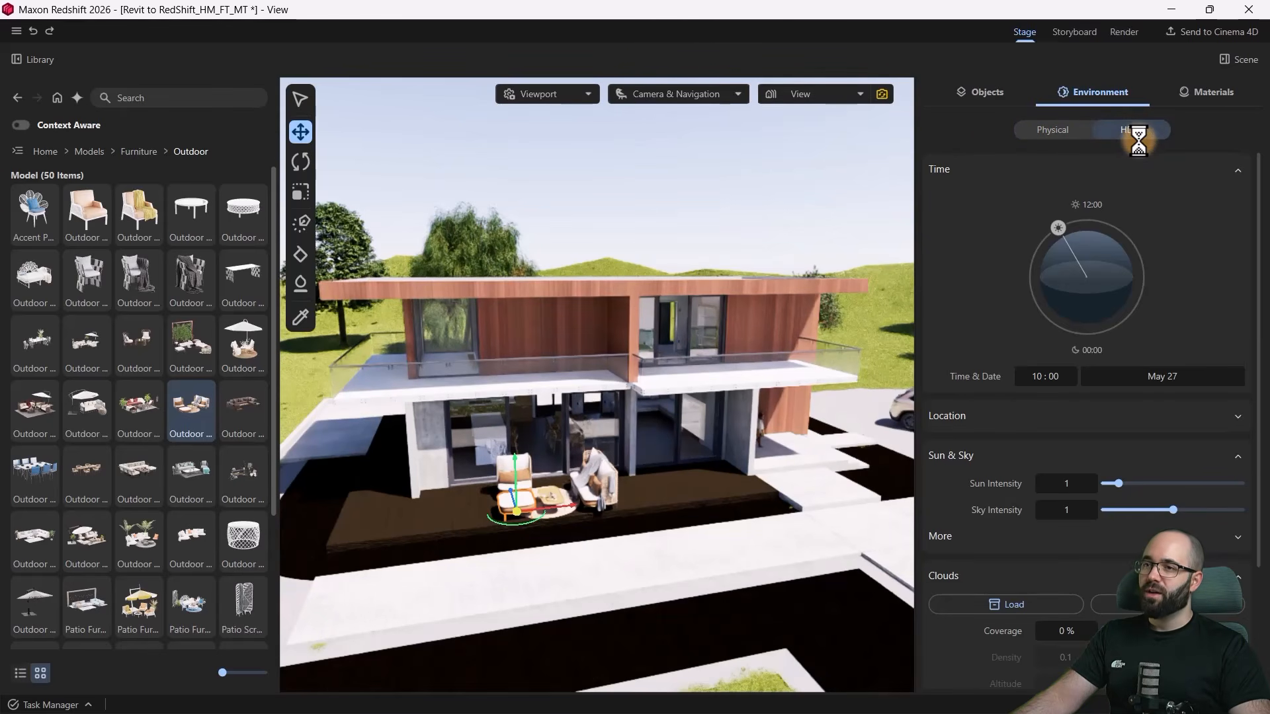
left_click(303, 100)
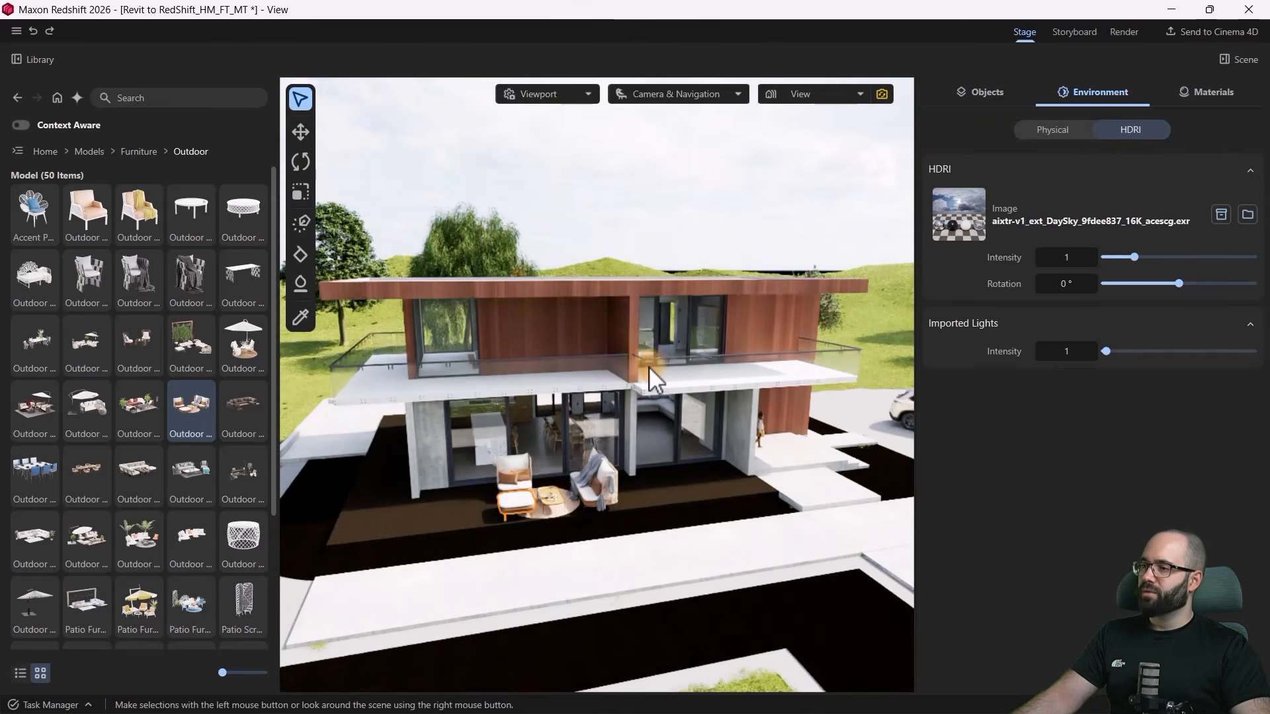
left_click_drag(649, 366, 641, 304, "alt")
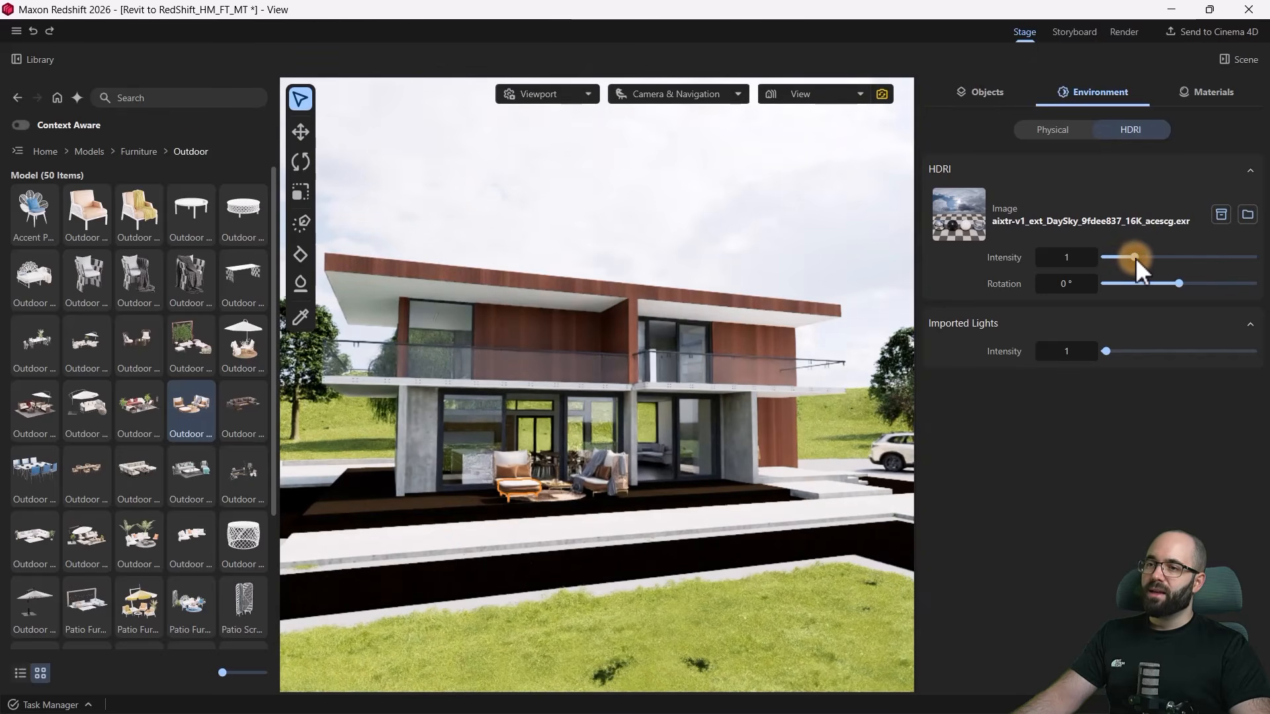
Step: Set the HDRI's intensity to 1.006 and its rotation to 53°
mouse_move(1134, 256)
left_mouse_down()
mouse_move(1145, 257)
mouse_move(1134, 258)
left_mouse_up()
mouse_move(1179, 283)
left_mouse_down()
mouse_move(1254, 284)
mouse_move(1201, 283)
left_mouse_up()
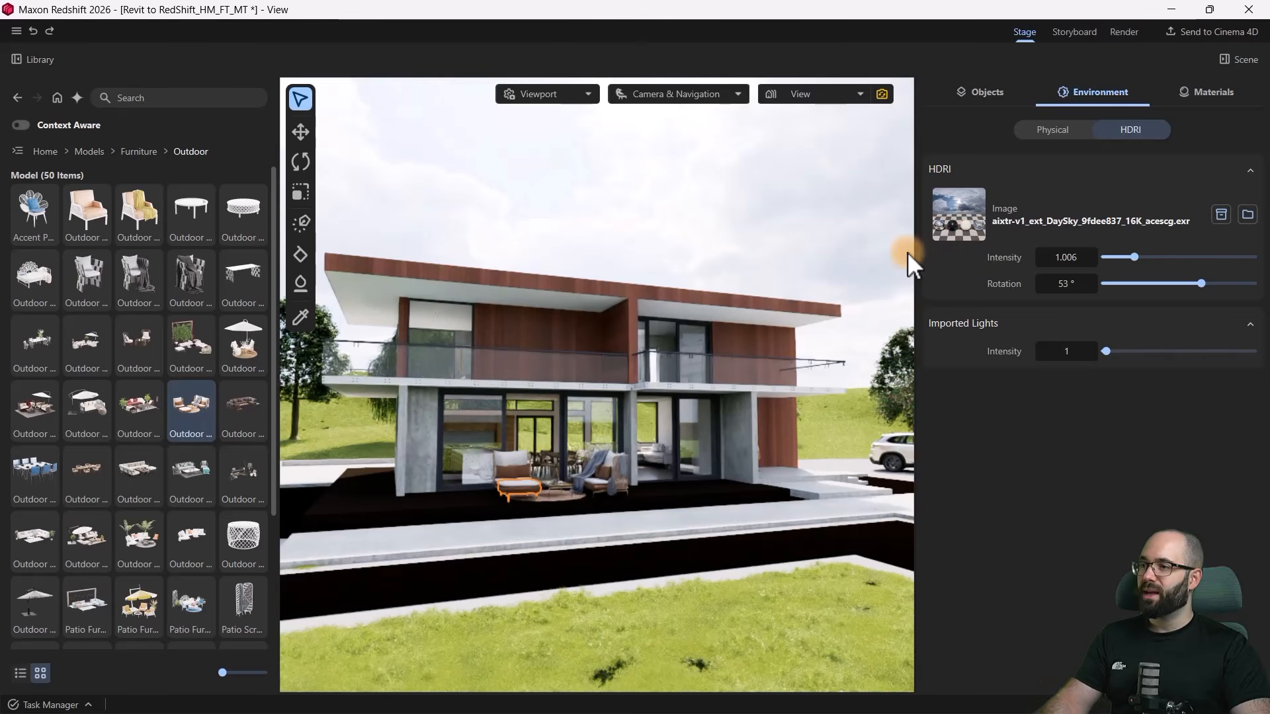
Step: Switch the environment back to physical sky with the time of day at 09:05, and check the location settings
left_click(1045, 129)
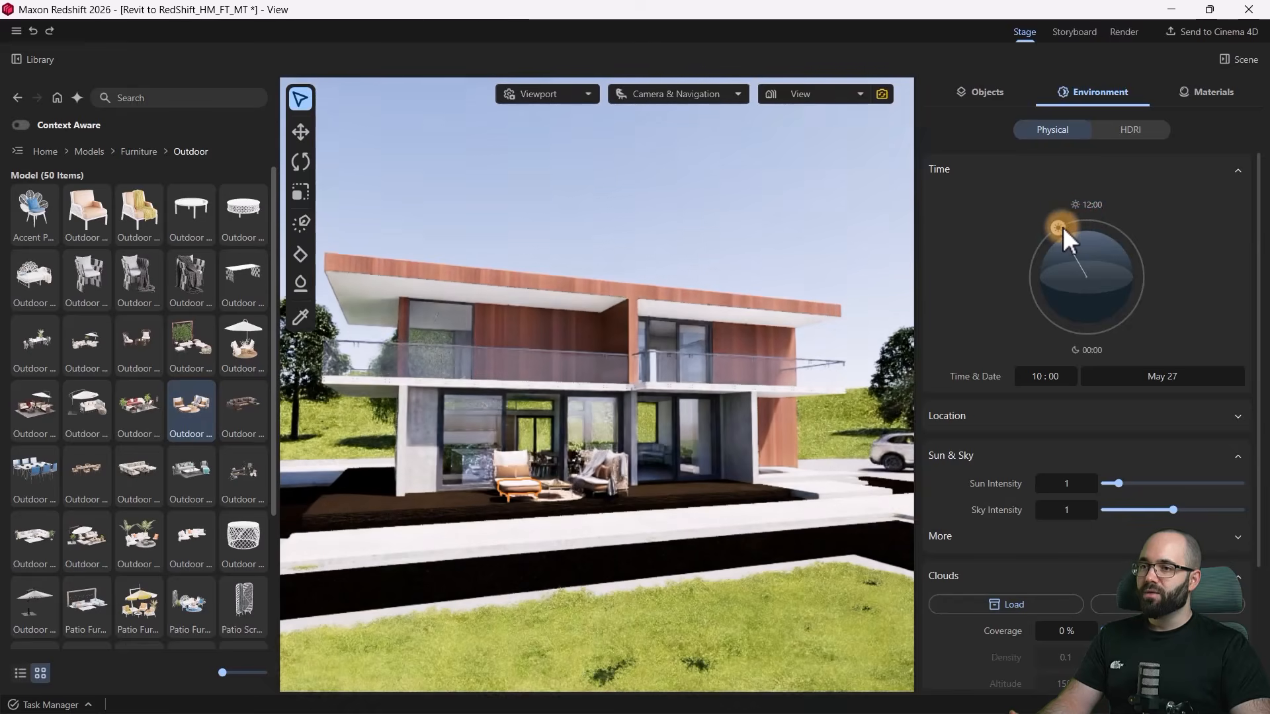
left_click_drag(1060, 228, 928, 355)
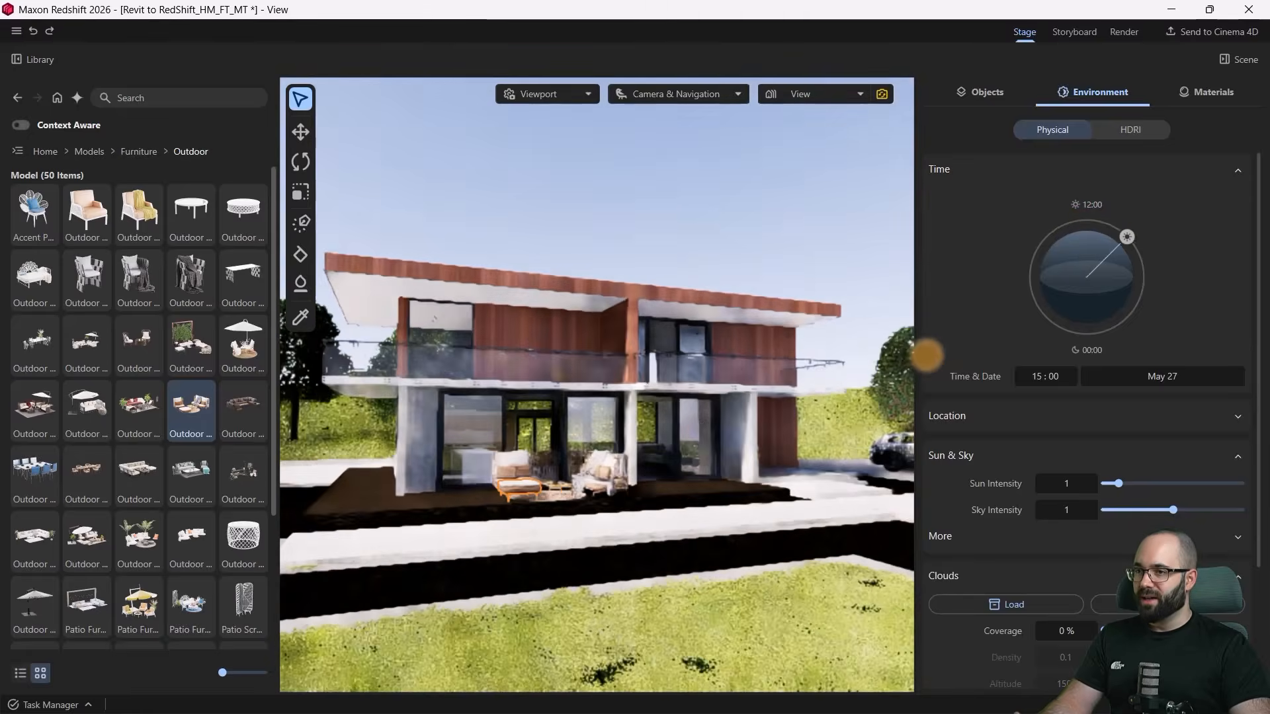
left_click_drag(1127, 237, 922, 362)
left_click(1237, 418)
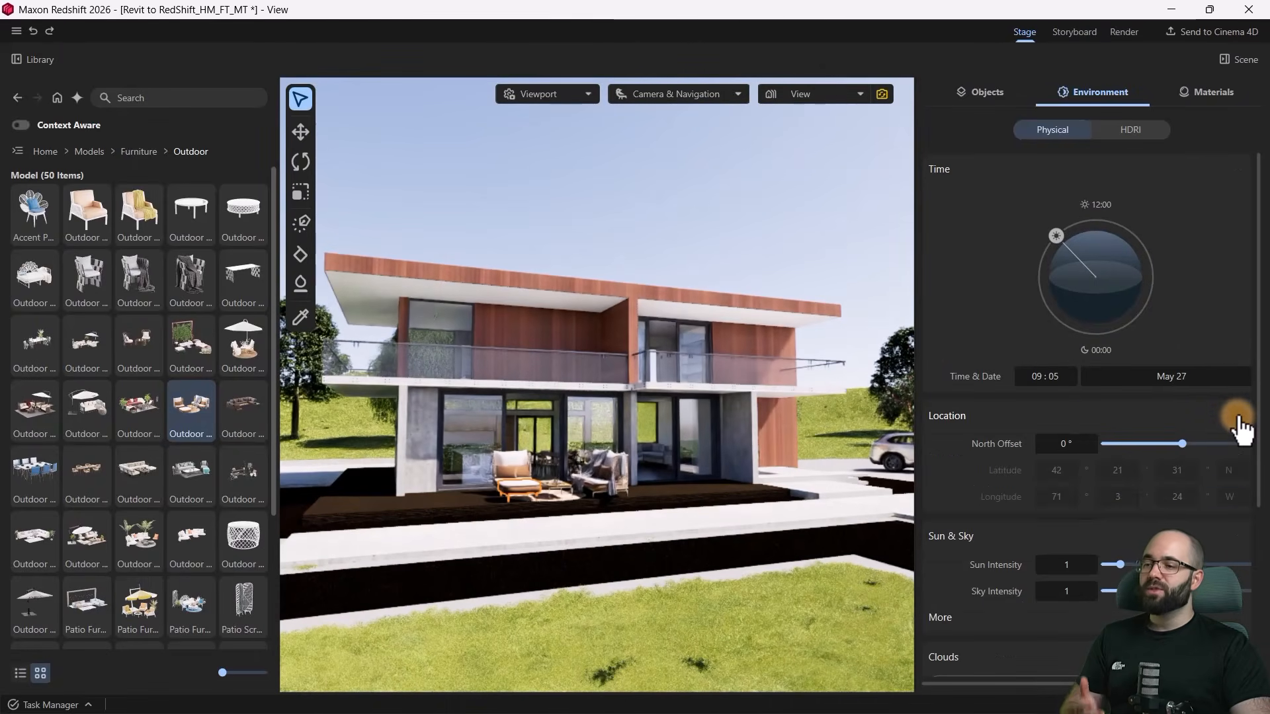
left_click(1240, 421)
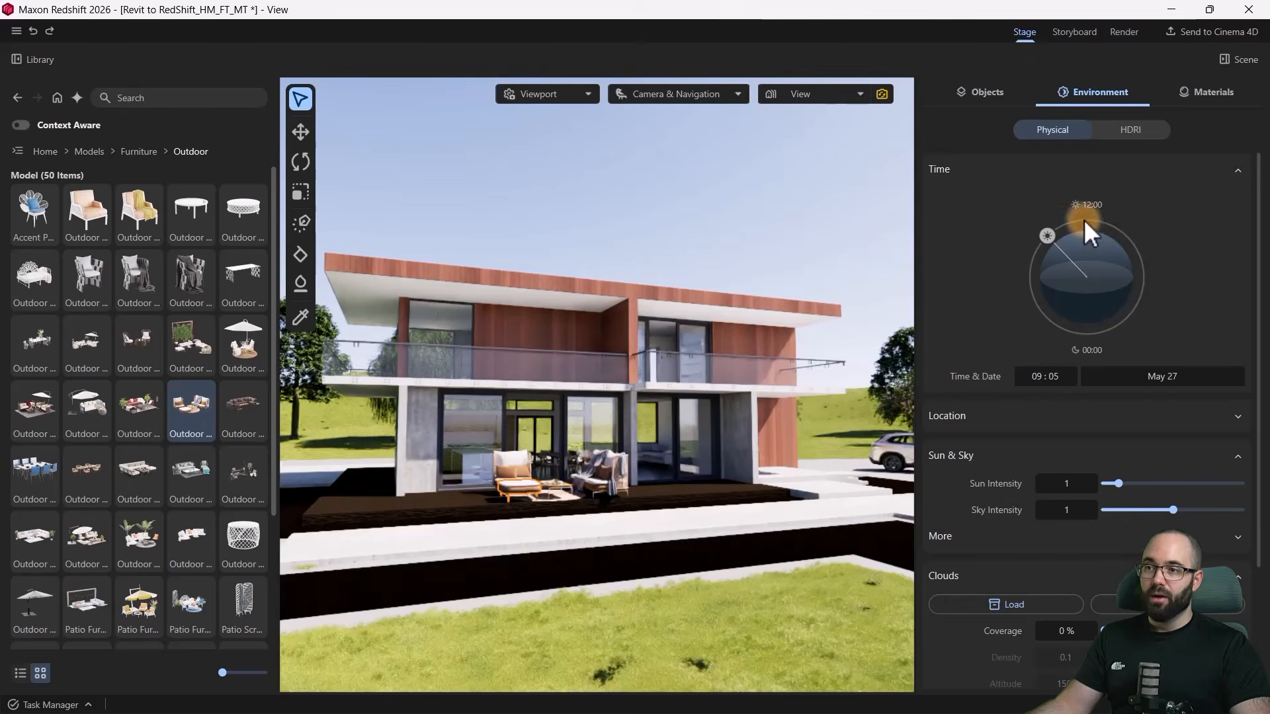
Step: Try the time of day at 16:40 and at 21:20, viewing the house front under the night sky
left_click_drag(1083, 220, 1140, 259)
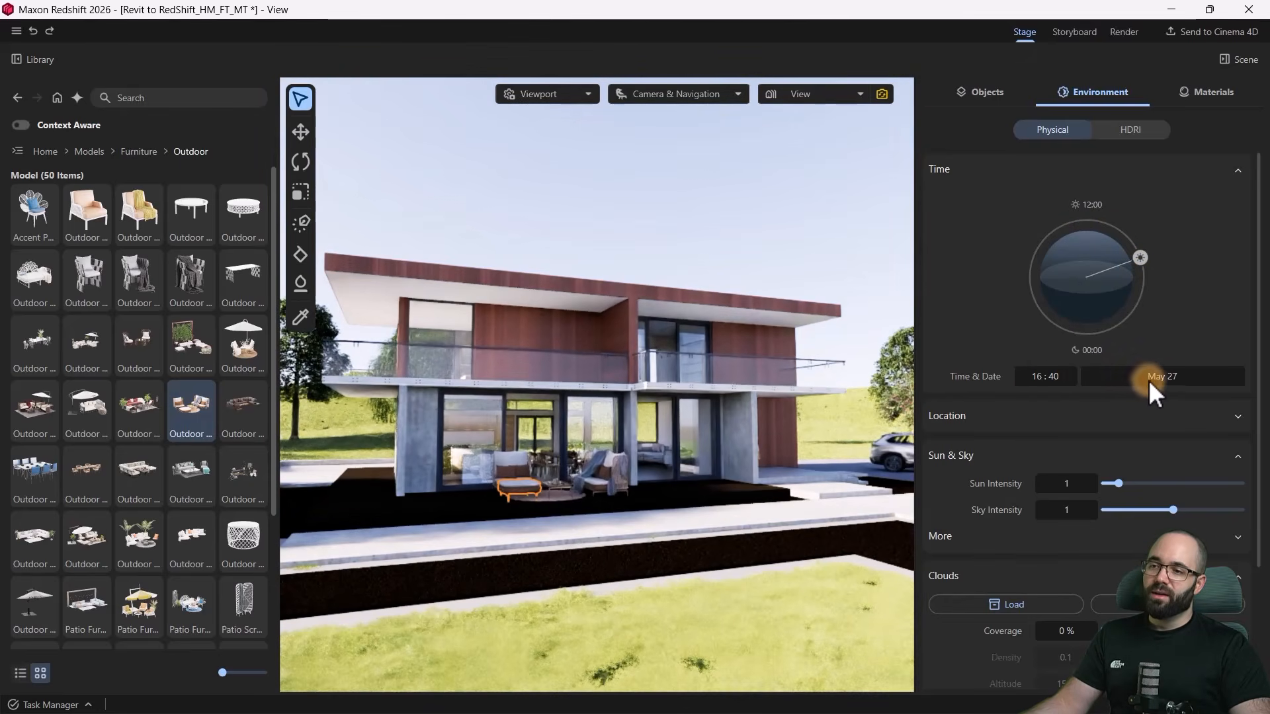
left_click_drag(1131, 299, 1108, 334)
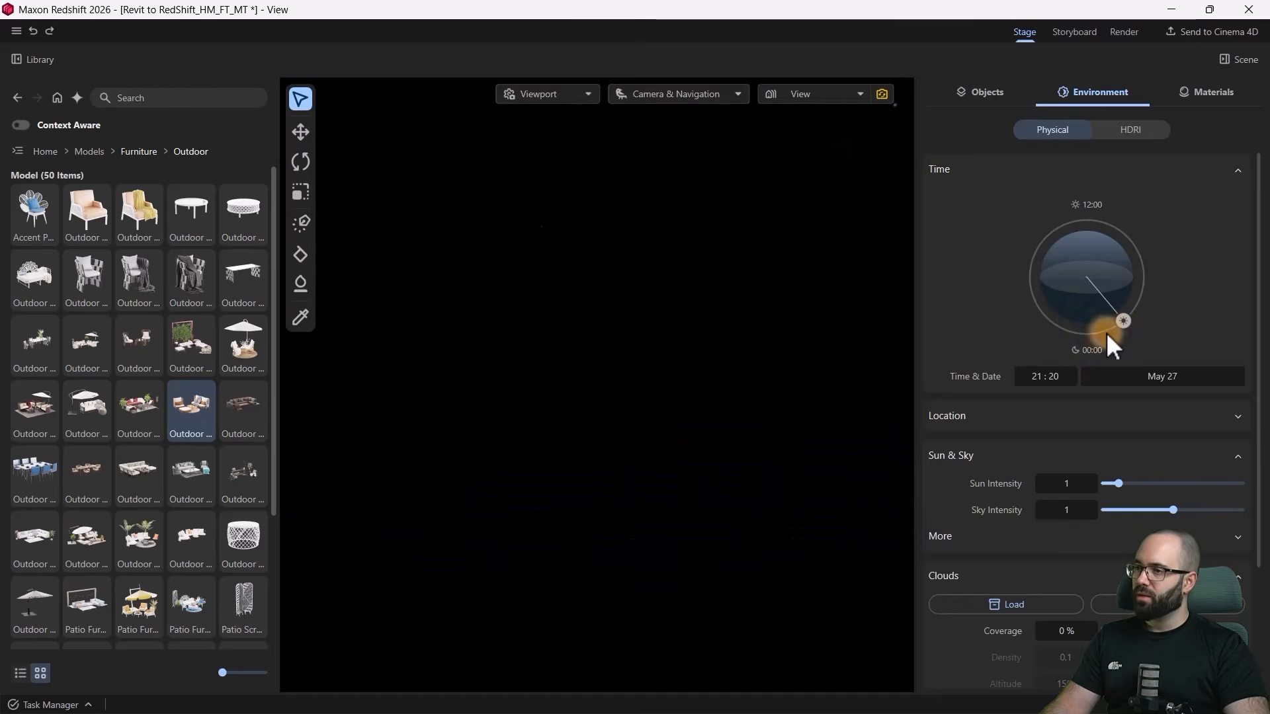
left_click(721, 265)
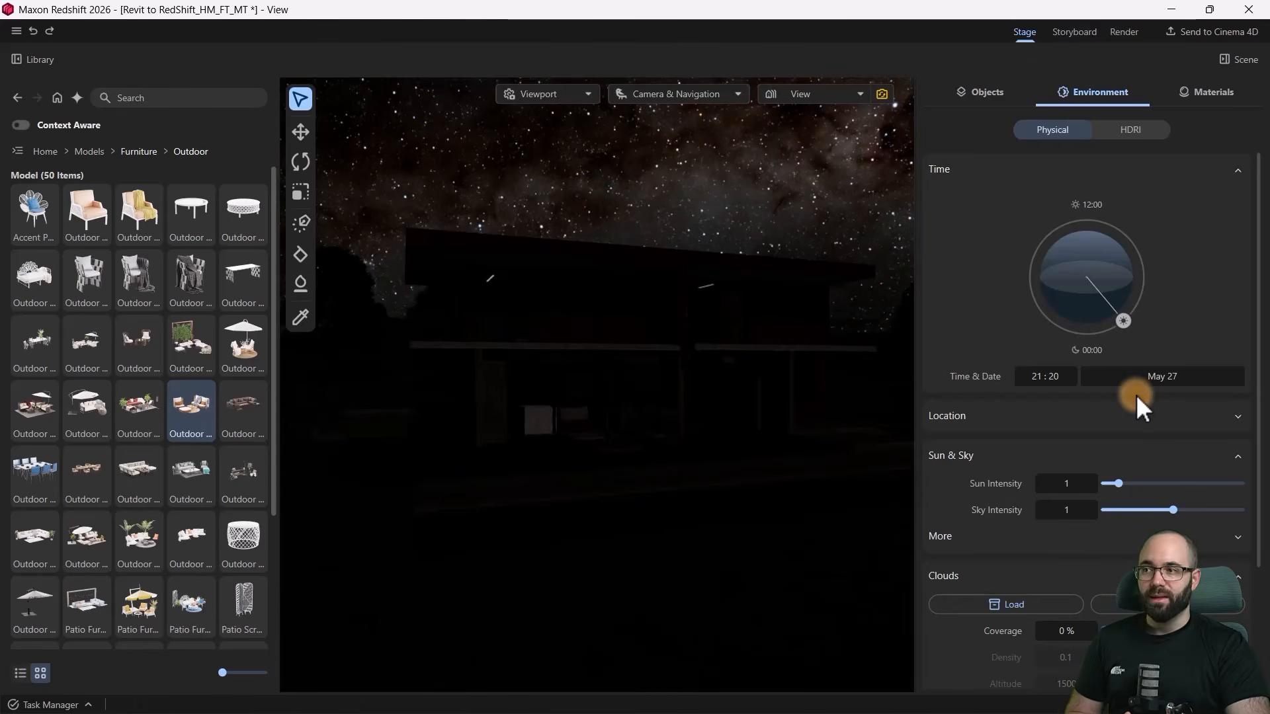
Step: Set the time of day to 15:50 and the cloud coverage to 34%
left_click(1133, 253)
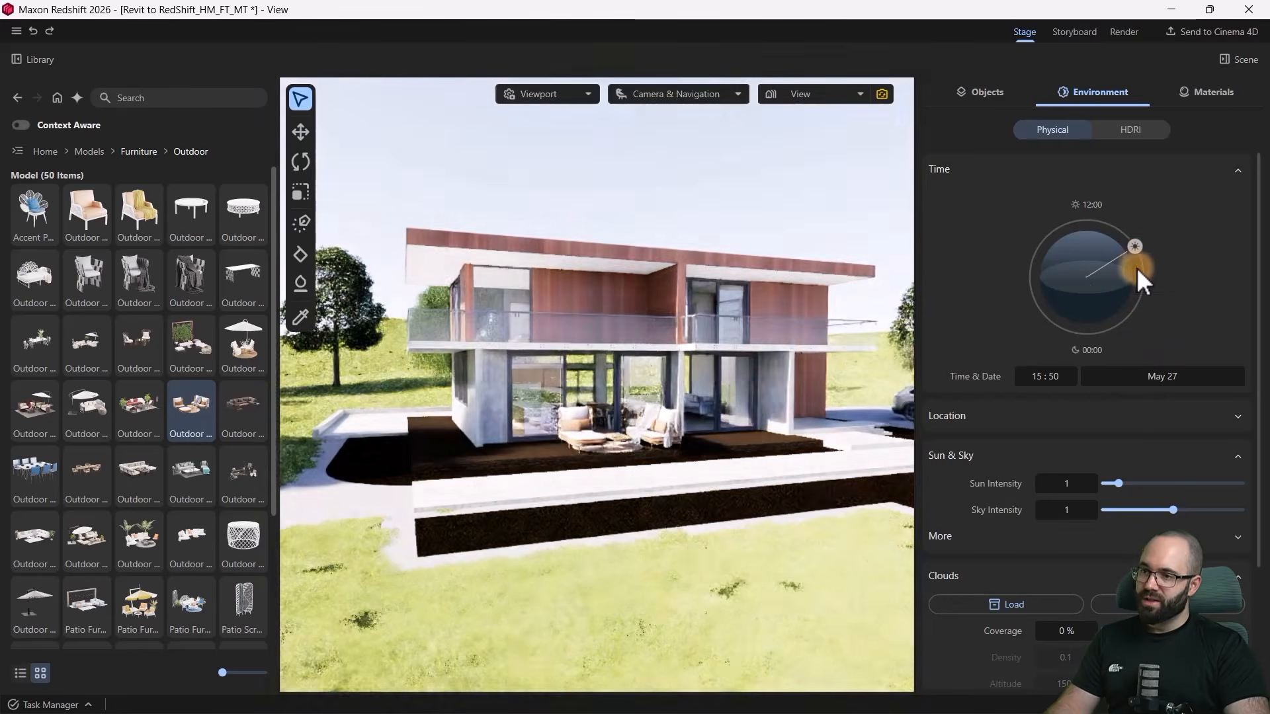
scroll(1057, 443, "down", 2)
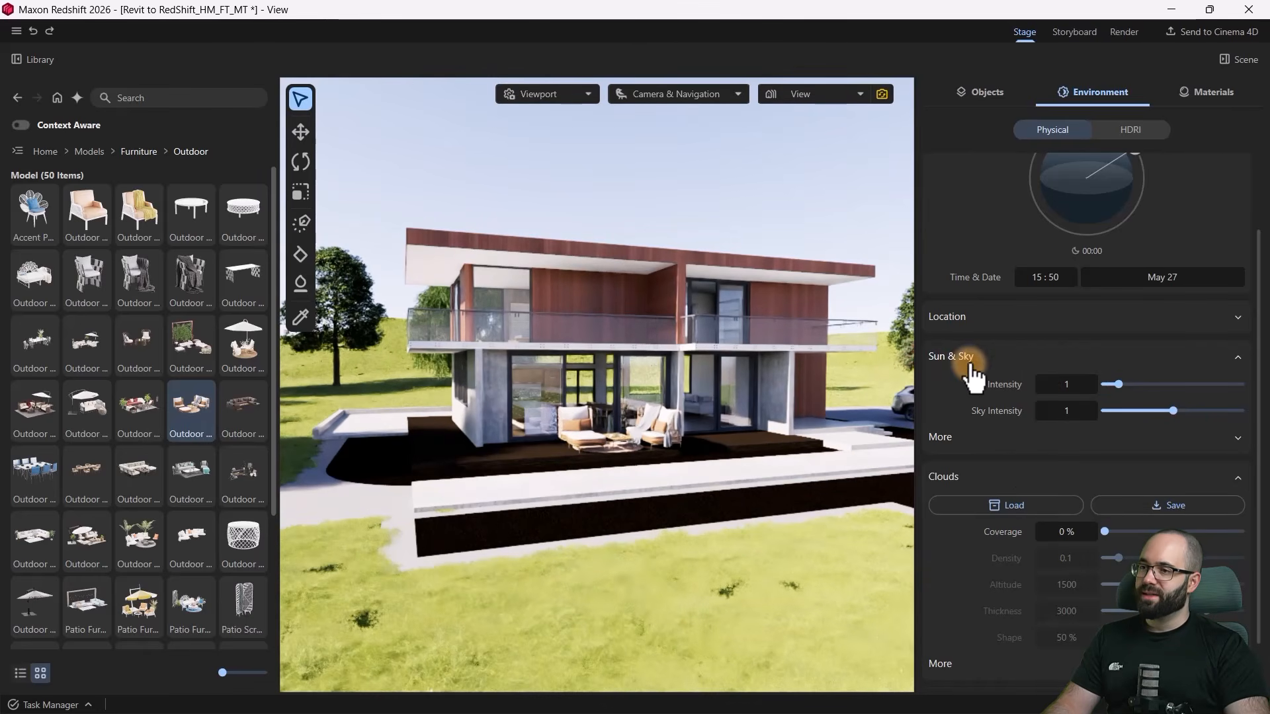
scroll(1014, 464, "down", 1)
left_click_drag(1104, 473, 1151, 472)
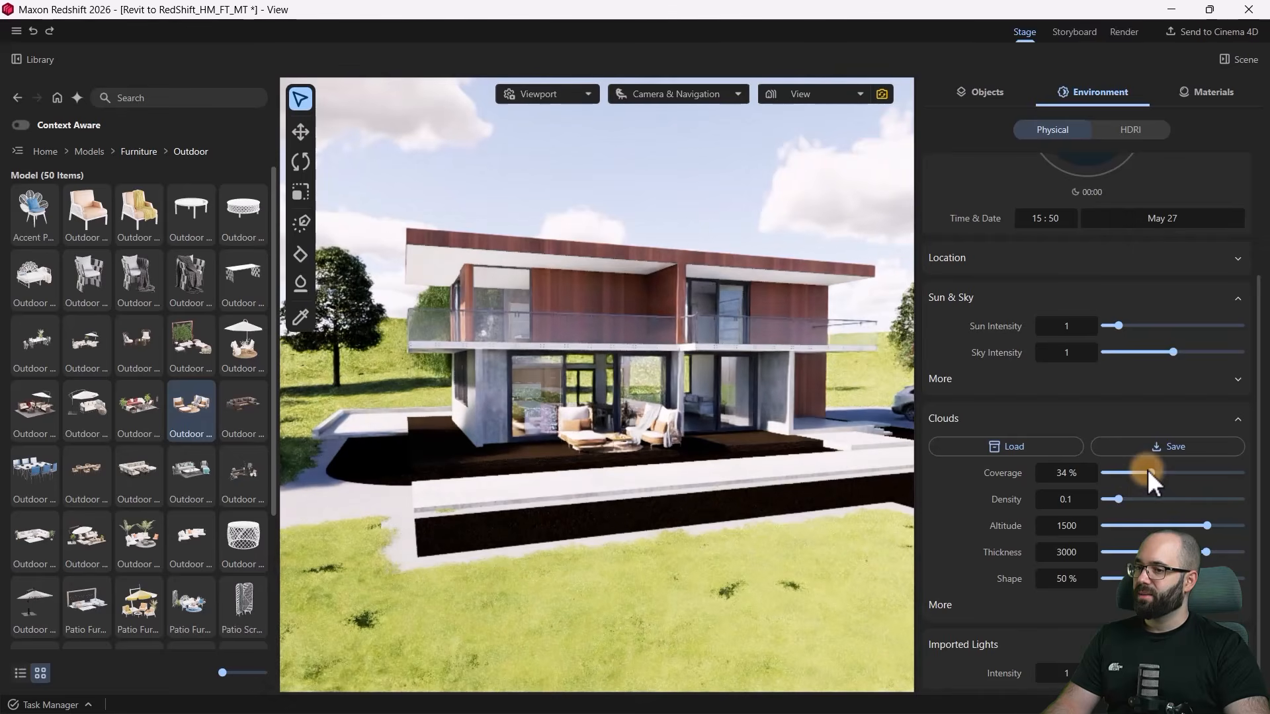